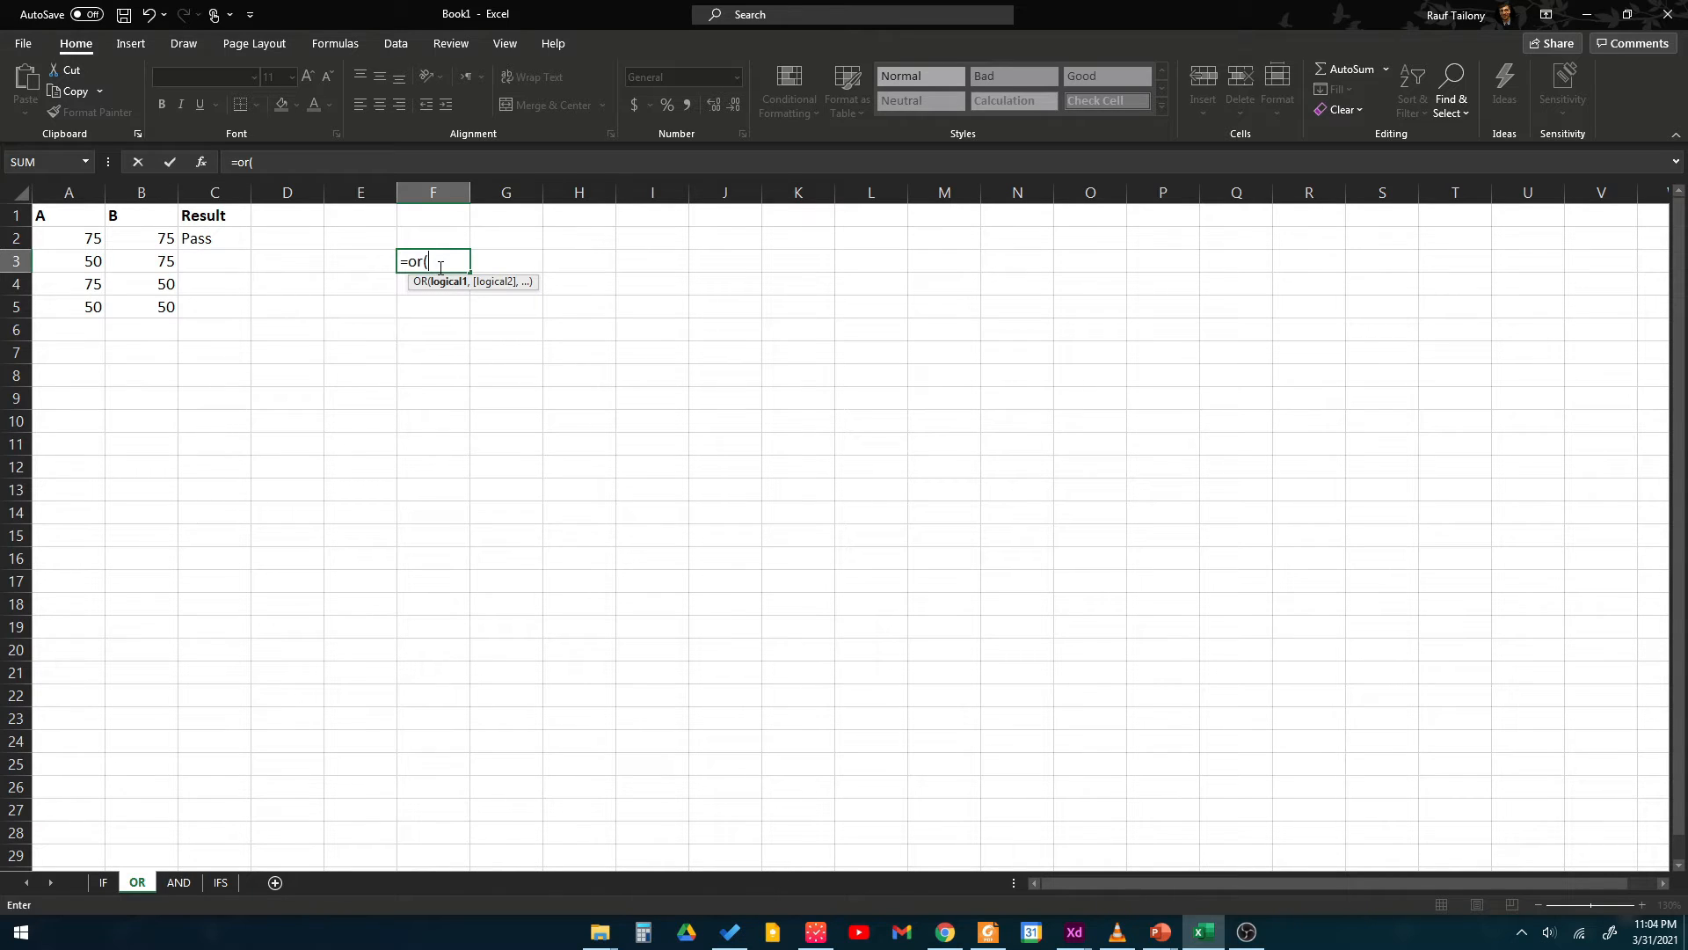
Complete the OR formula in F3 with the conditions A2>1 and A3<3, and enter it.
type("A2")
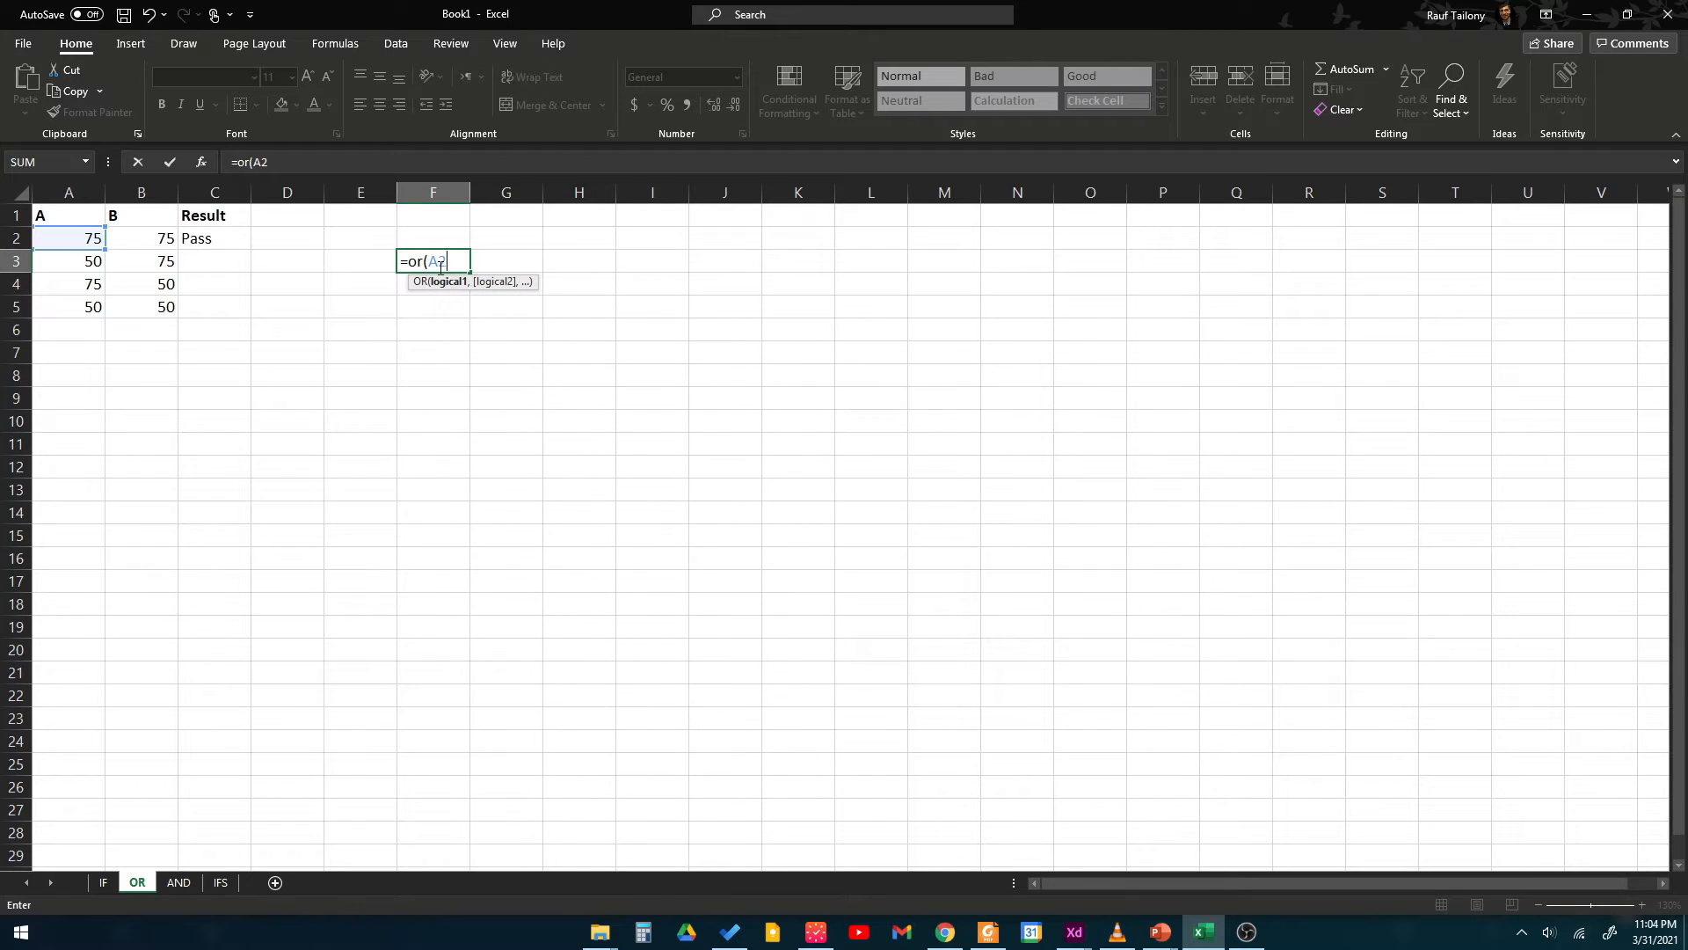
type(">1,")
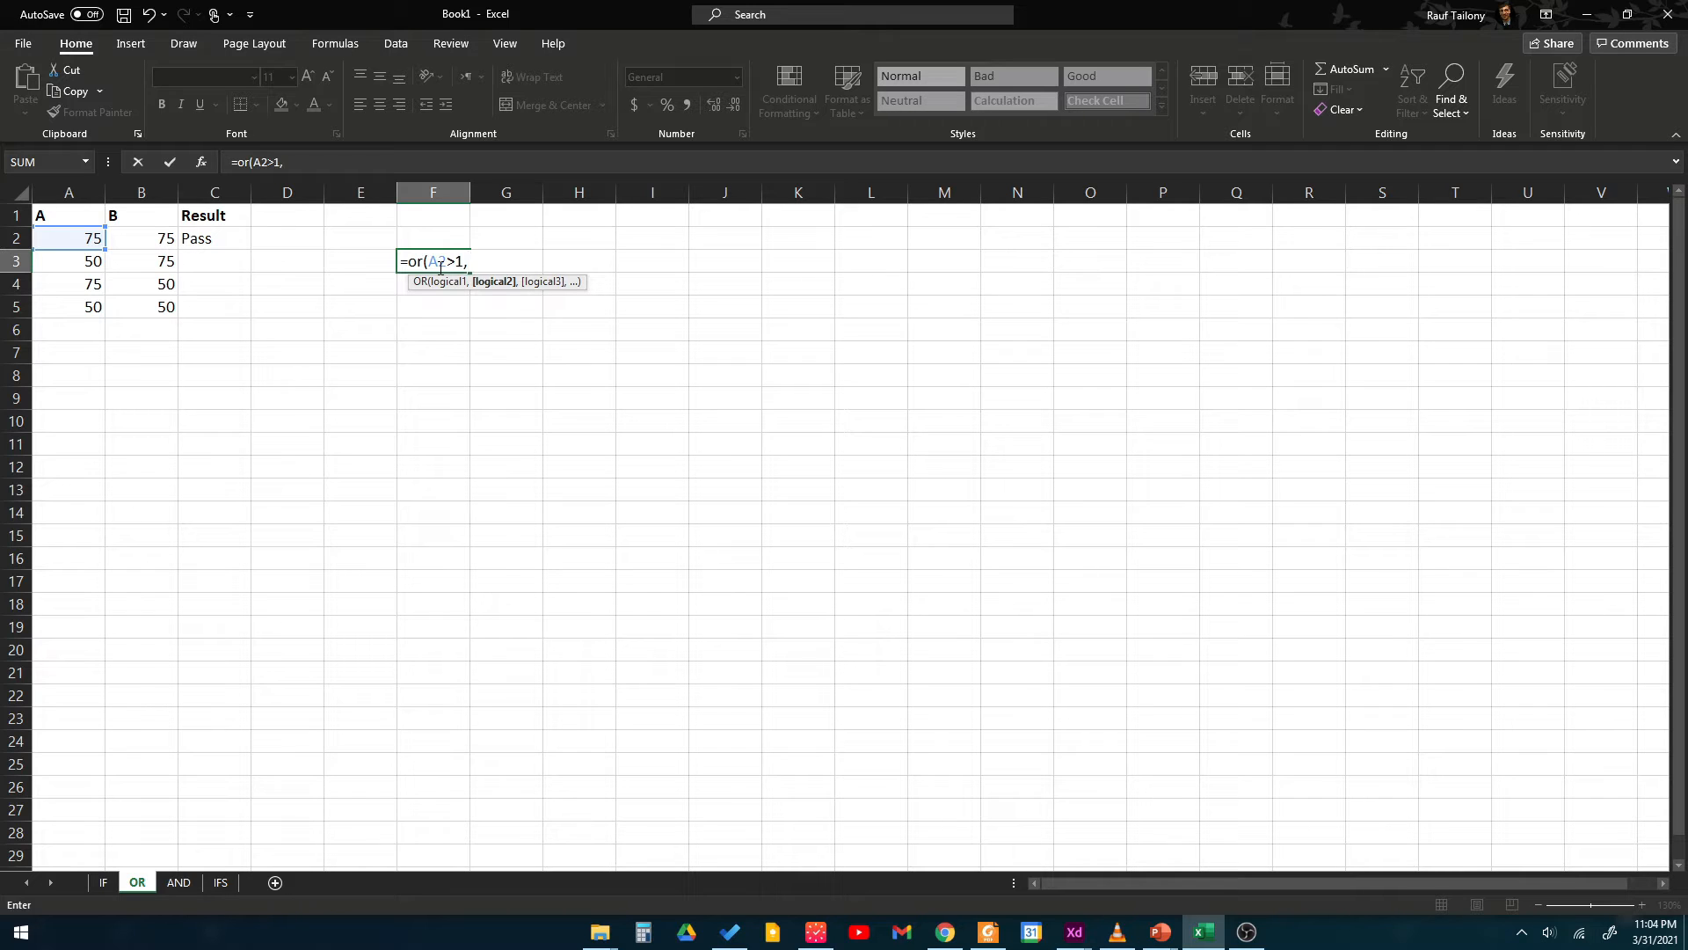
type("A3")
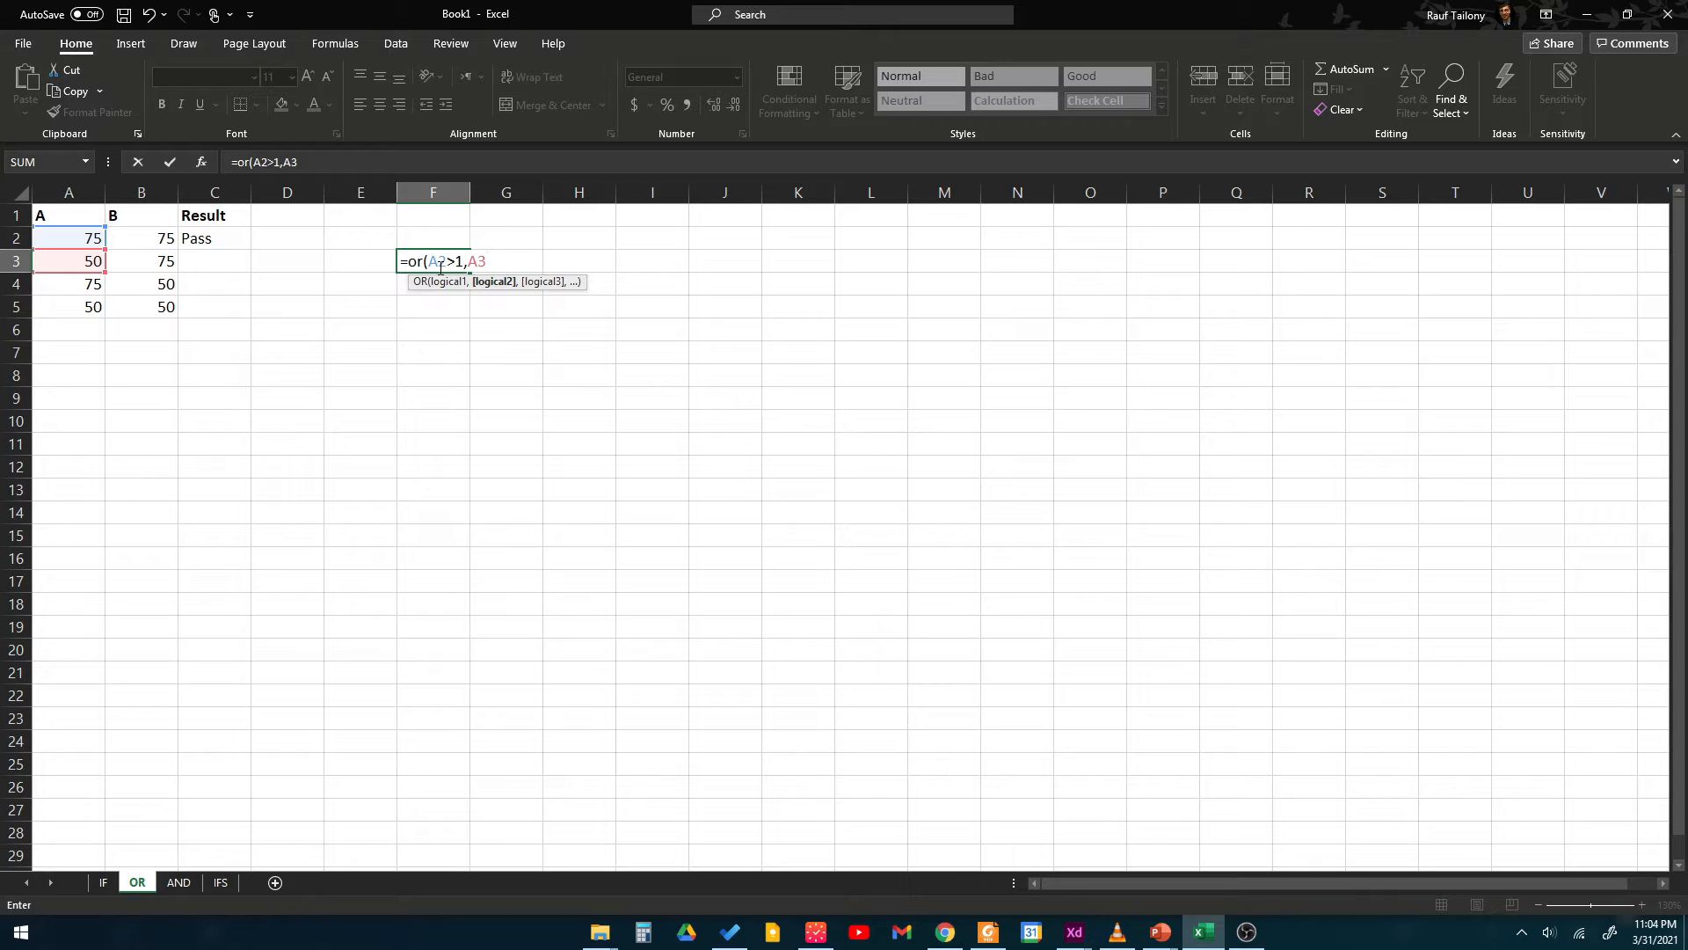
type("<3")
type(")")
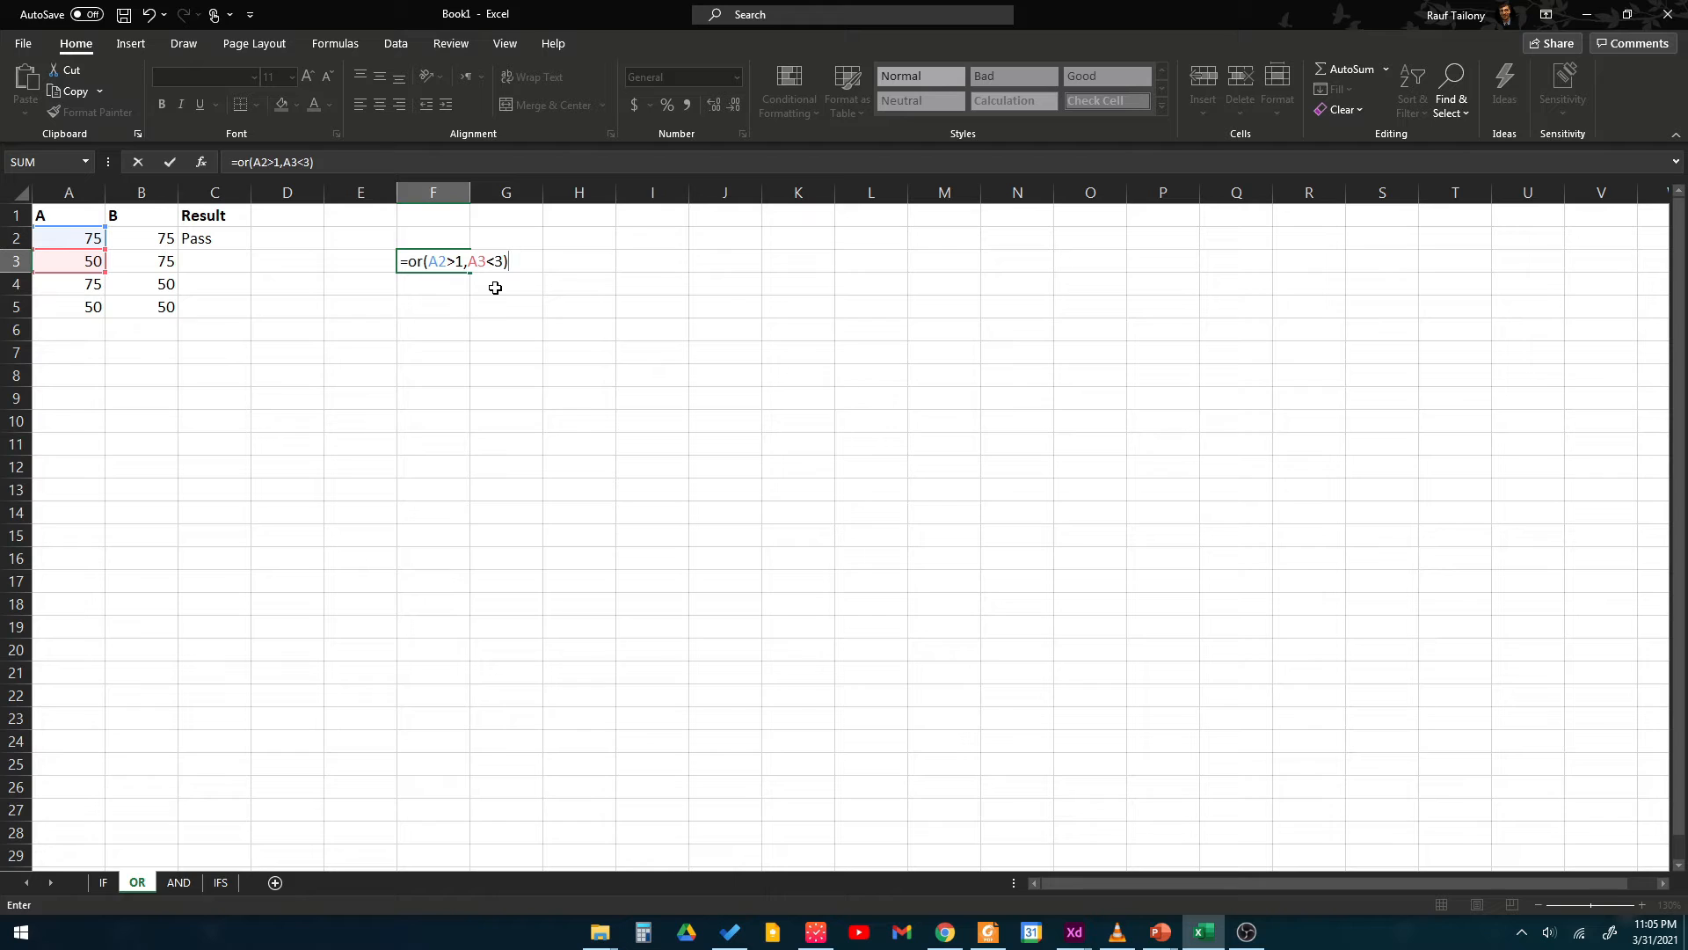
key("Return")
Examine the logical test, value-if-true and value-if-false arguments of the IF/OR formula in C2, and check the scores in A3 and B3.
left_click(215, 235)
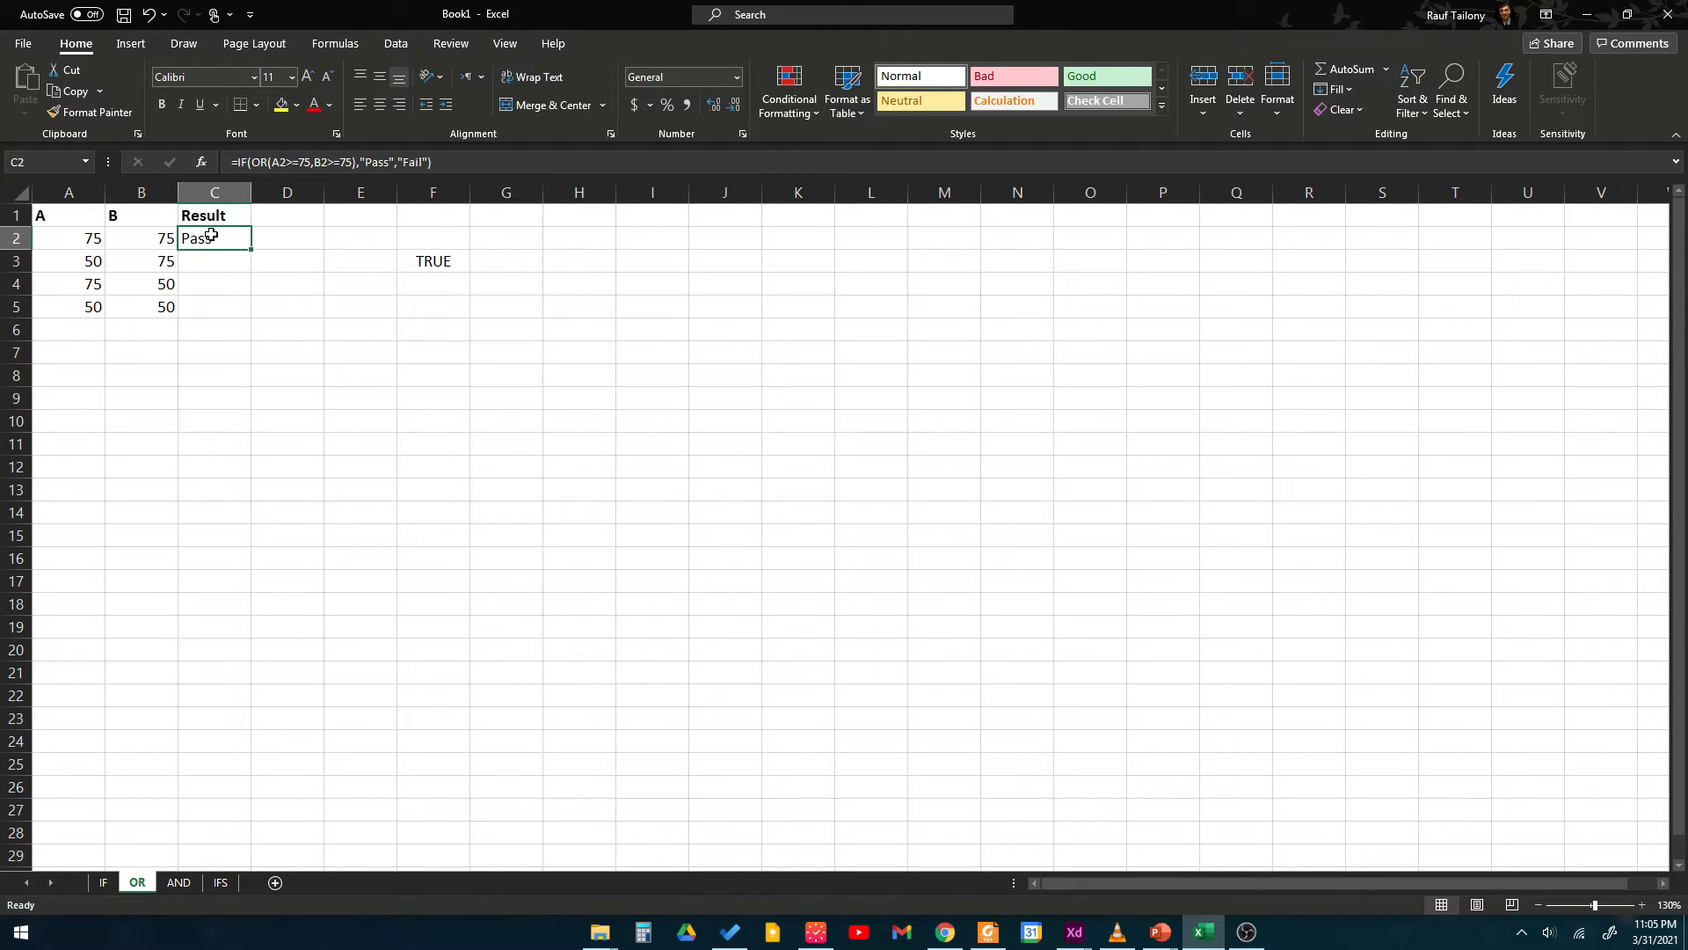
left_click(247, 162)
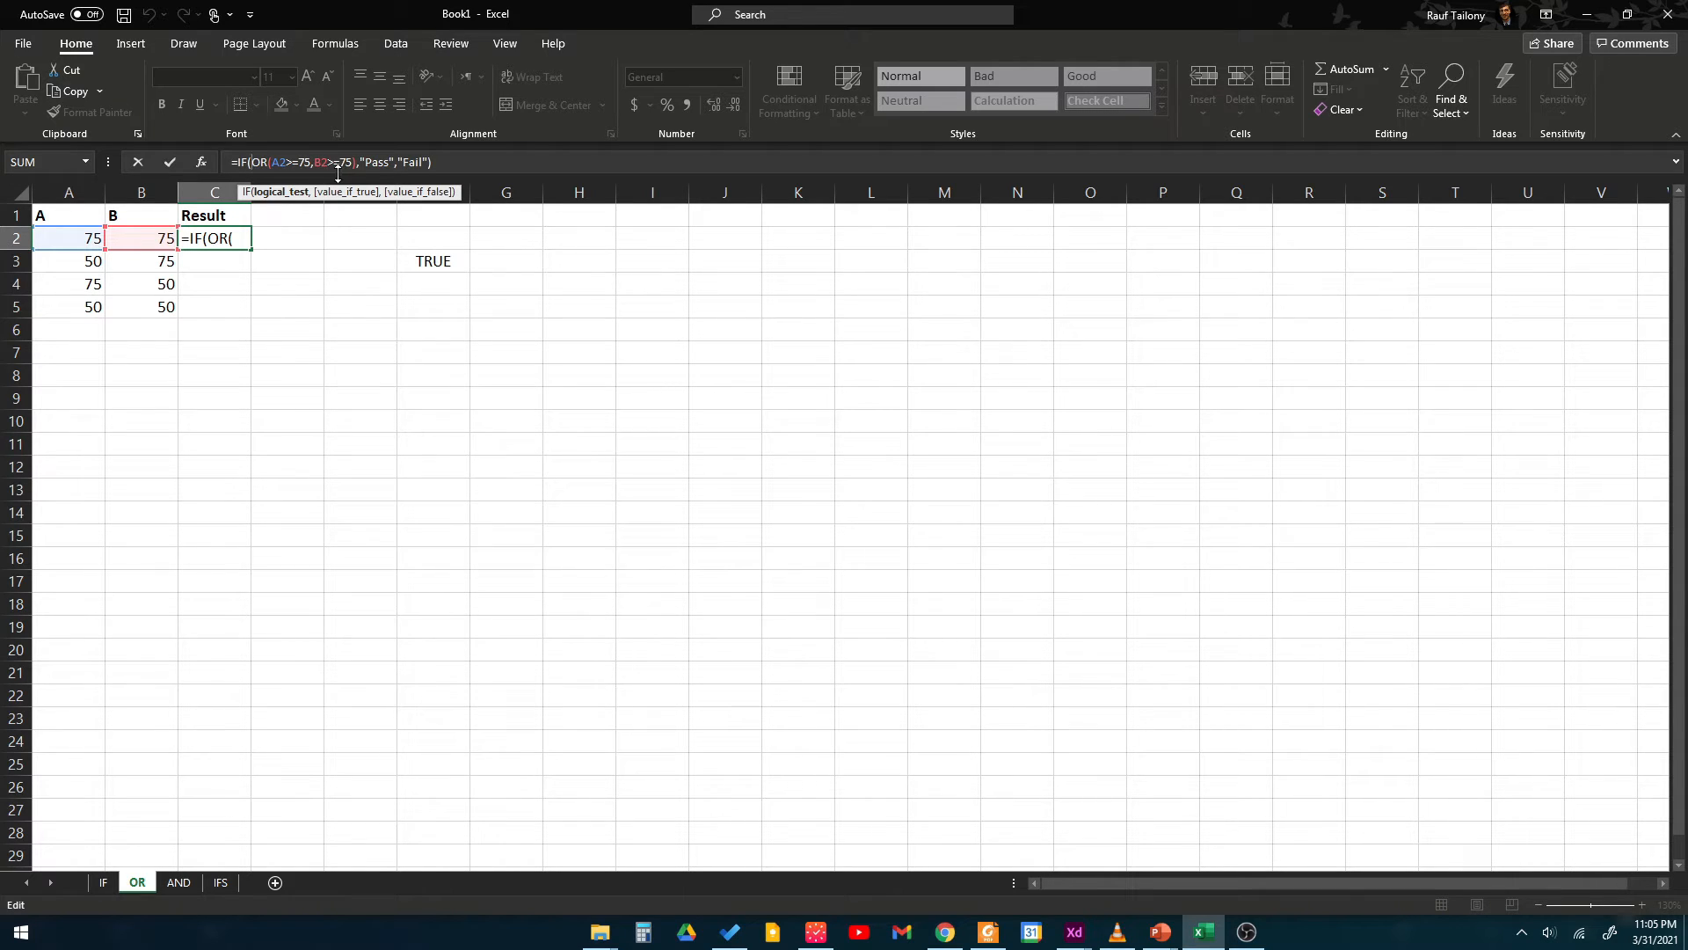
left_click(365, 169)
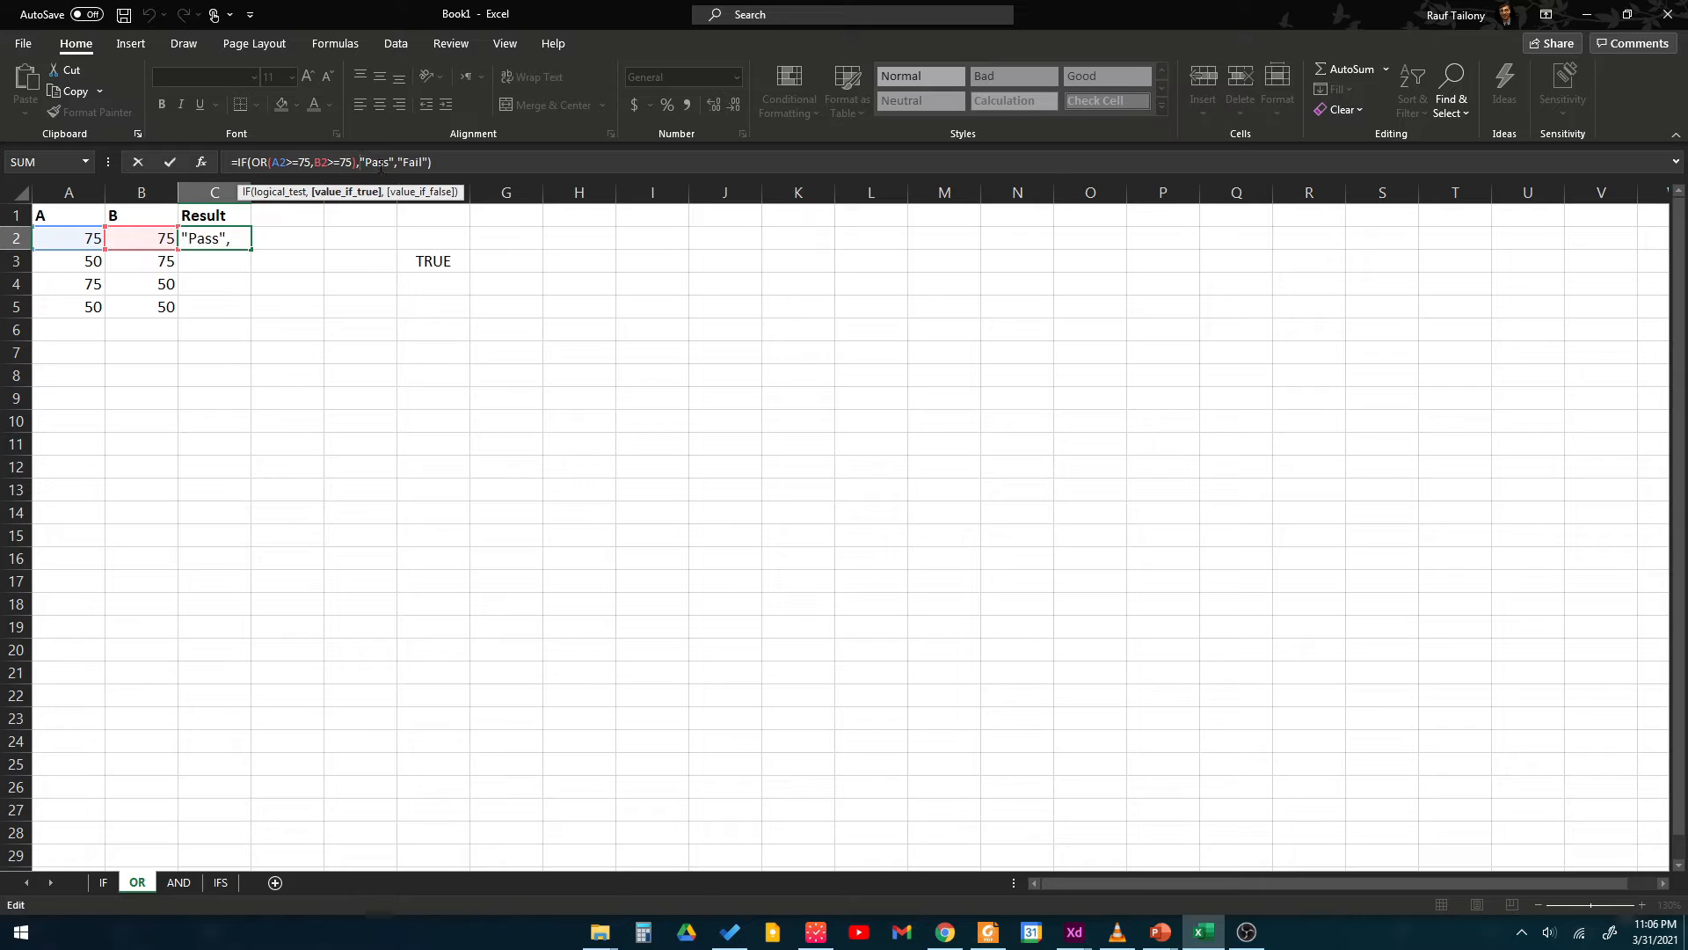
left_click(400, 167)
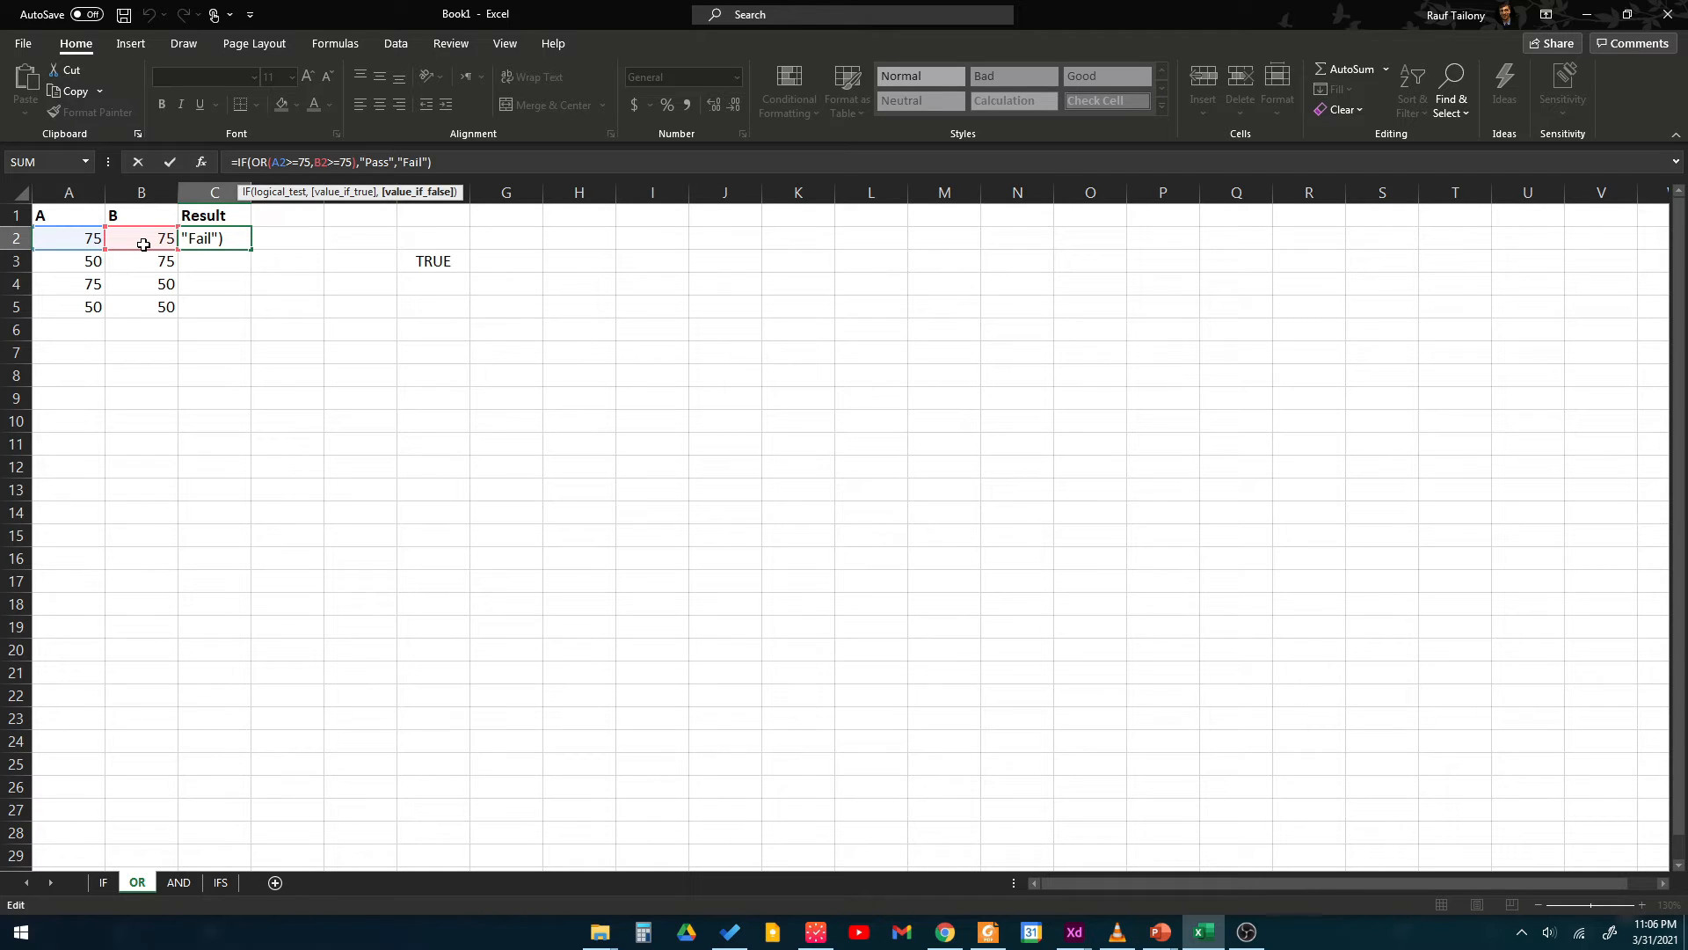
key("Return")
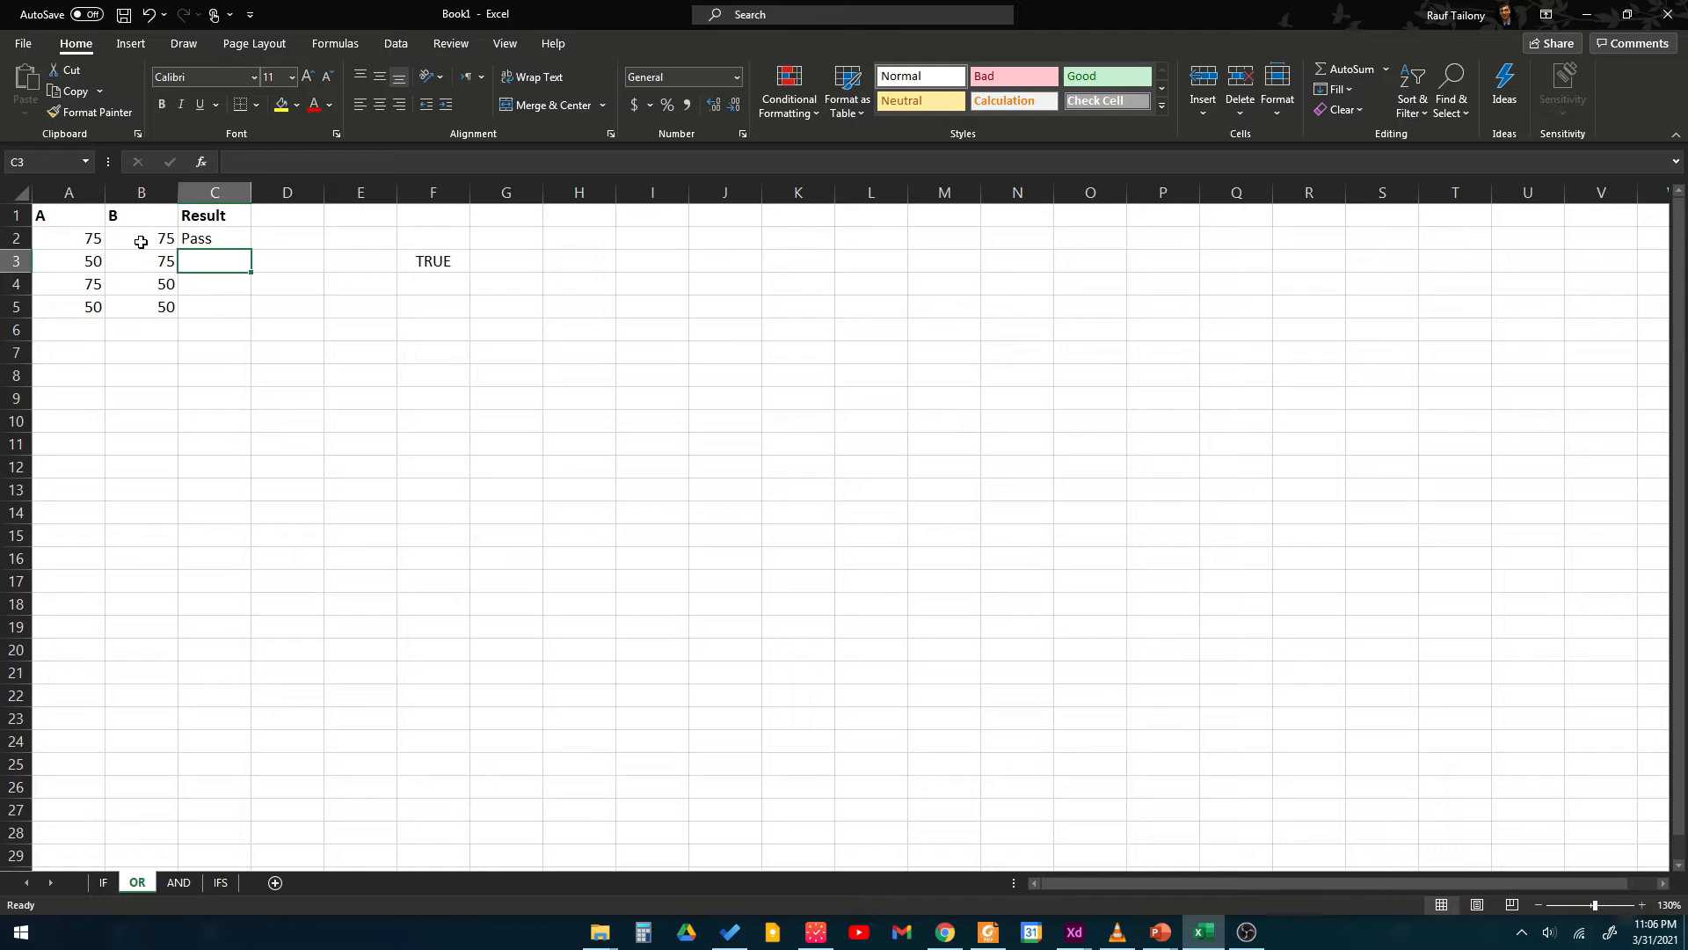
left_click(217, 235)
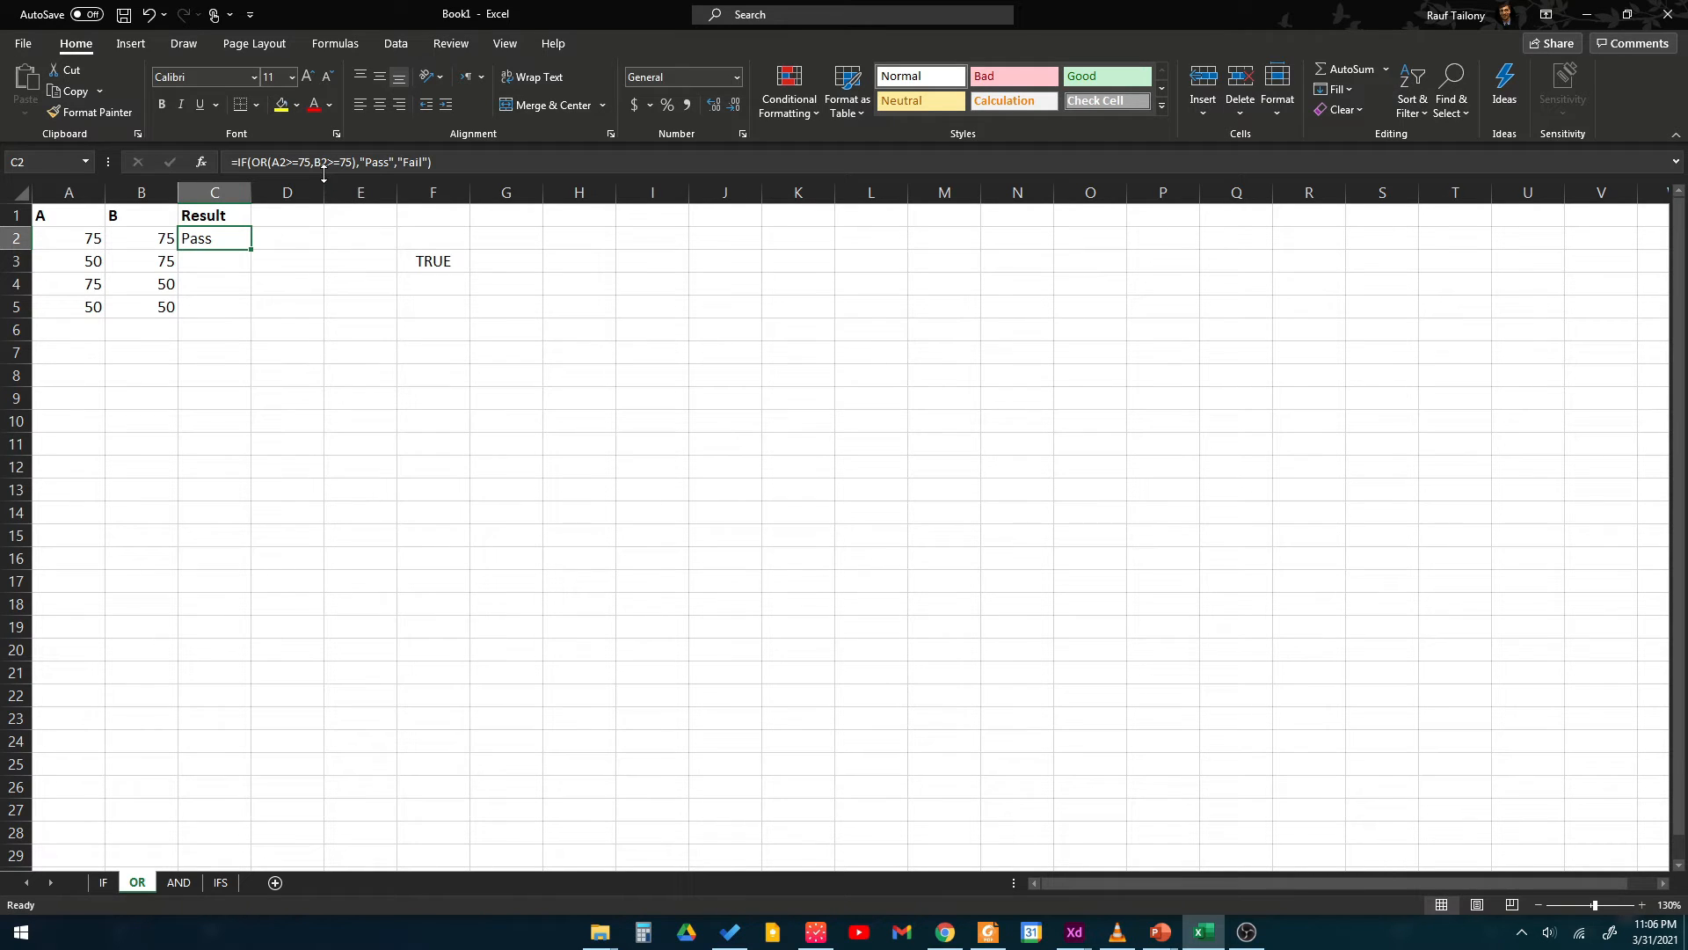
left_click(83, 265)
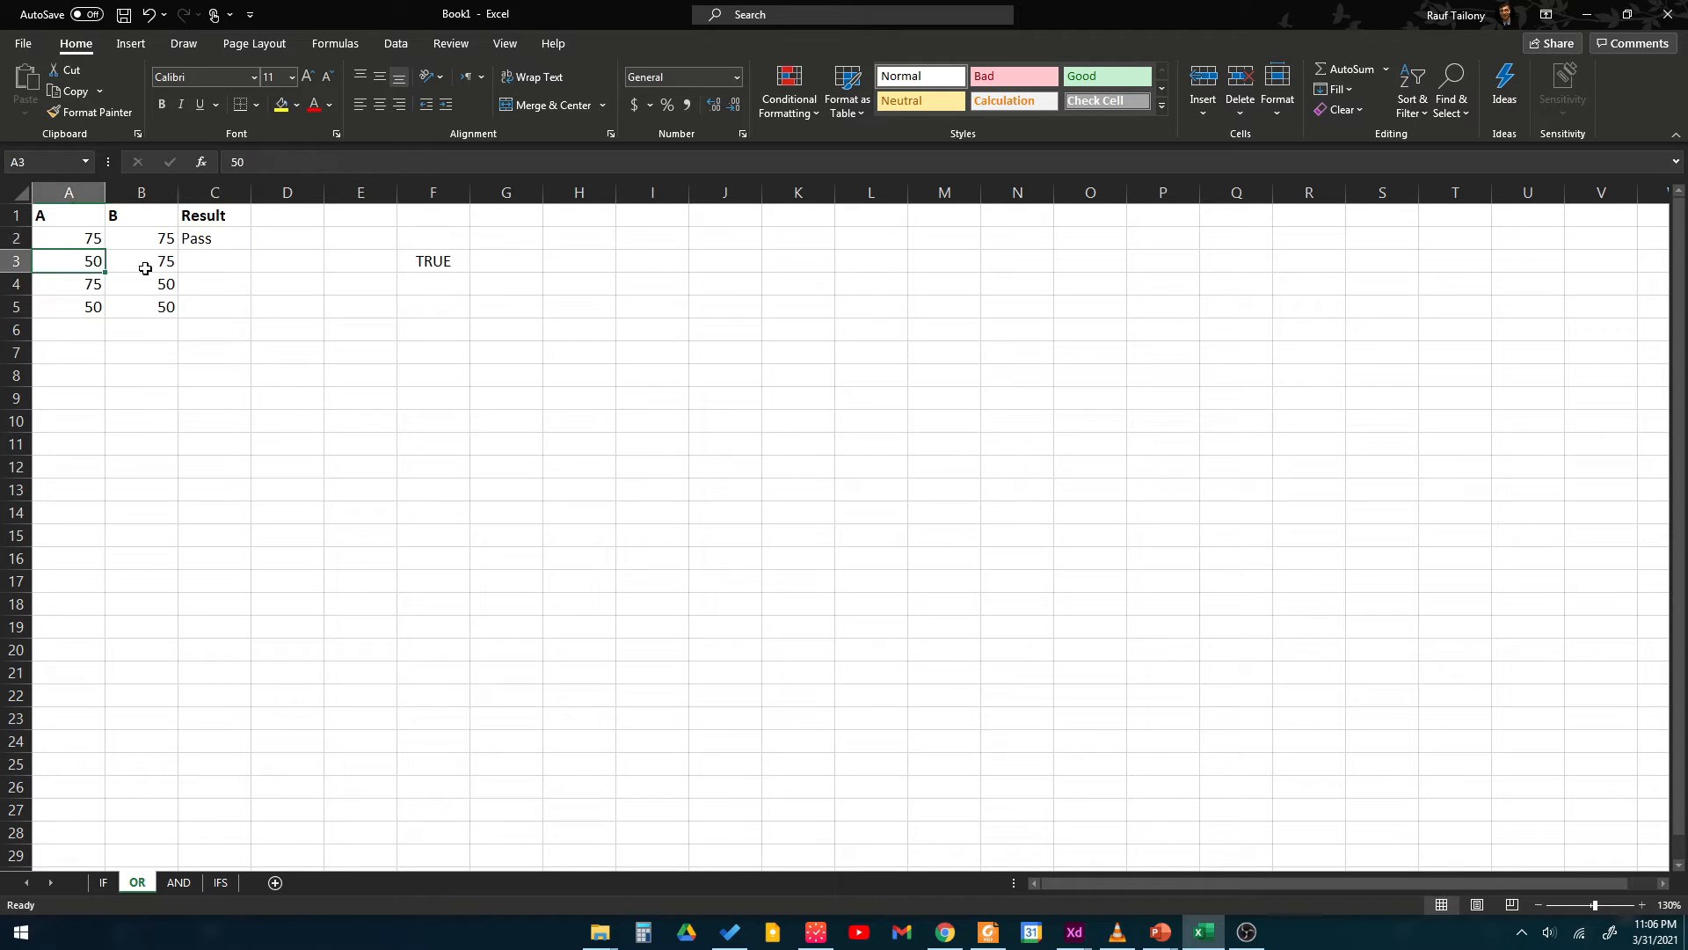
left_click(146, 262)
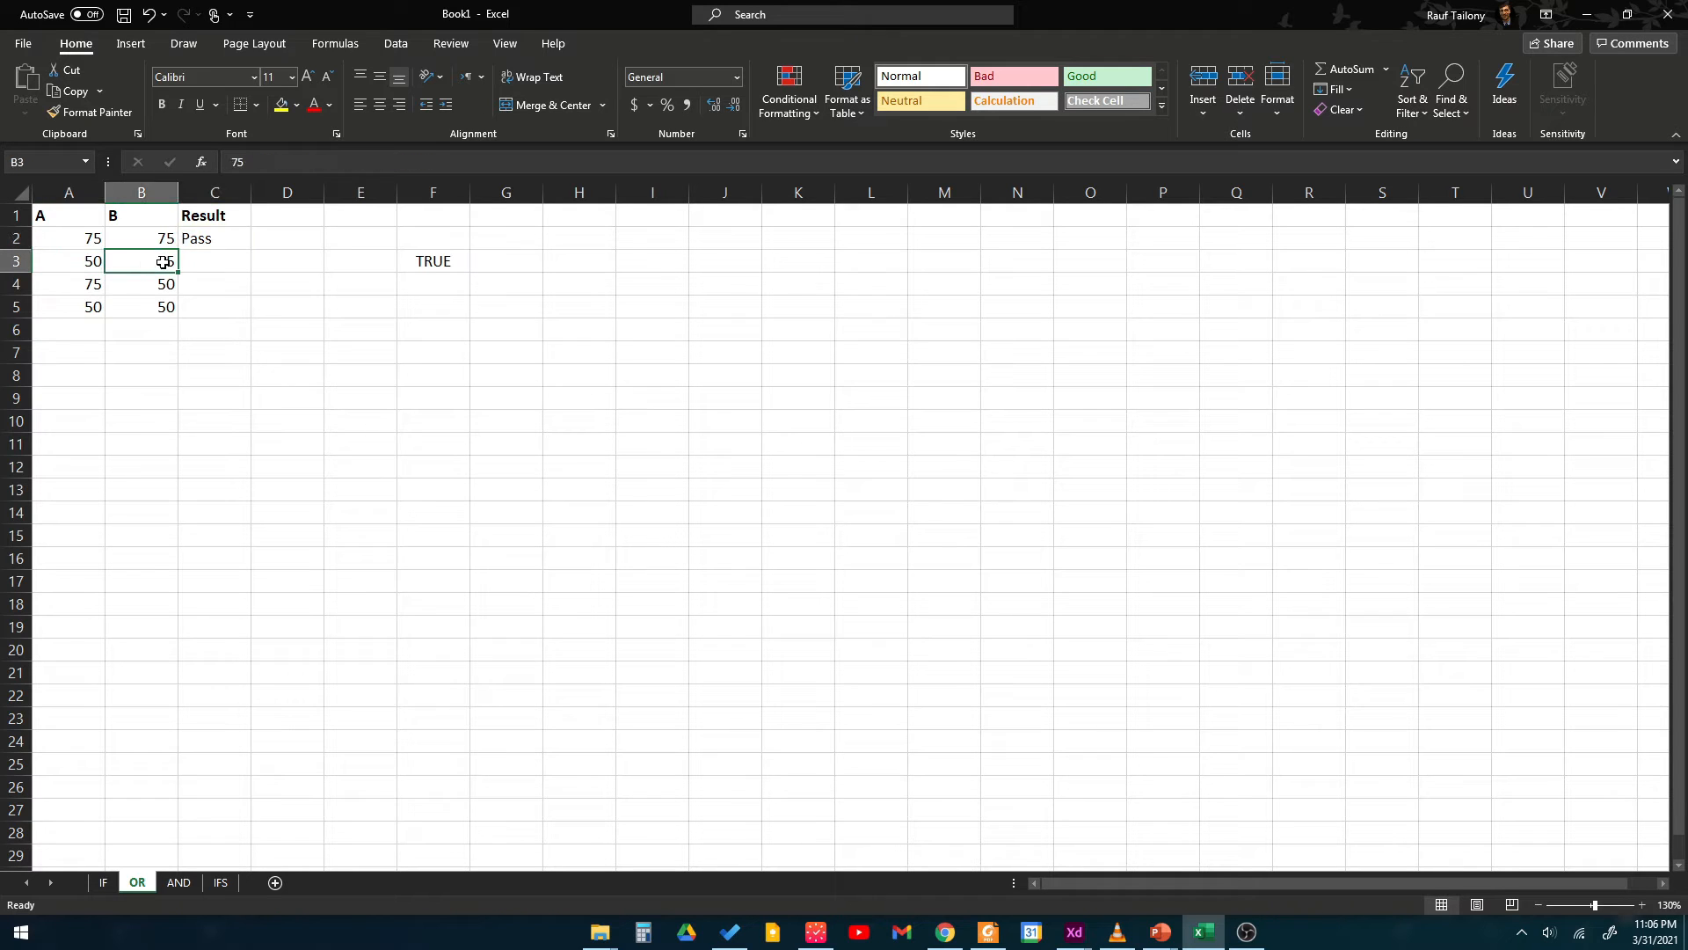
Copy the Result formula from C2 into C3.
left_click(223, 240)
right_click(222, 238)
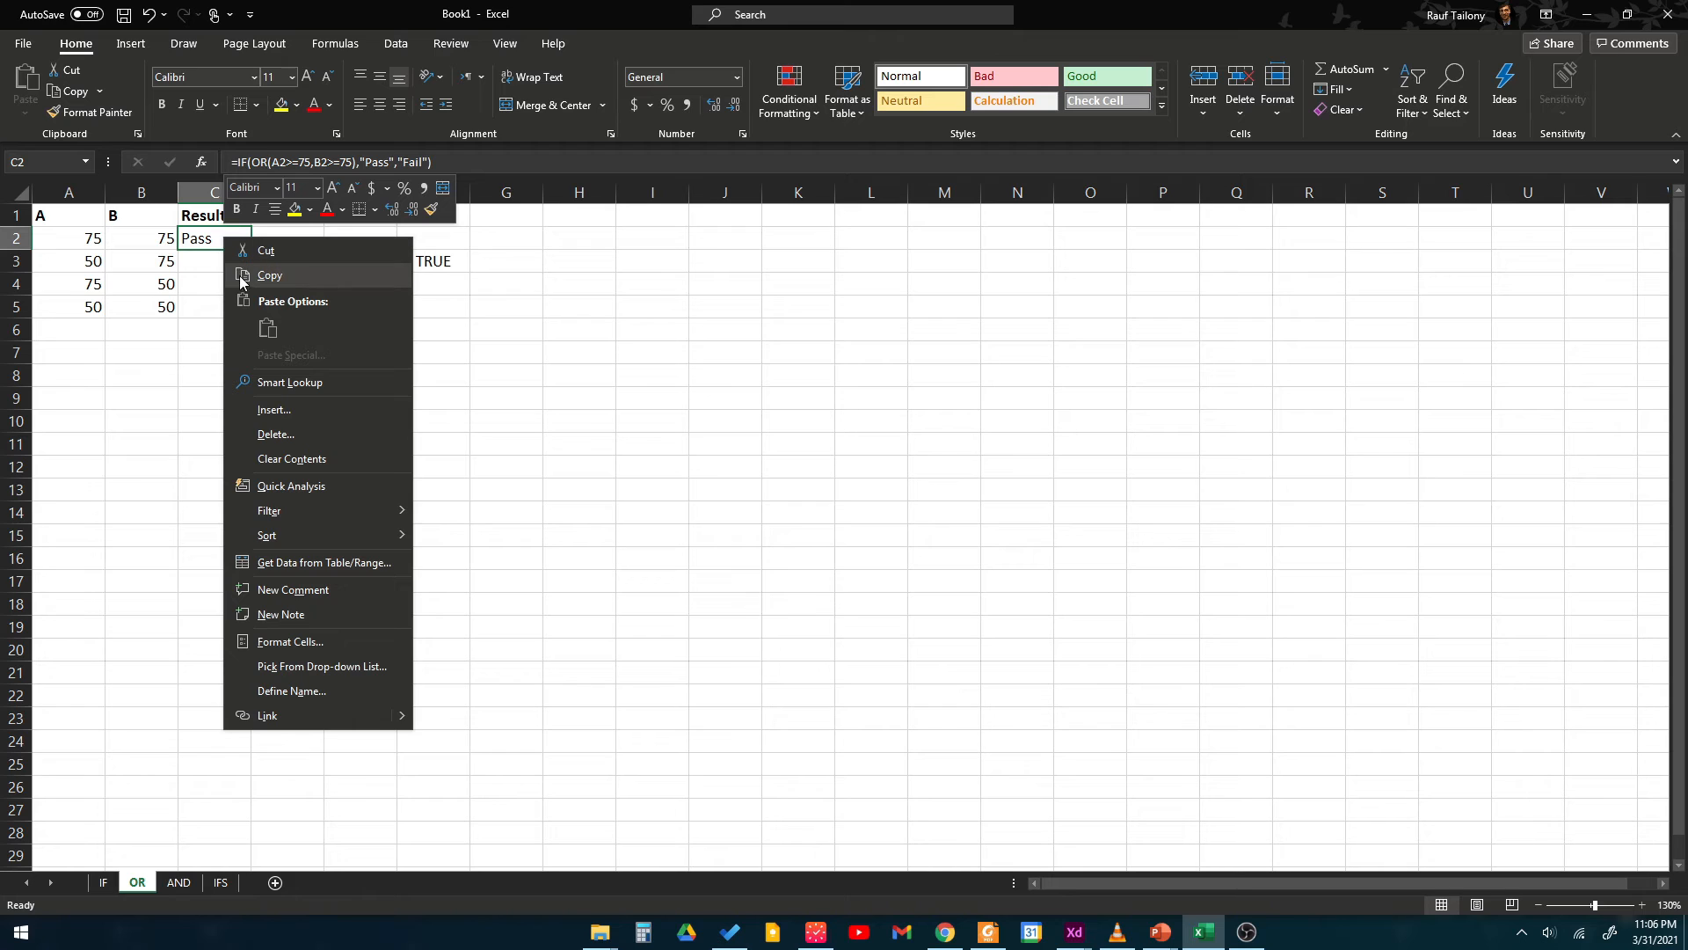
left_click(247, 280)
right_click(214, 261)
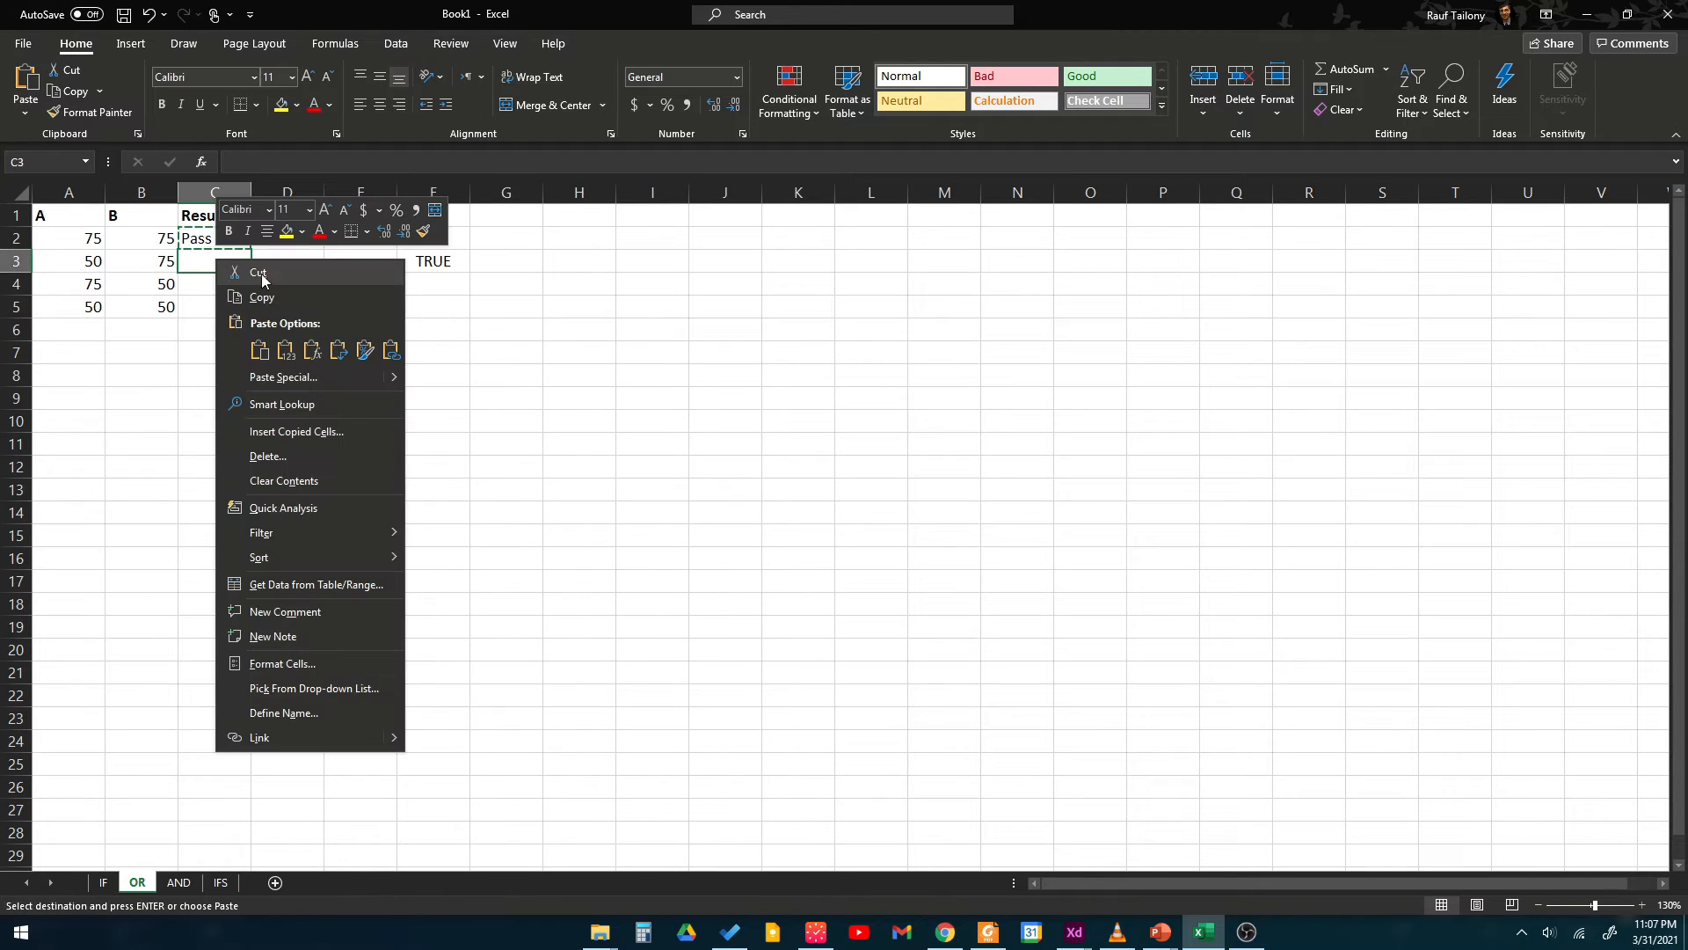
left_click(316, 355)
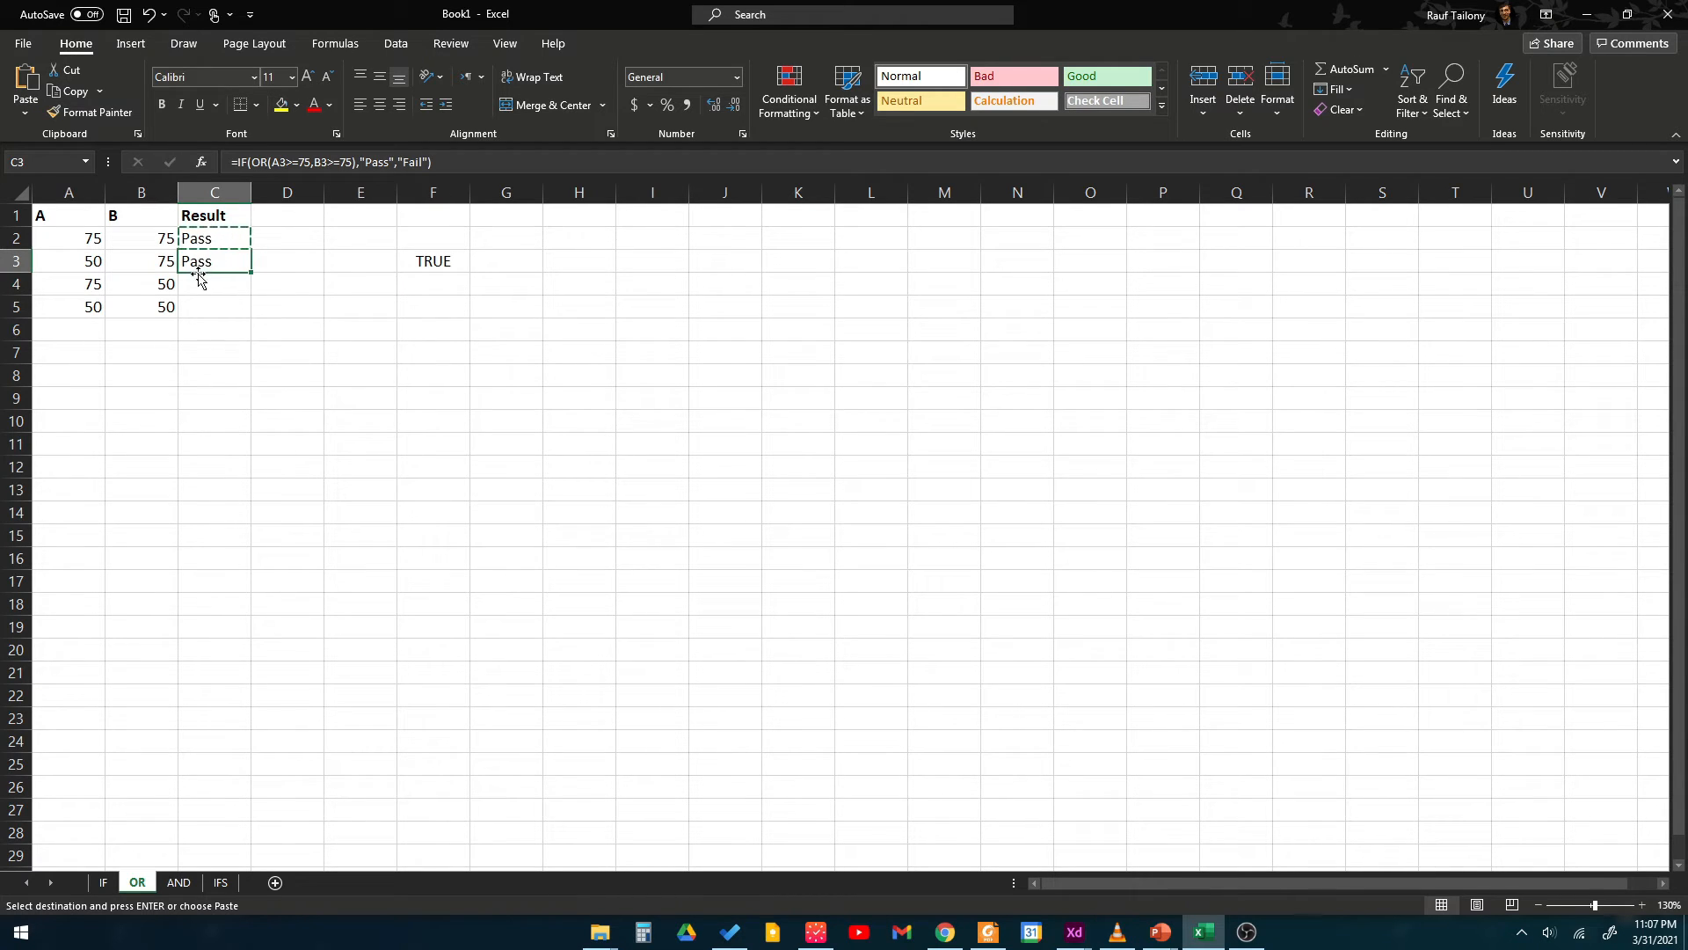
Check the values in A3 and B3 against the result in C3 and inspect C3's formula without changing it.
left_click(91, 261)
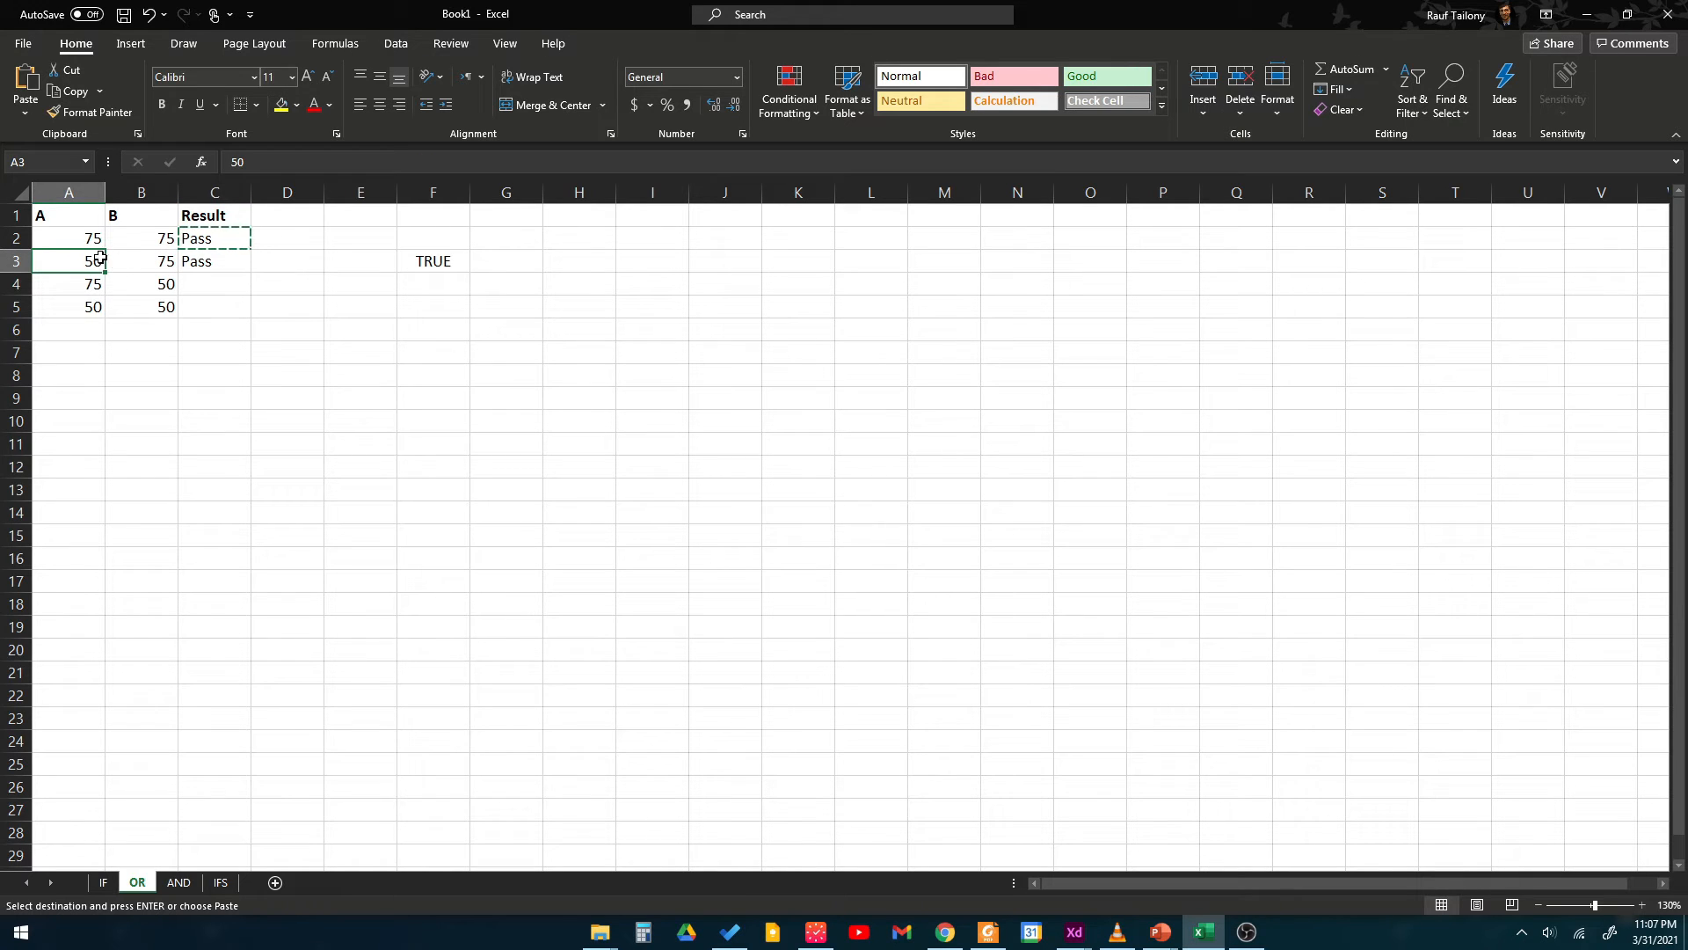
left_click(145, 265)
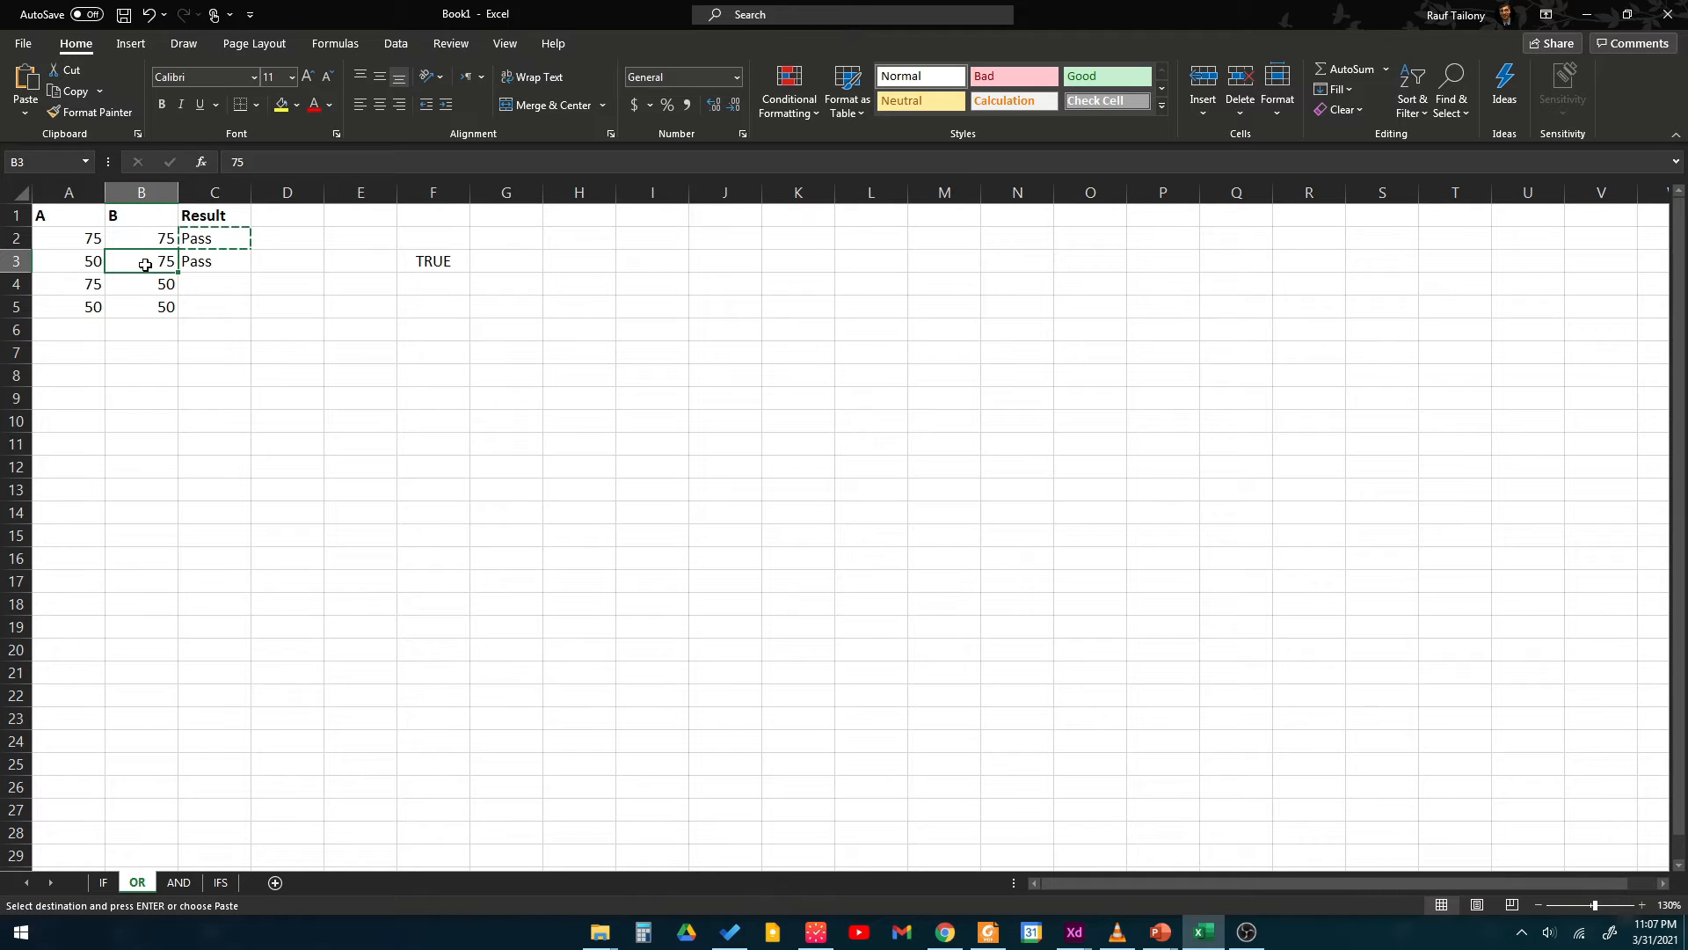
left_click(221, 269)
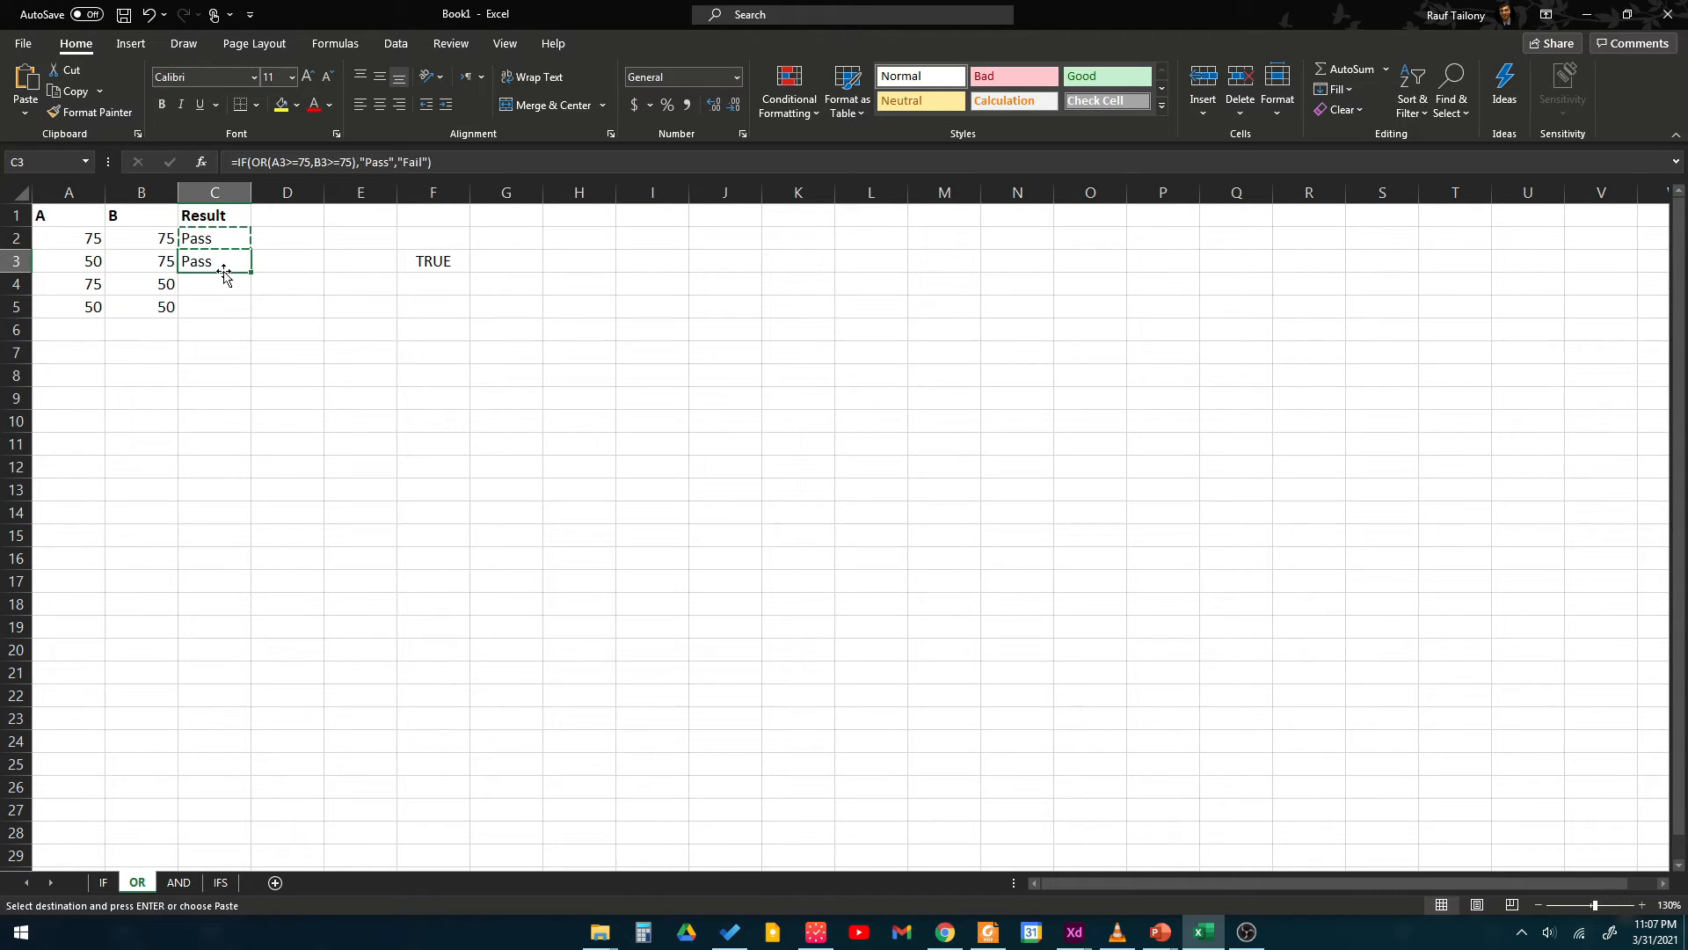
left_click(490, 165)
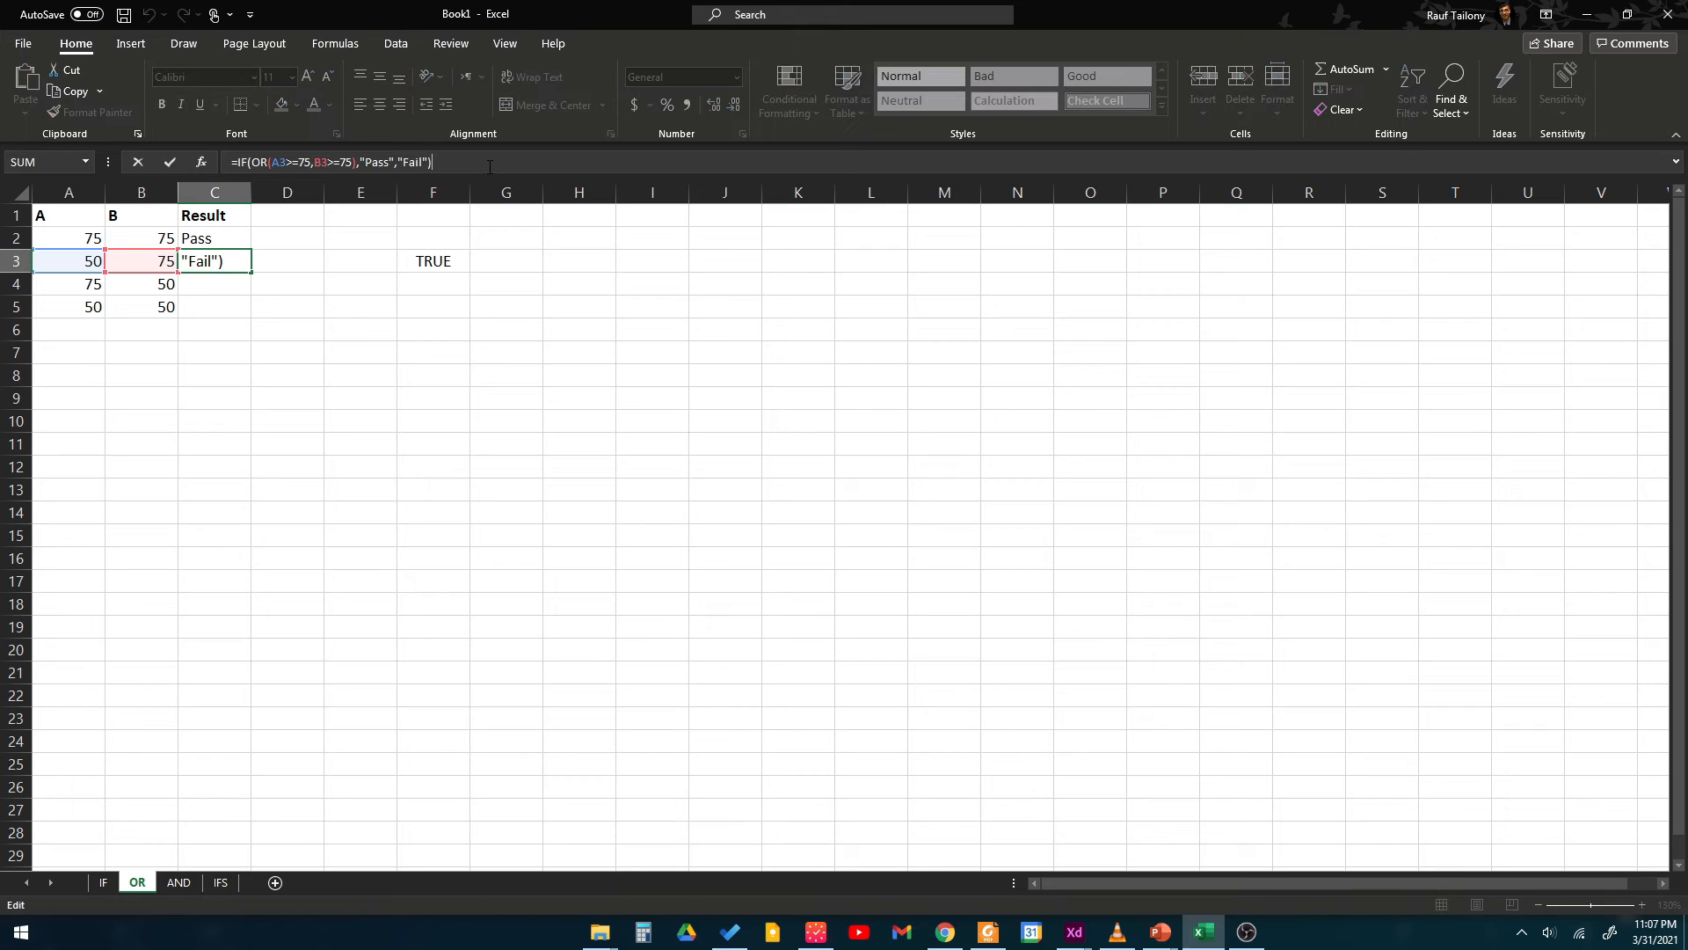
left_click(190, 377)
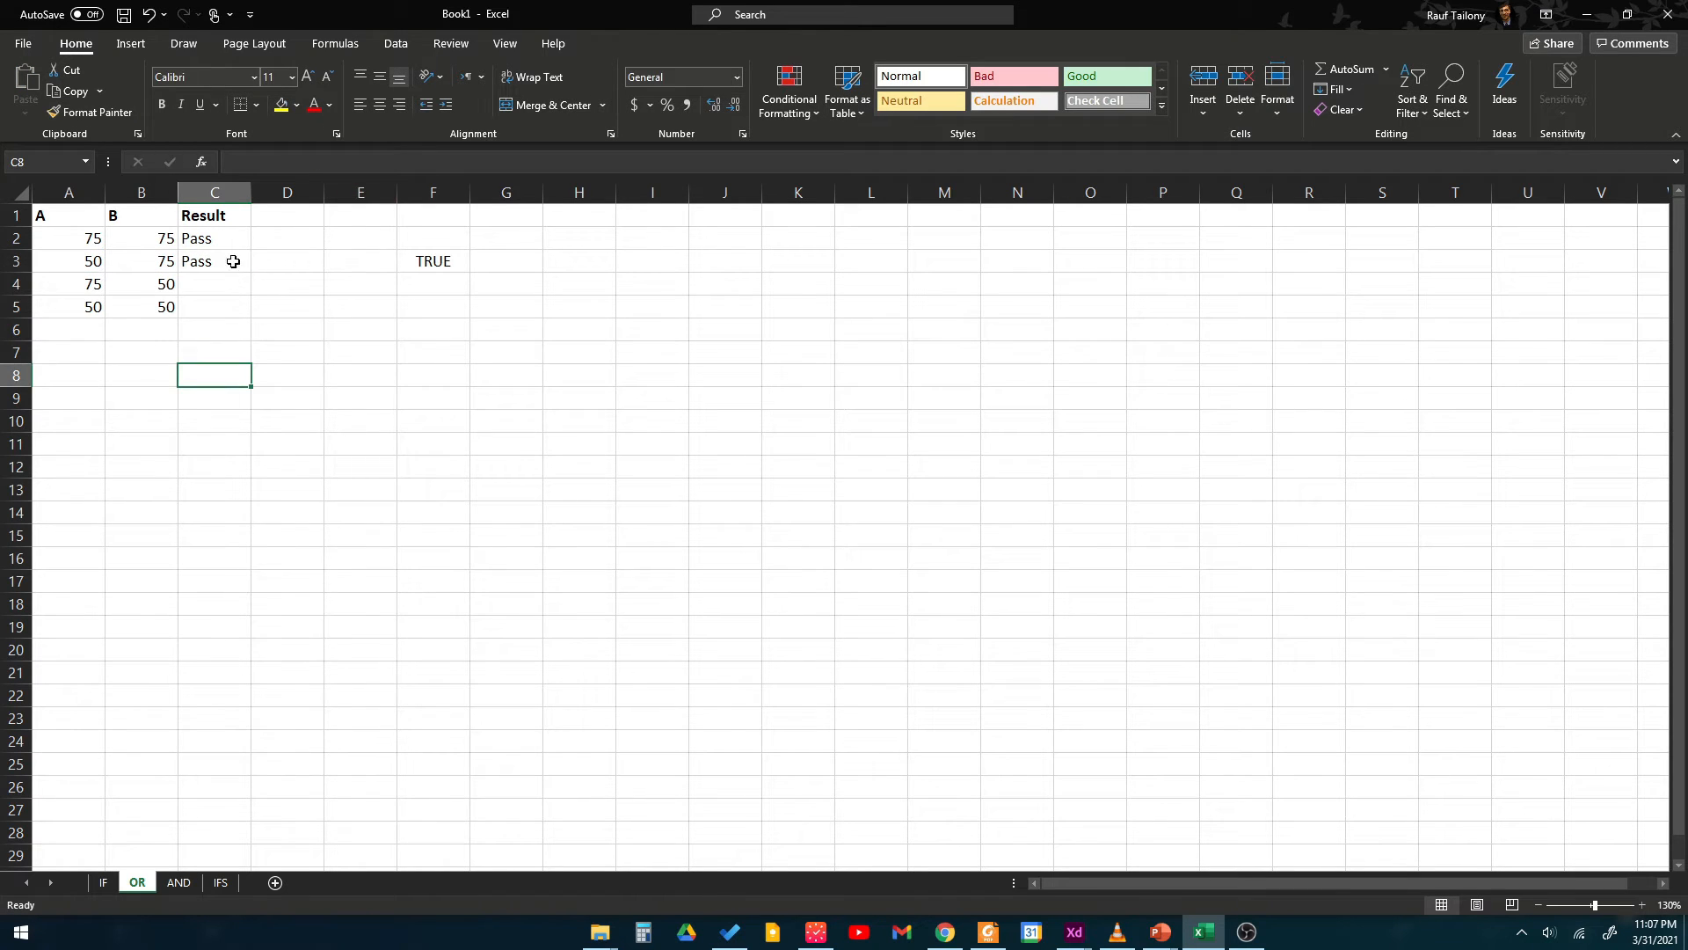
Copy the Result formula from C3 into C4:C5.
left_click(233, 262)
key("ctrl+c")
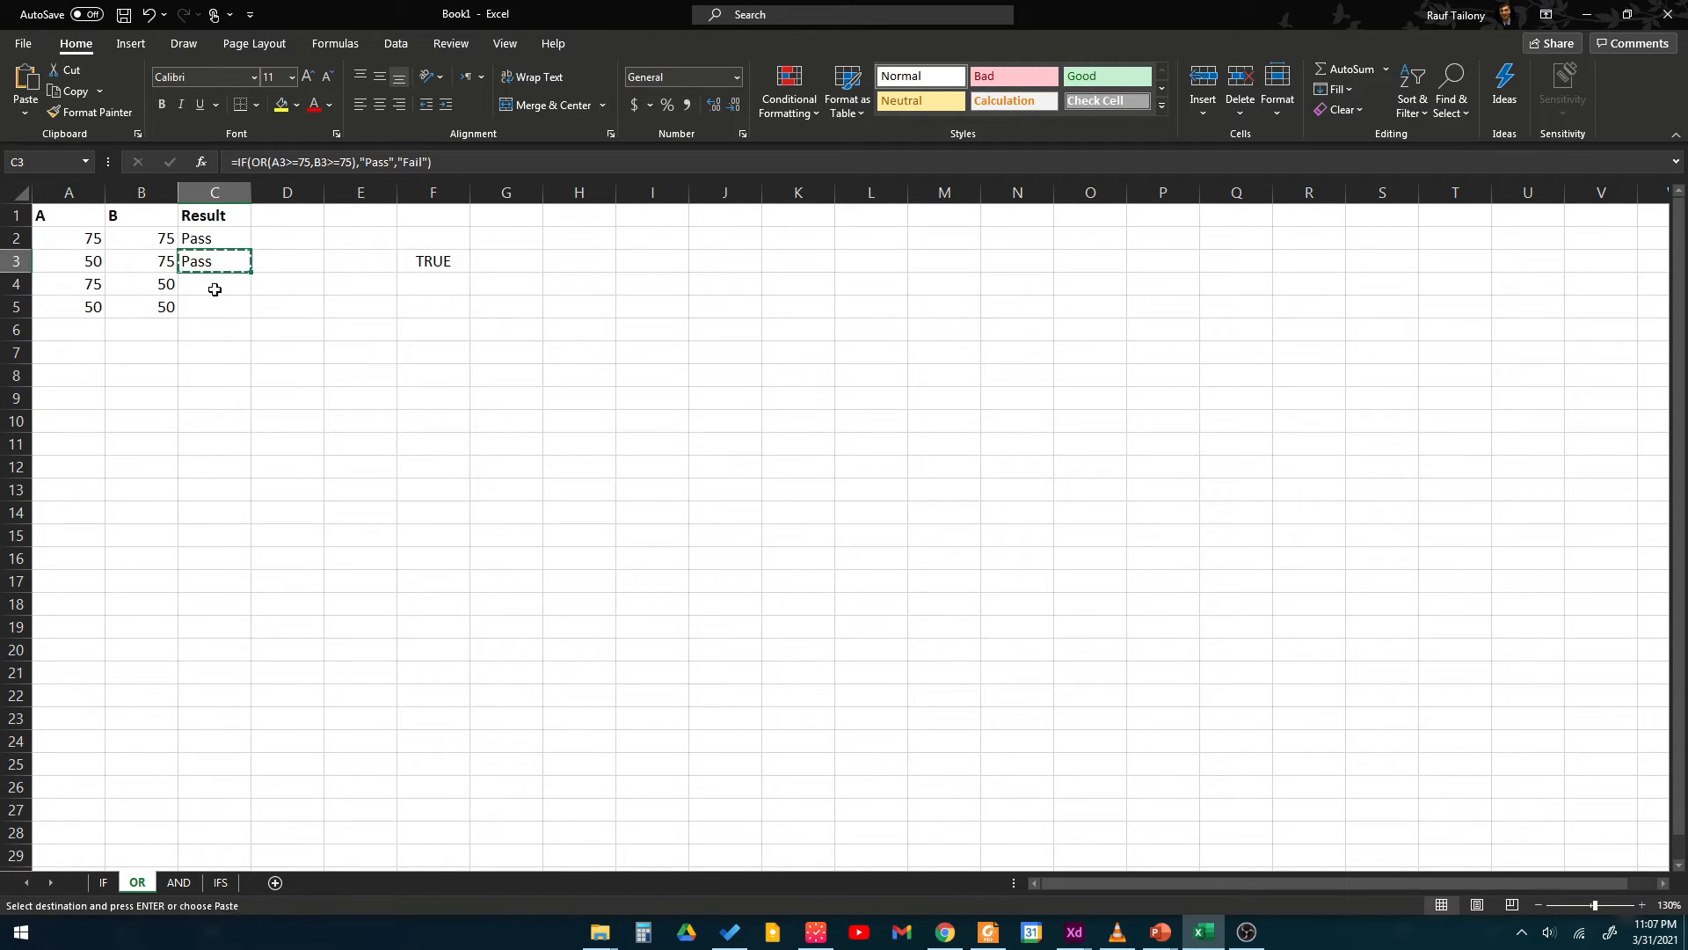
mouse_move(238, 291)
left_mouse_down()
mouse_move(220, 326)
mouse_move(209, 281)
mouse_move(214, 303)
left_mouse_up()
right_click(211, 305)
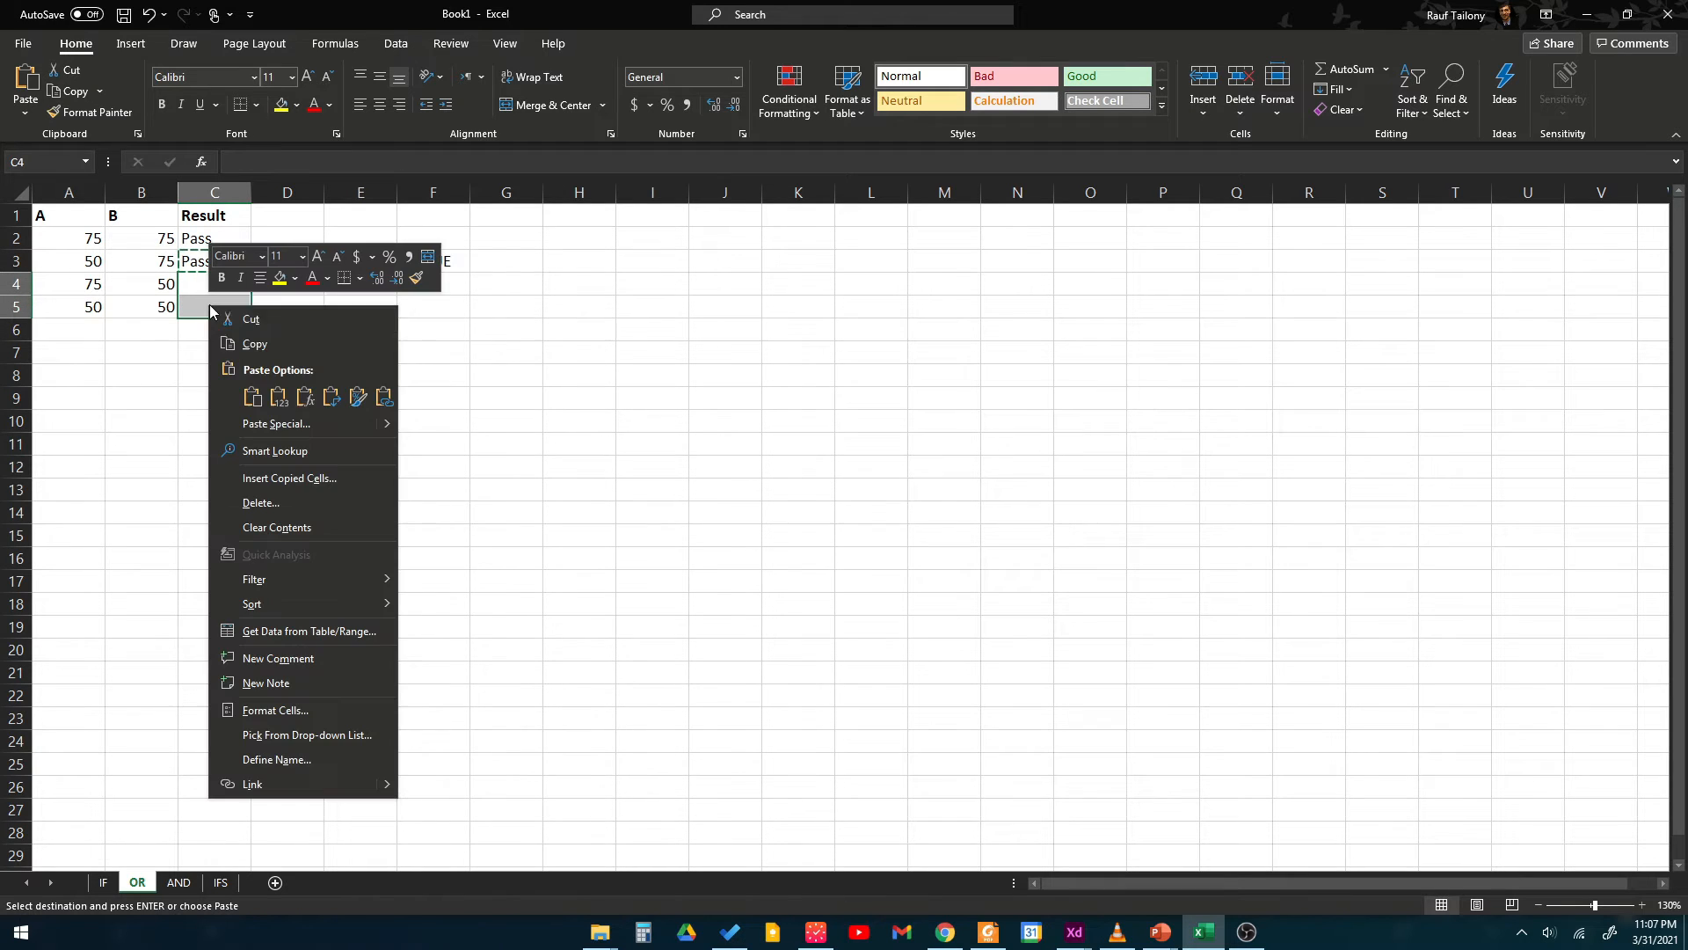
left_click(277, 395)
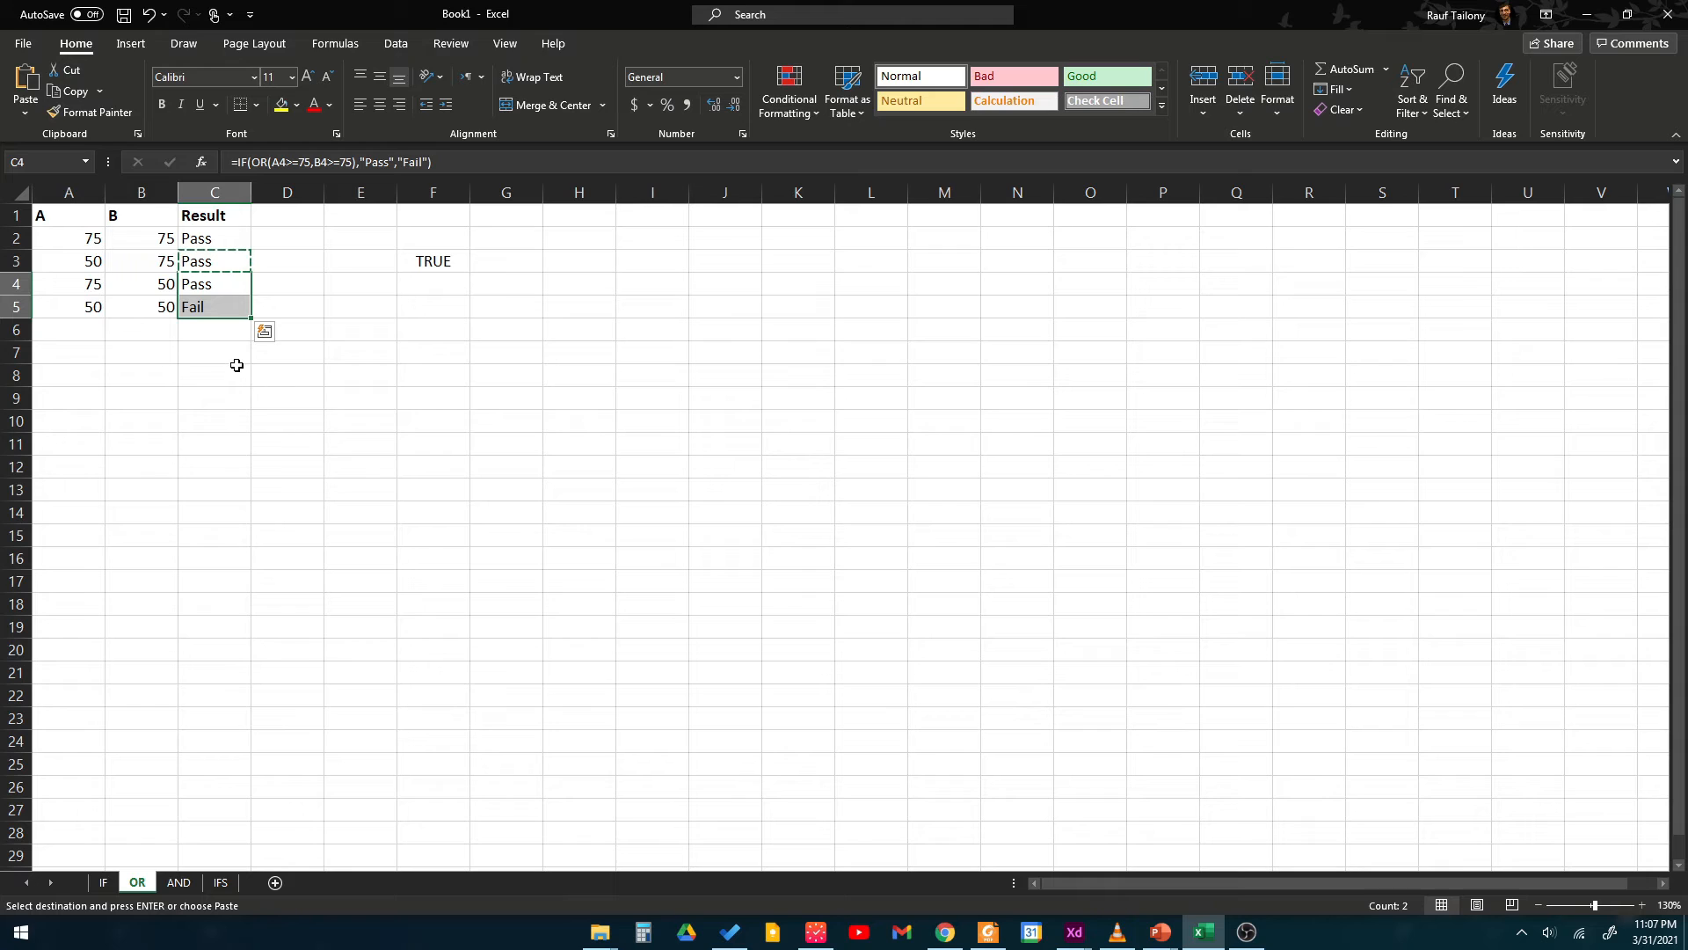
Compare the A and B values in rows 4 and 5 with their results, and inspect the OR conditions in C5 without changing them.
left_click(211, 283)
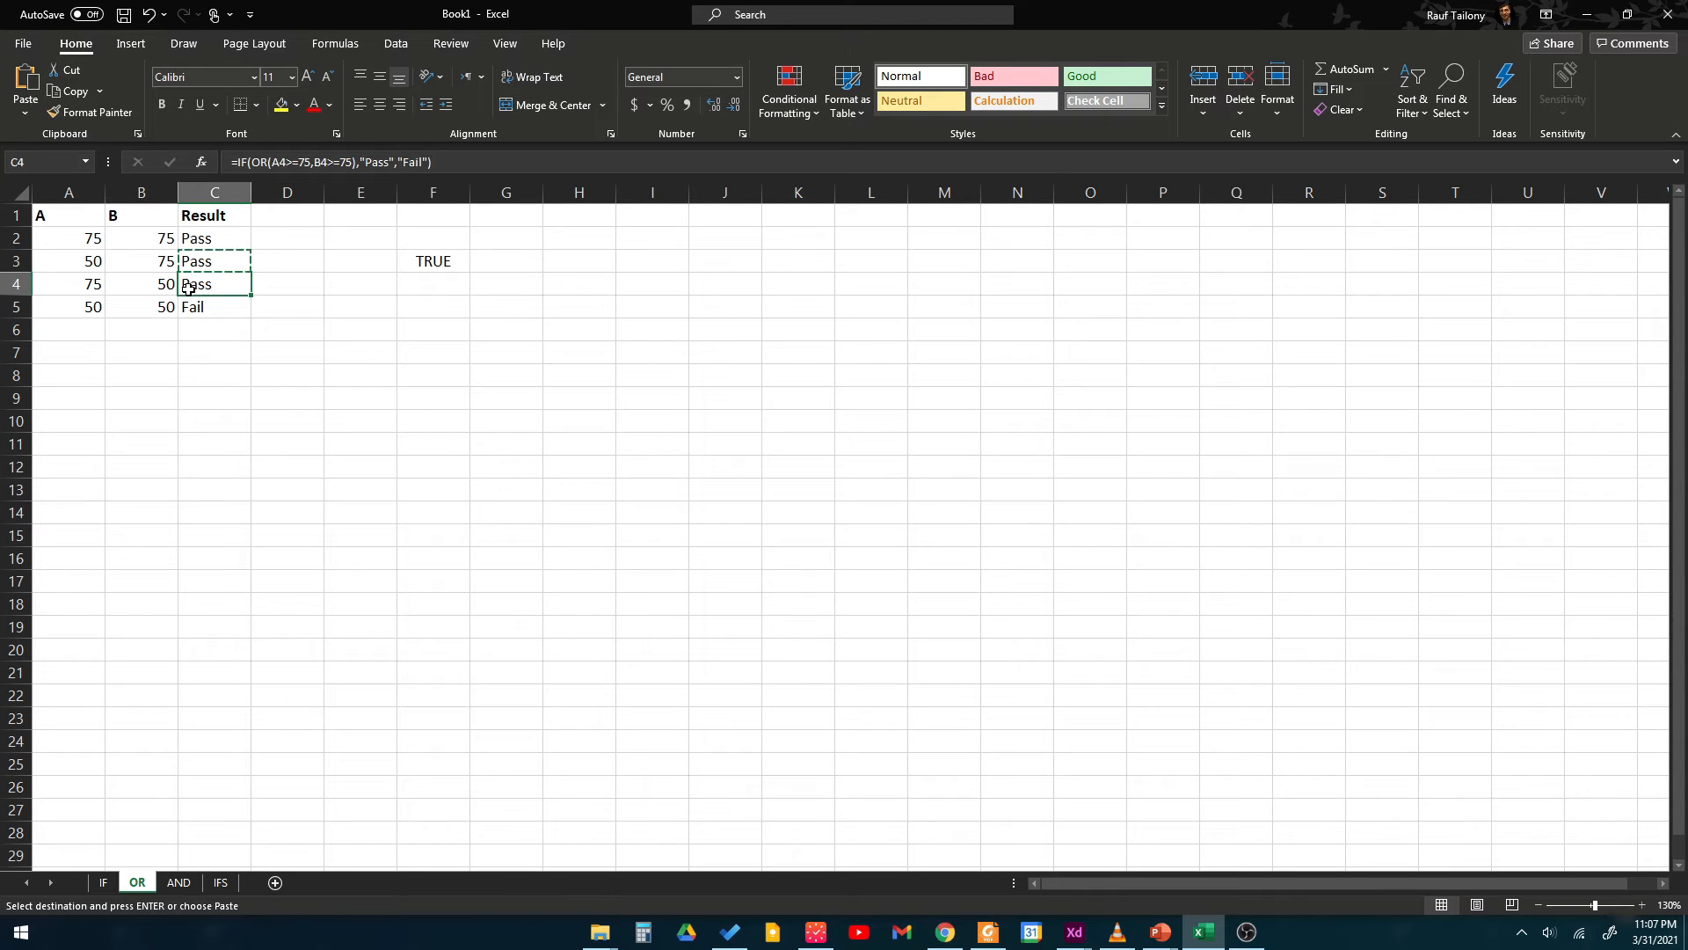
left_click(82, 287)
left_click(158, 284)
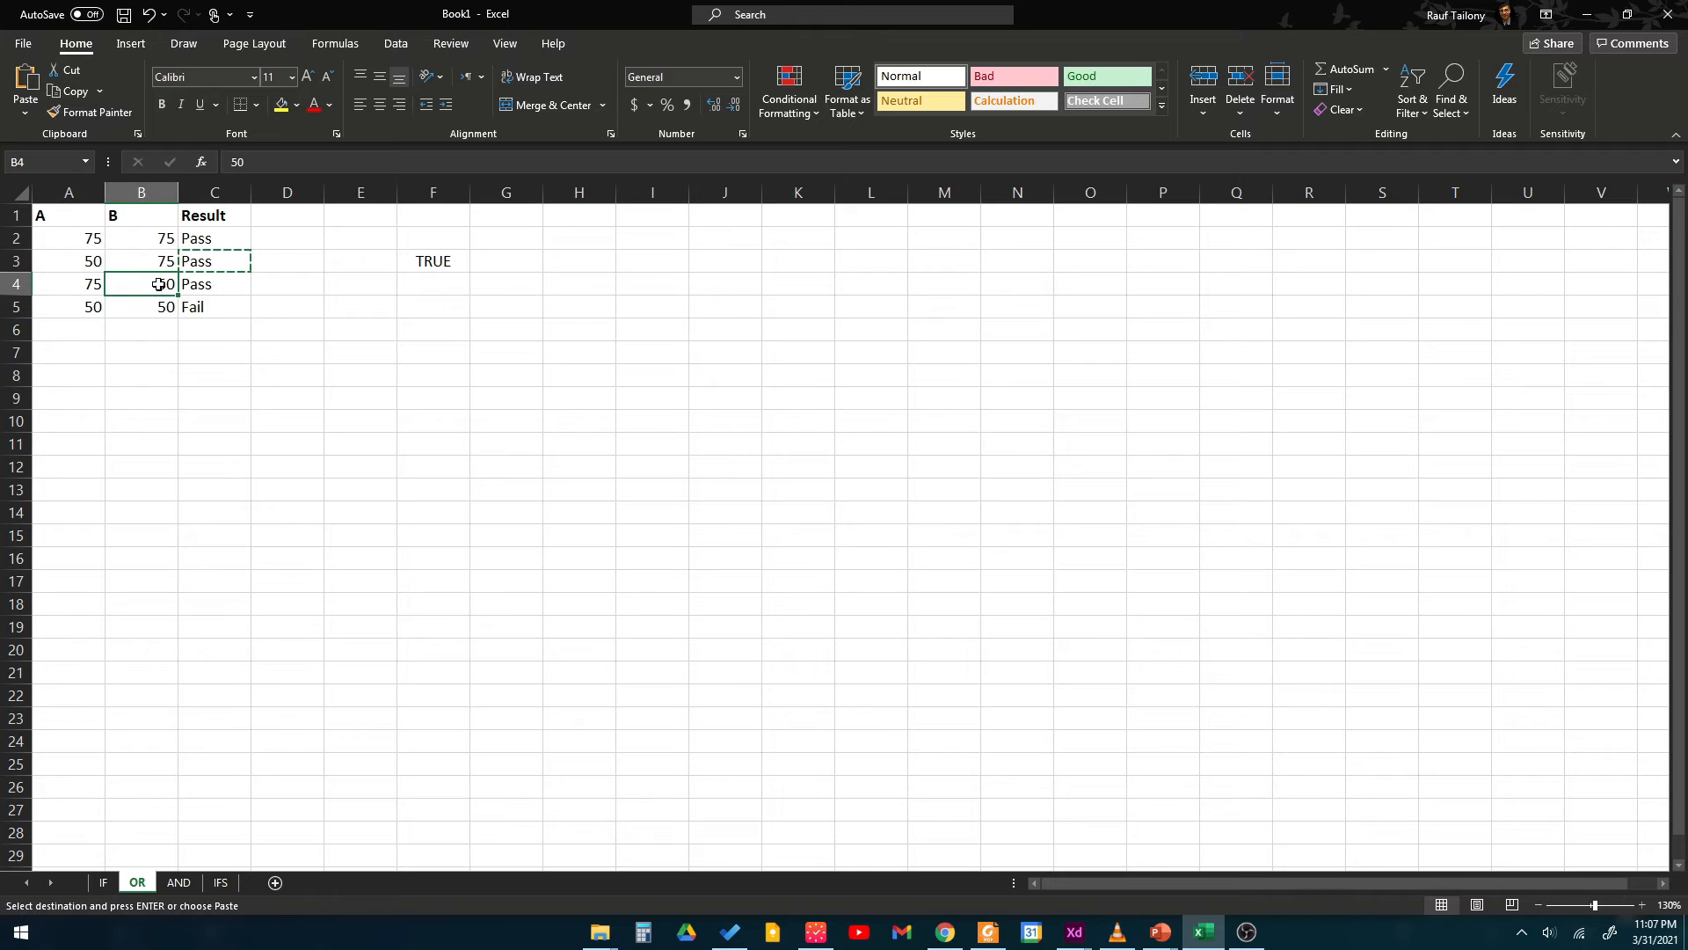
left_click(83, 307)
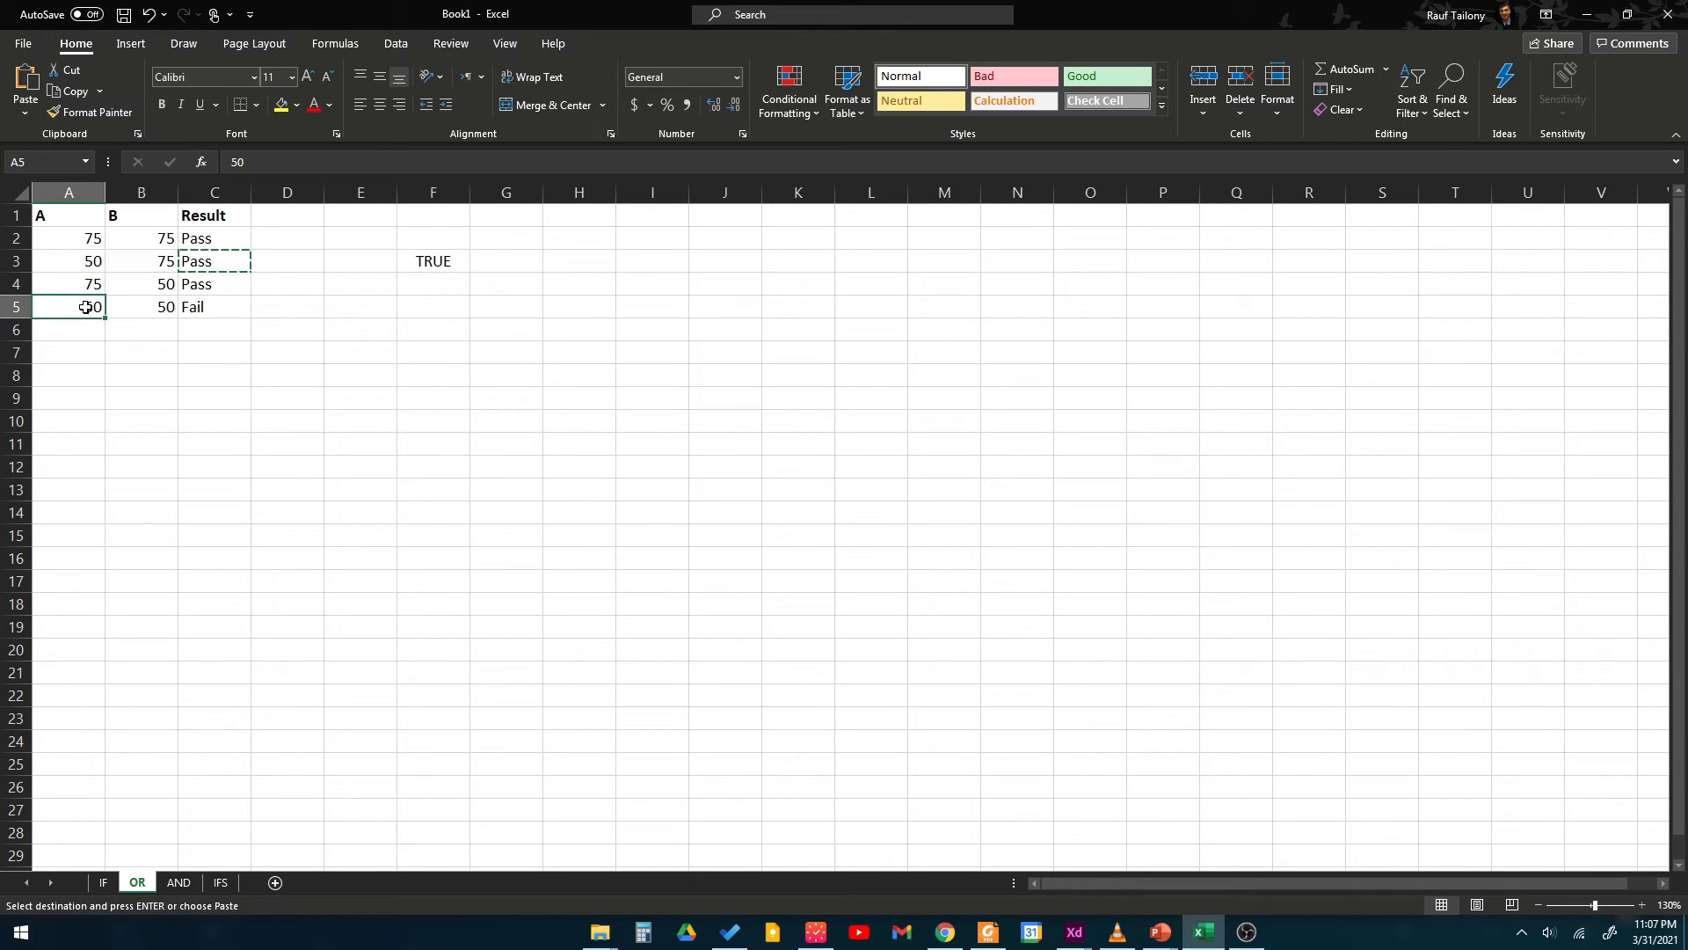
left_click(134, 312)
left_click(66, 310)
left_click(119, 305)
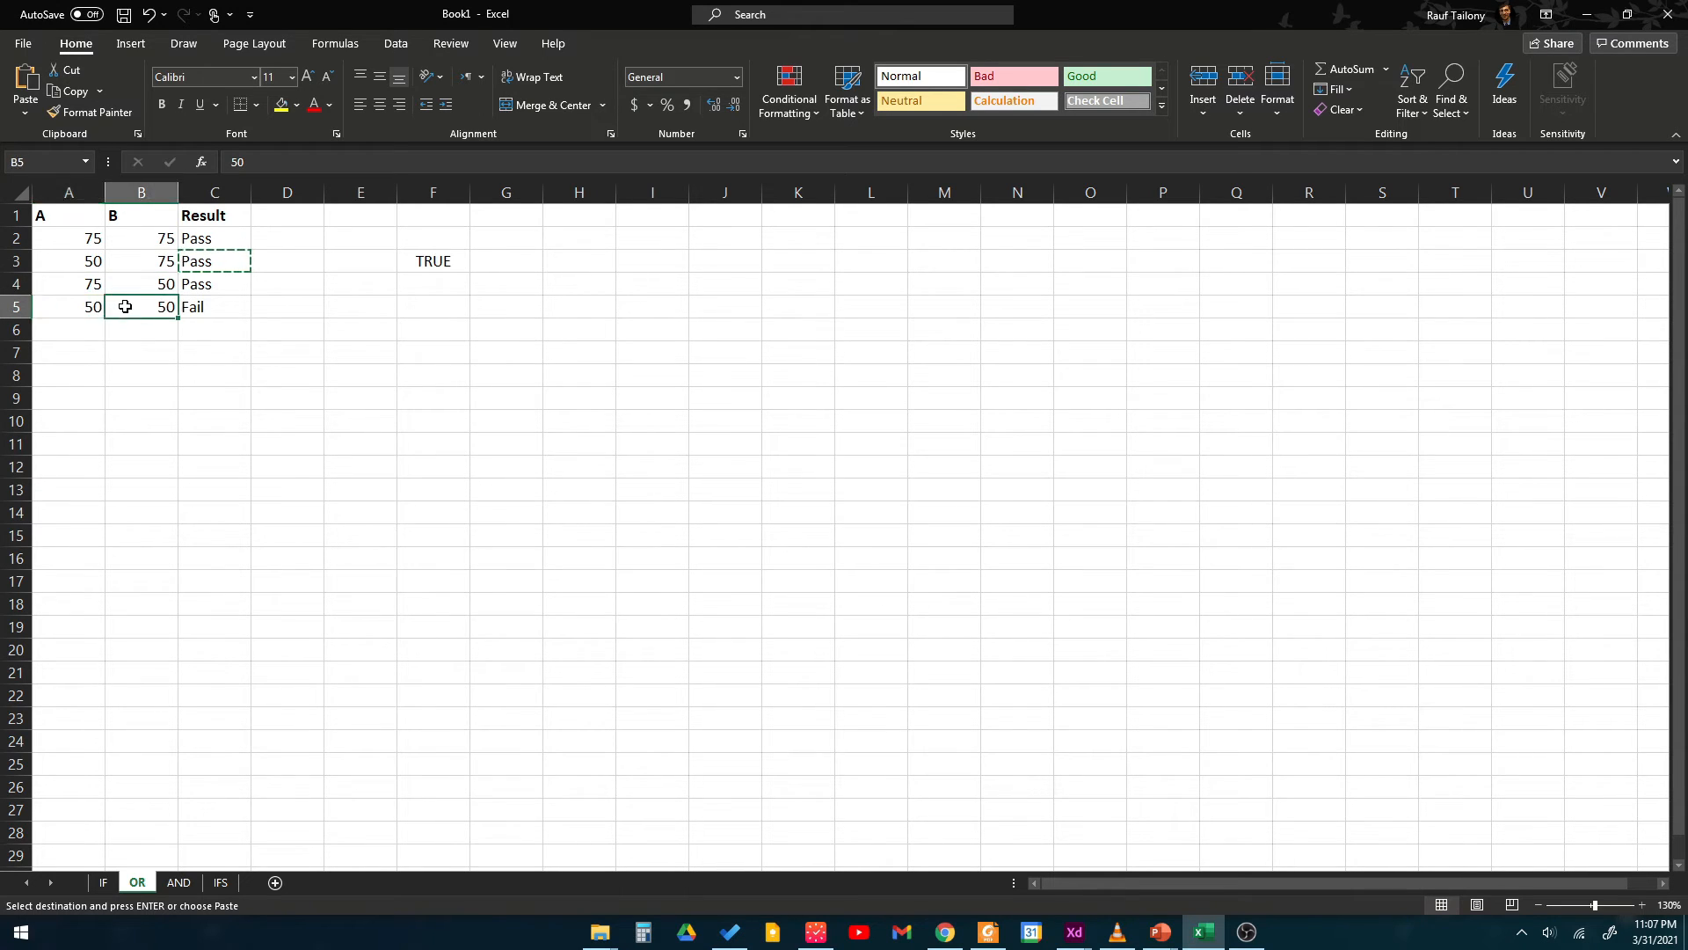
left_click(213, 304)
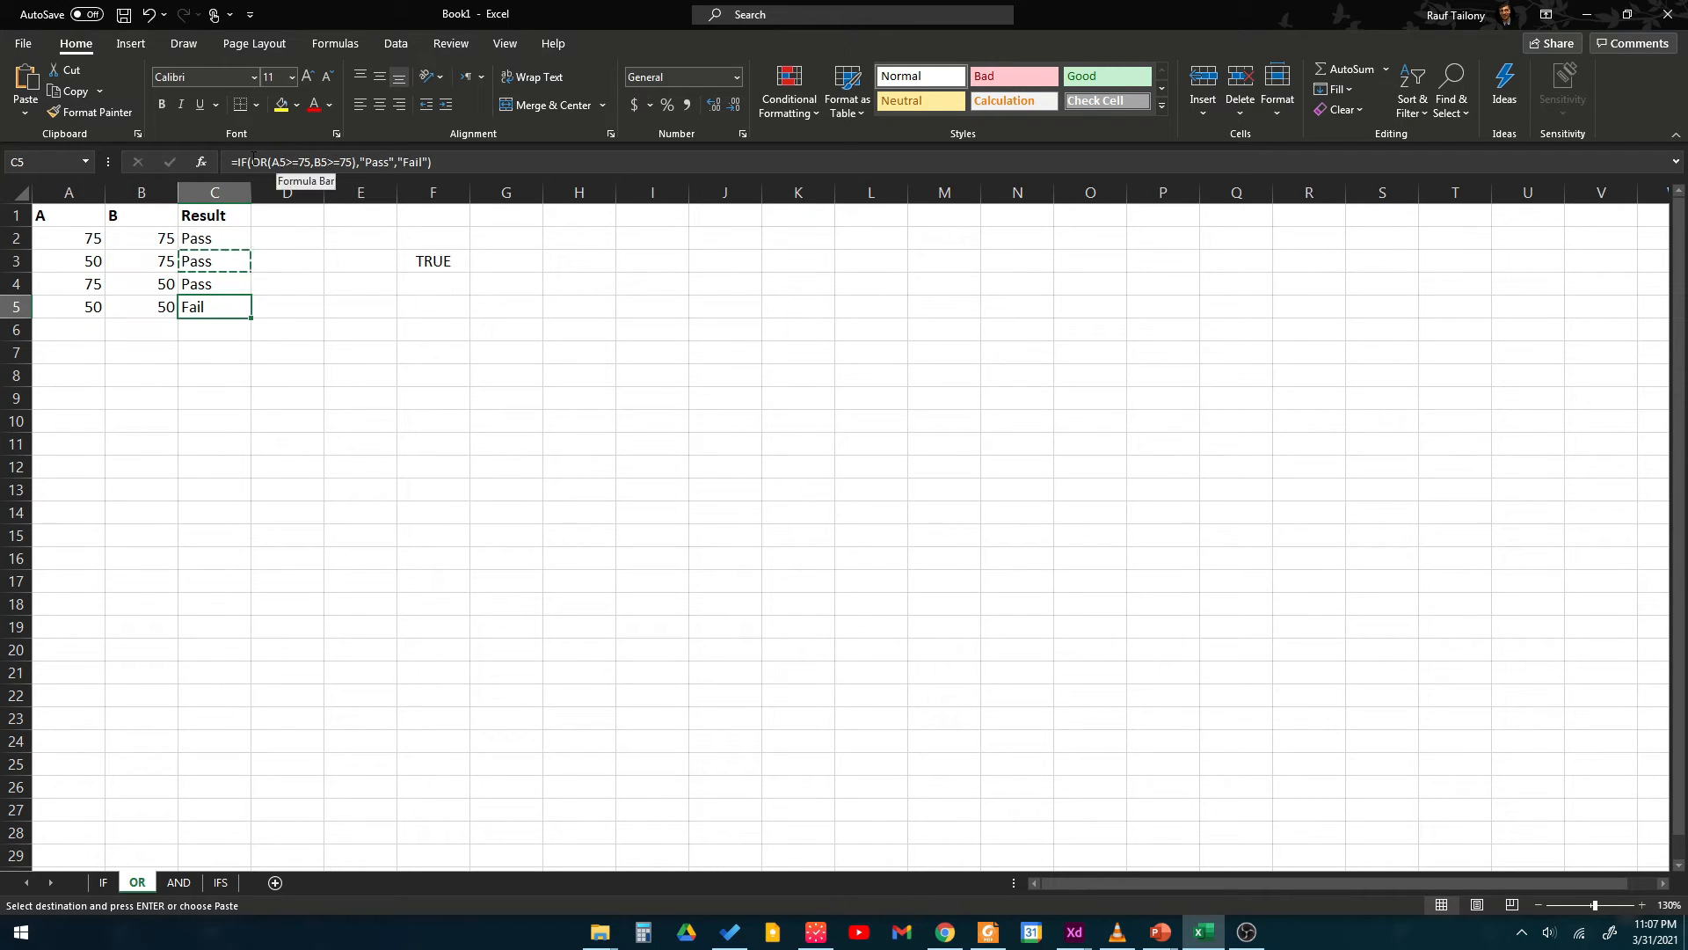
left_click(278, 162)
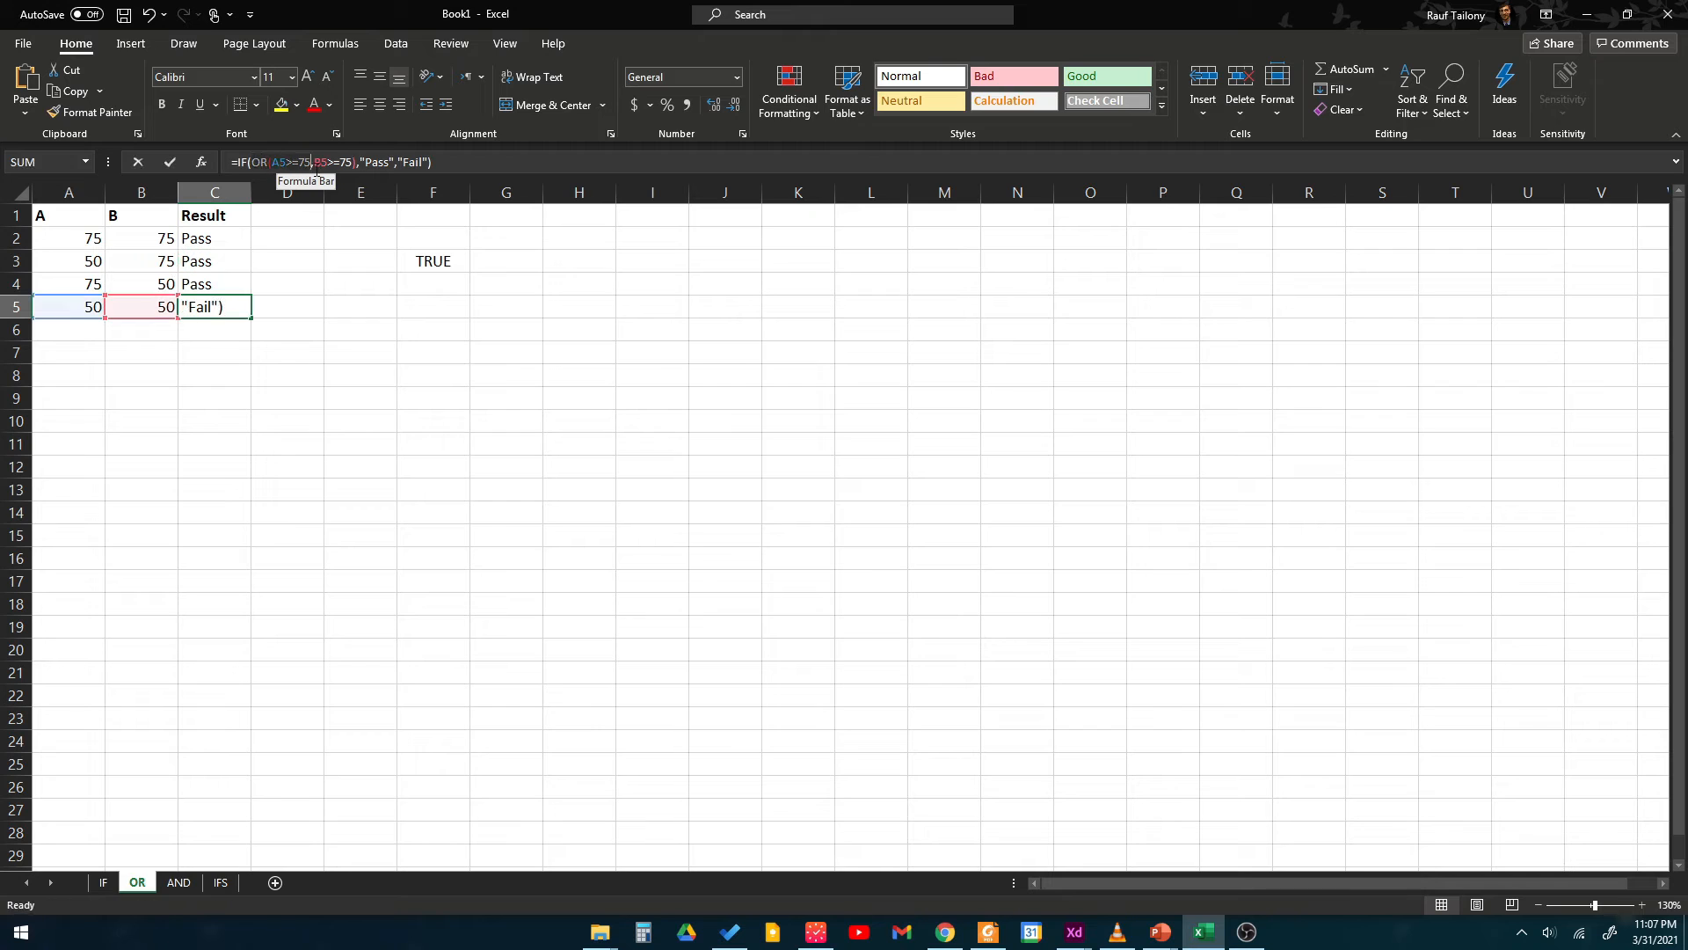
left_click(225, 350)
key("Escape")
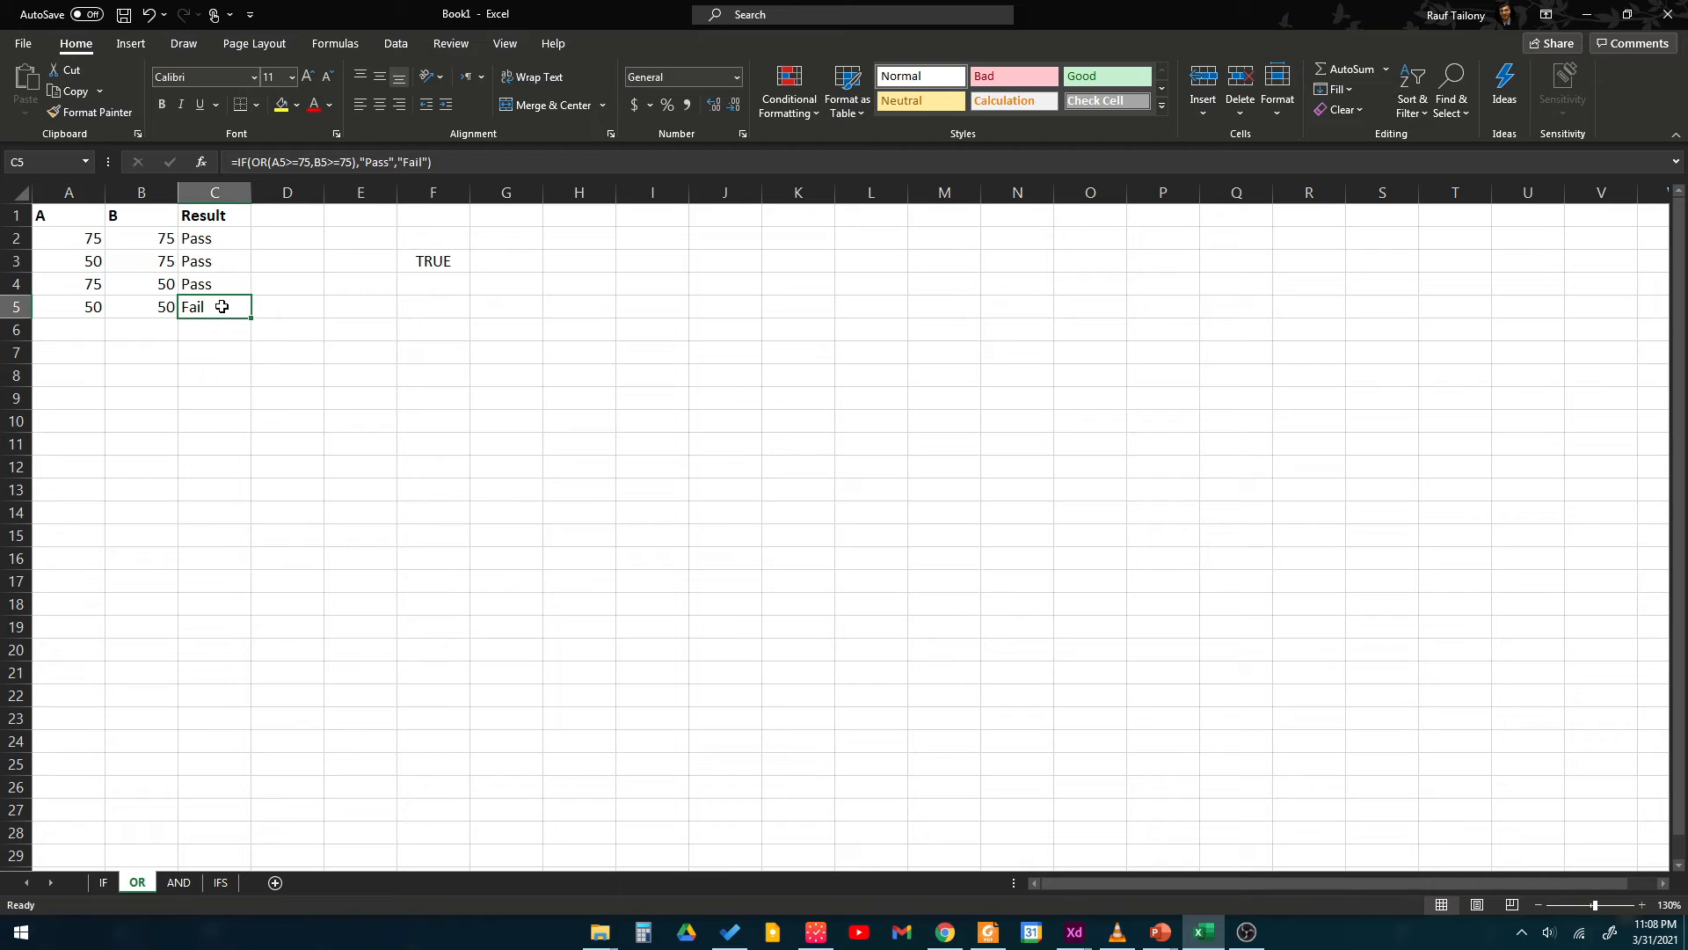
Review the Result formulas in C2:C5 and inspect the cell references in C4's OR conditions without changing them.
left_click(216, 237)
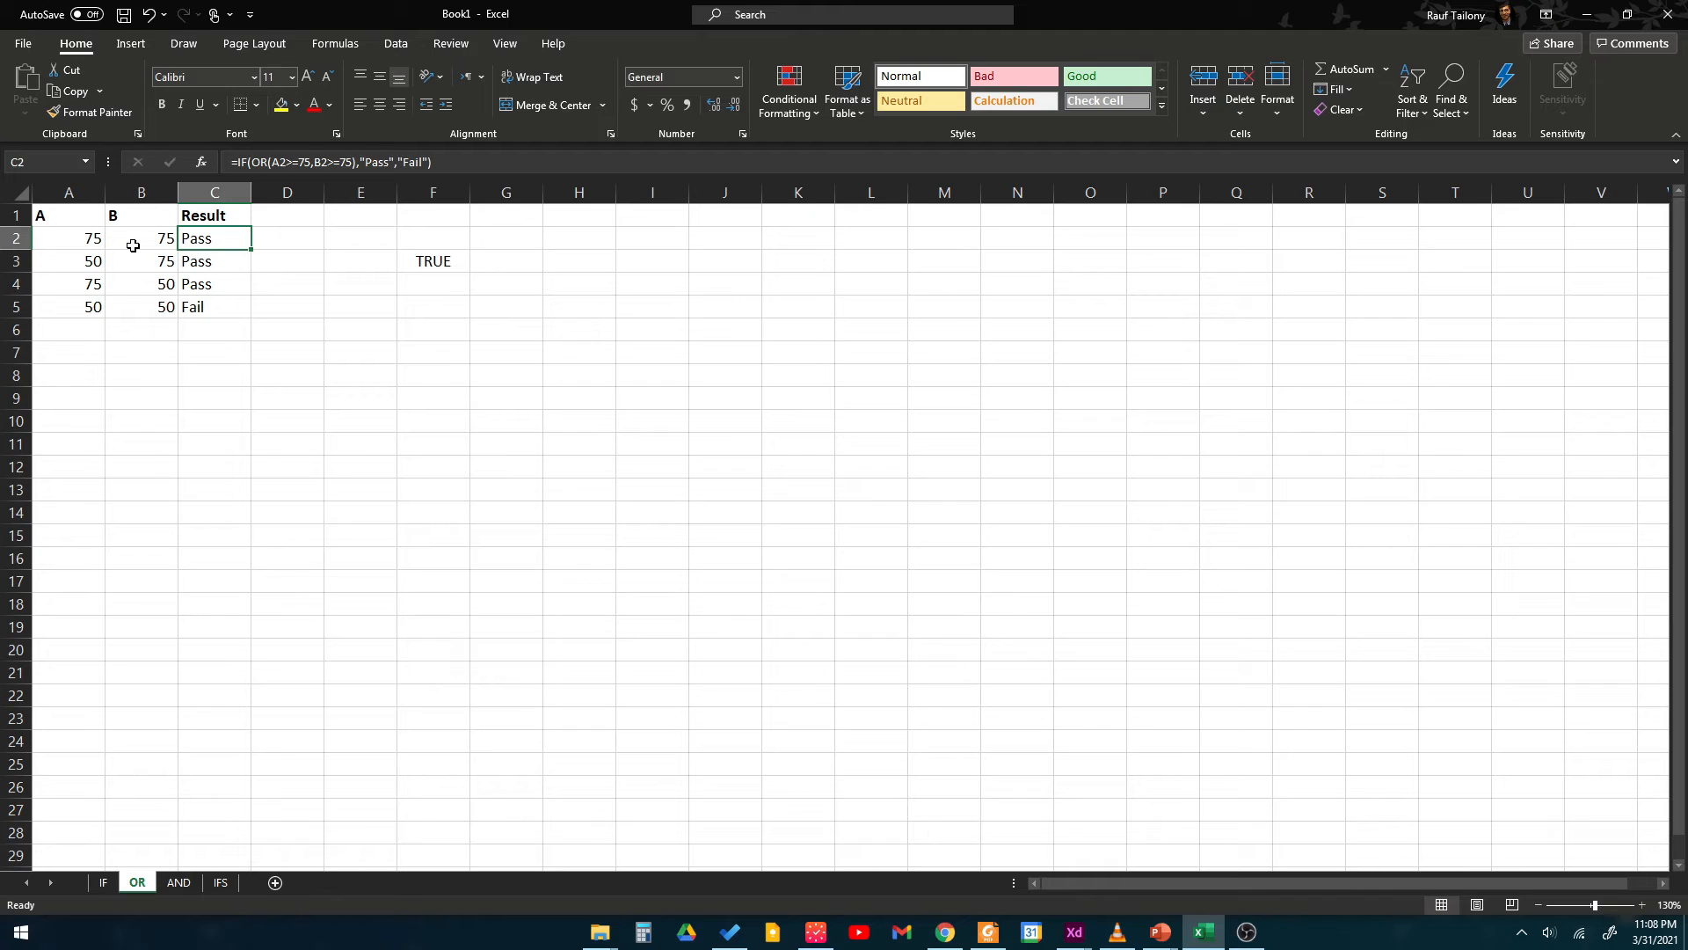
left_click_drag(211, 262, 219, 306)
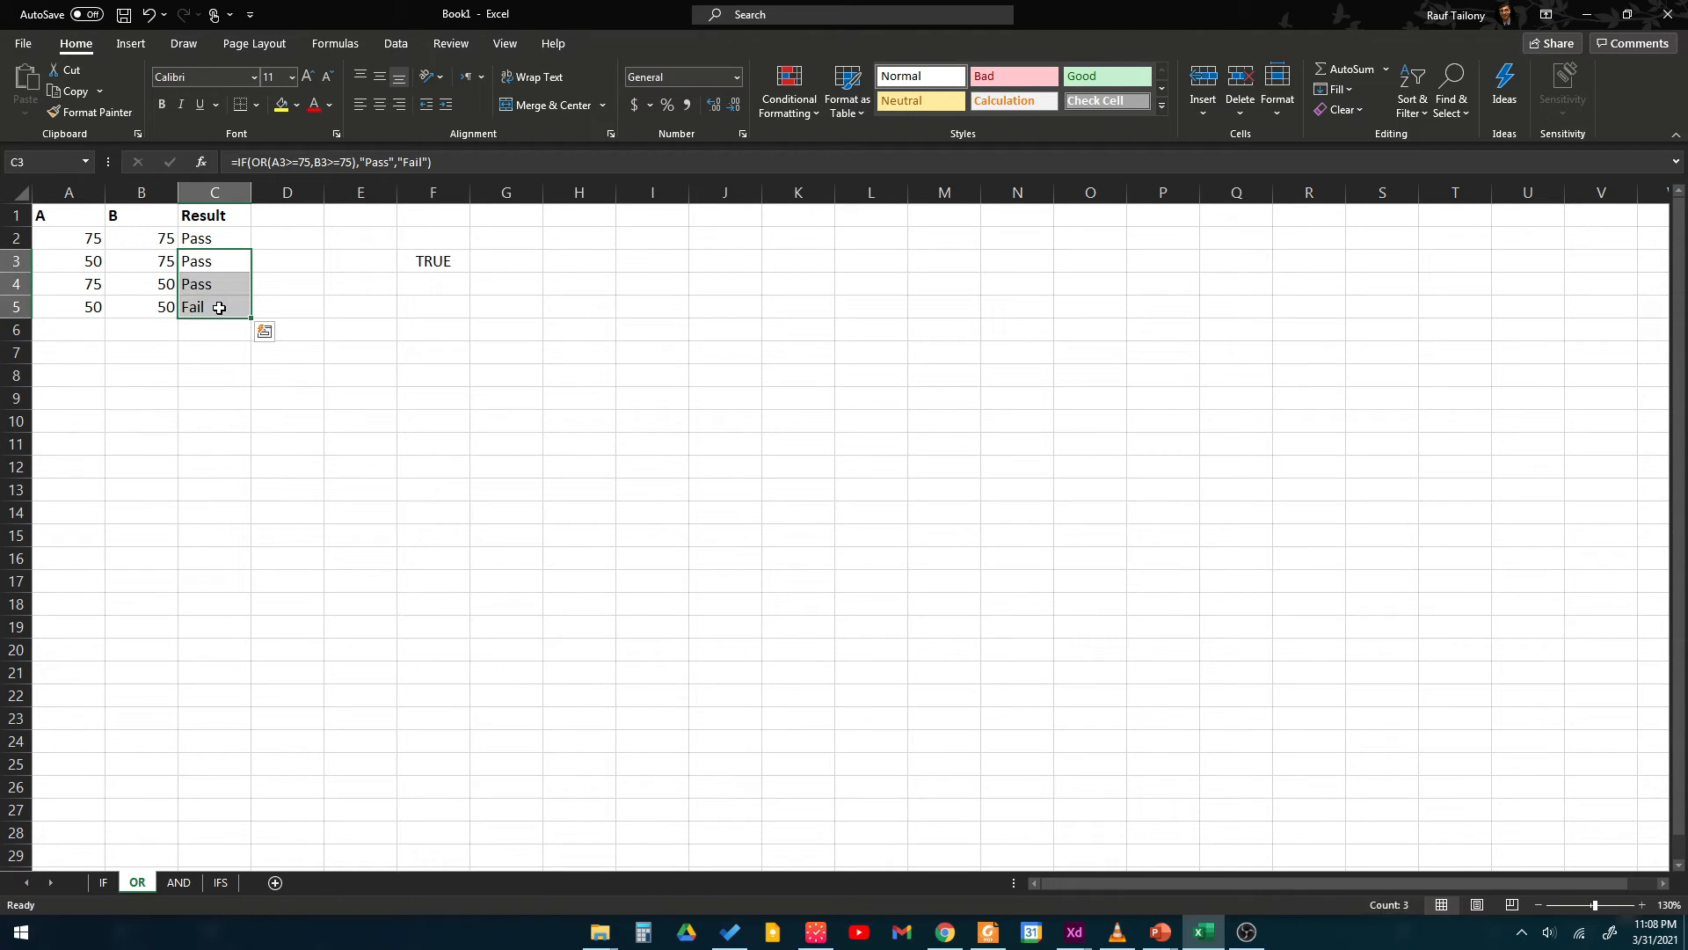
left_click(220, 242)
left_click(215, 264)
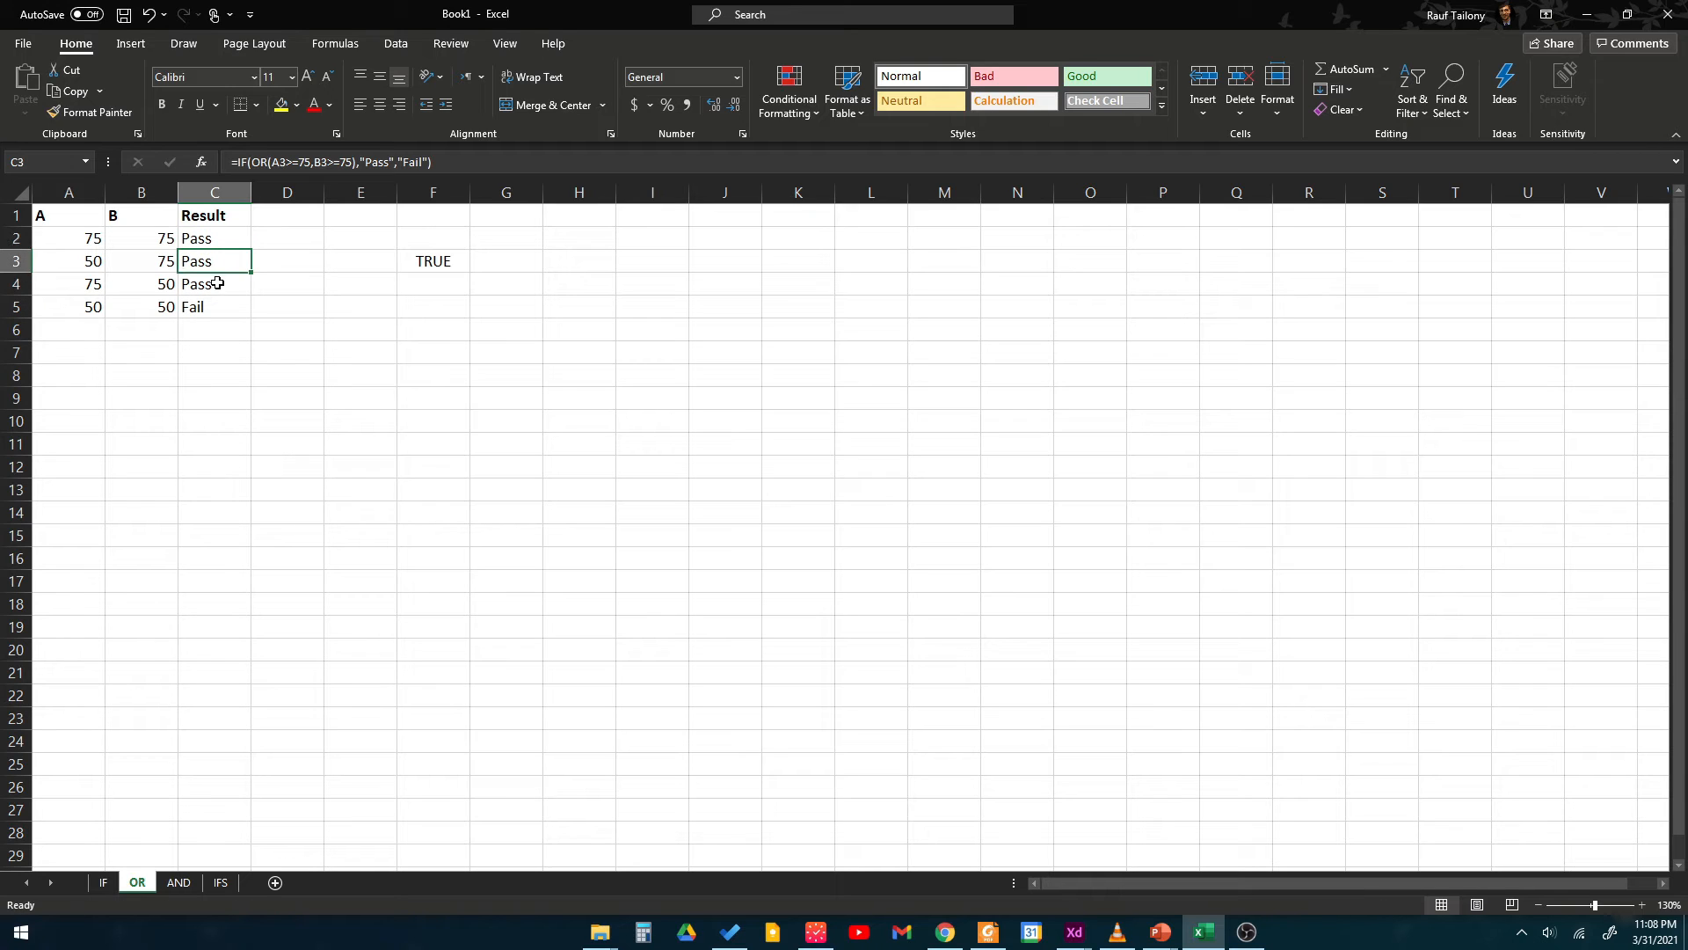
left_click(217, 283)
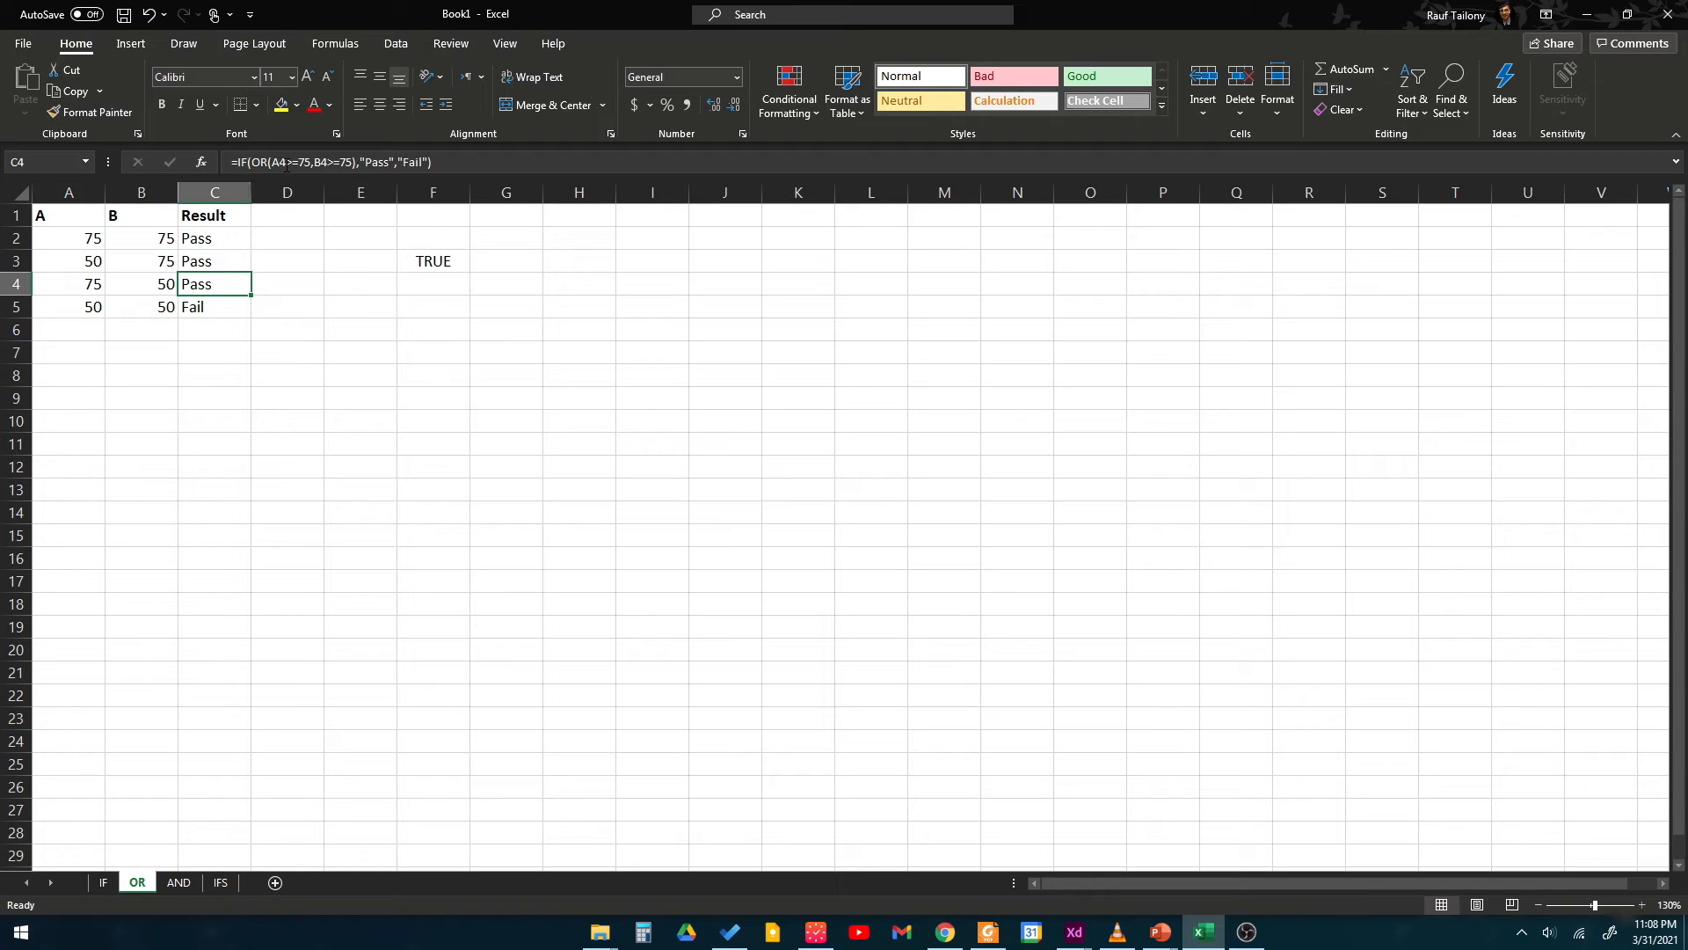
left_click(279, 162)
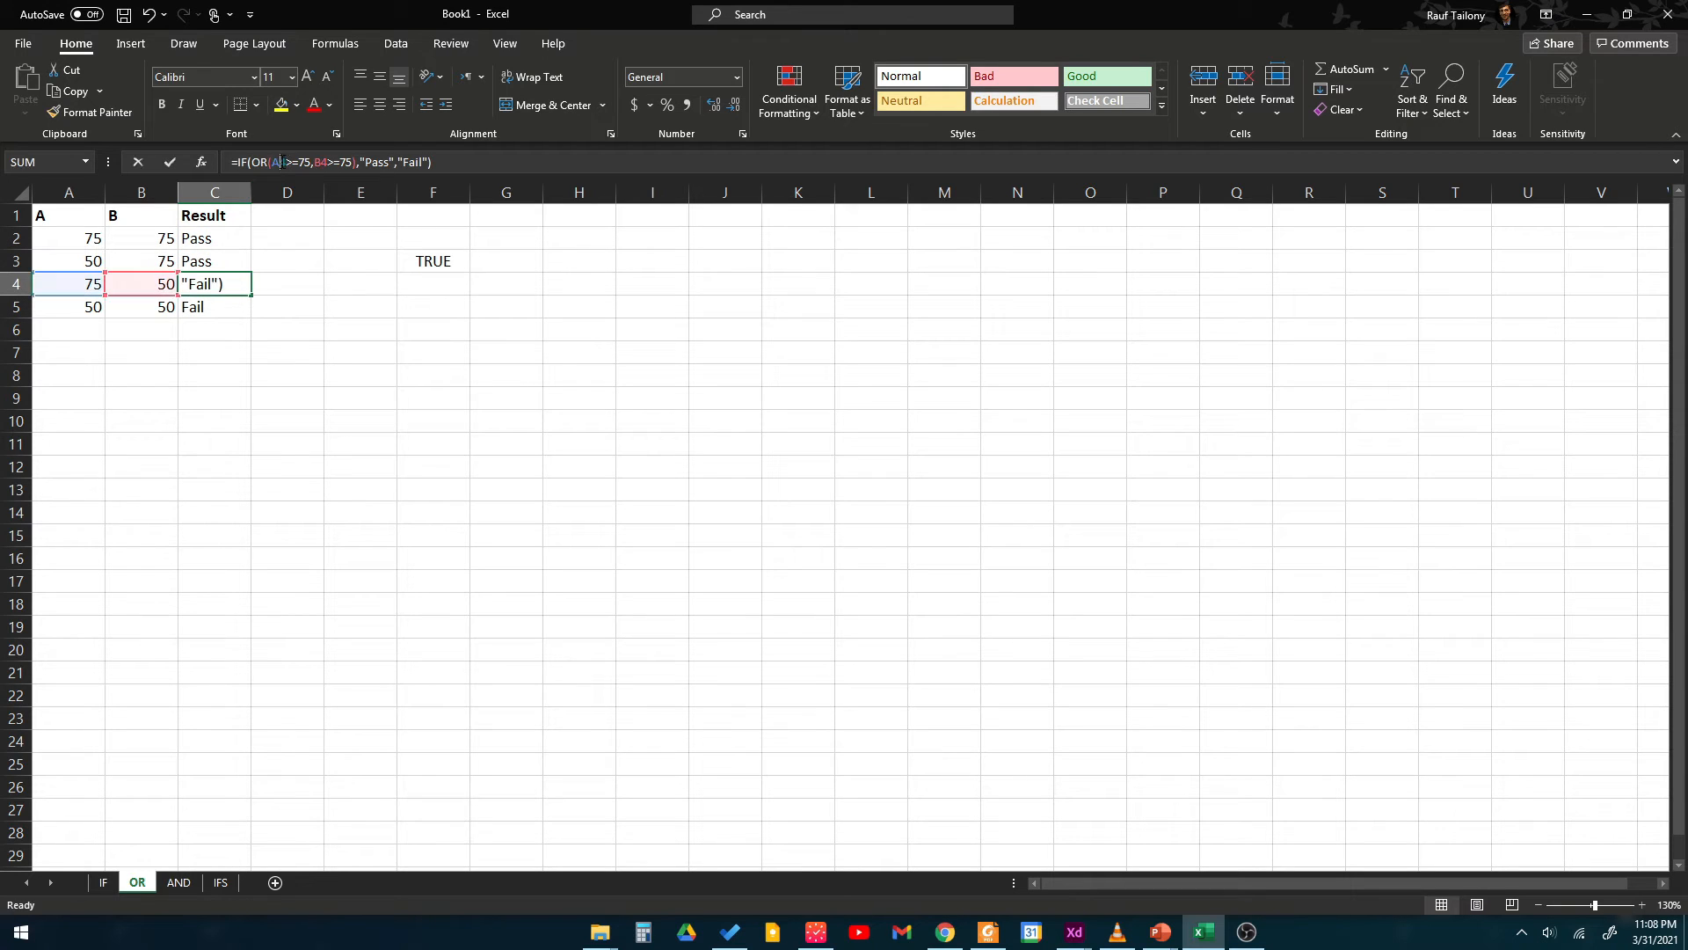
left_click(209, 257)
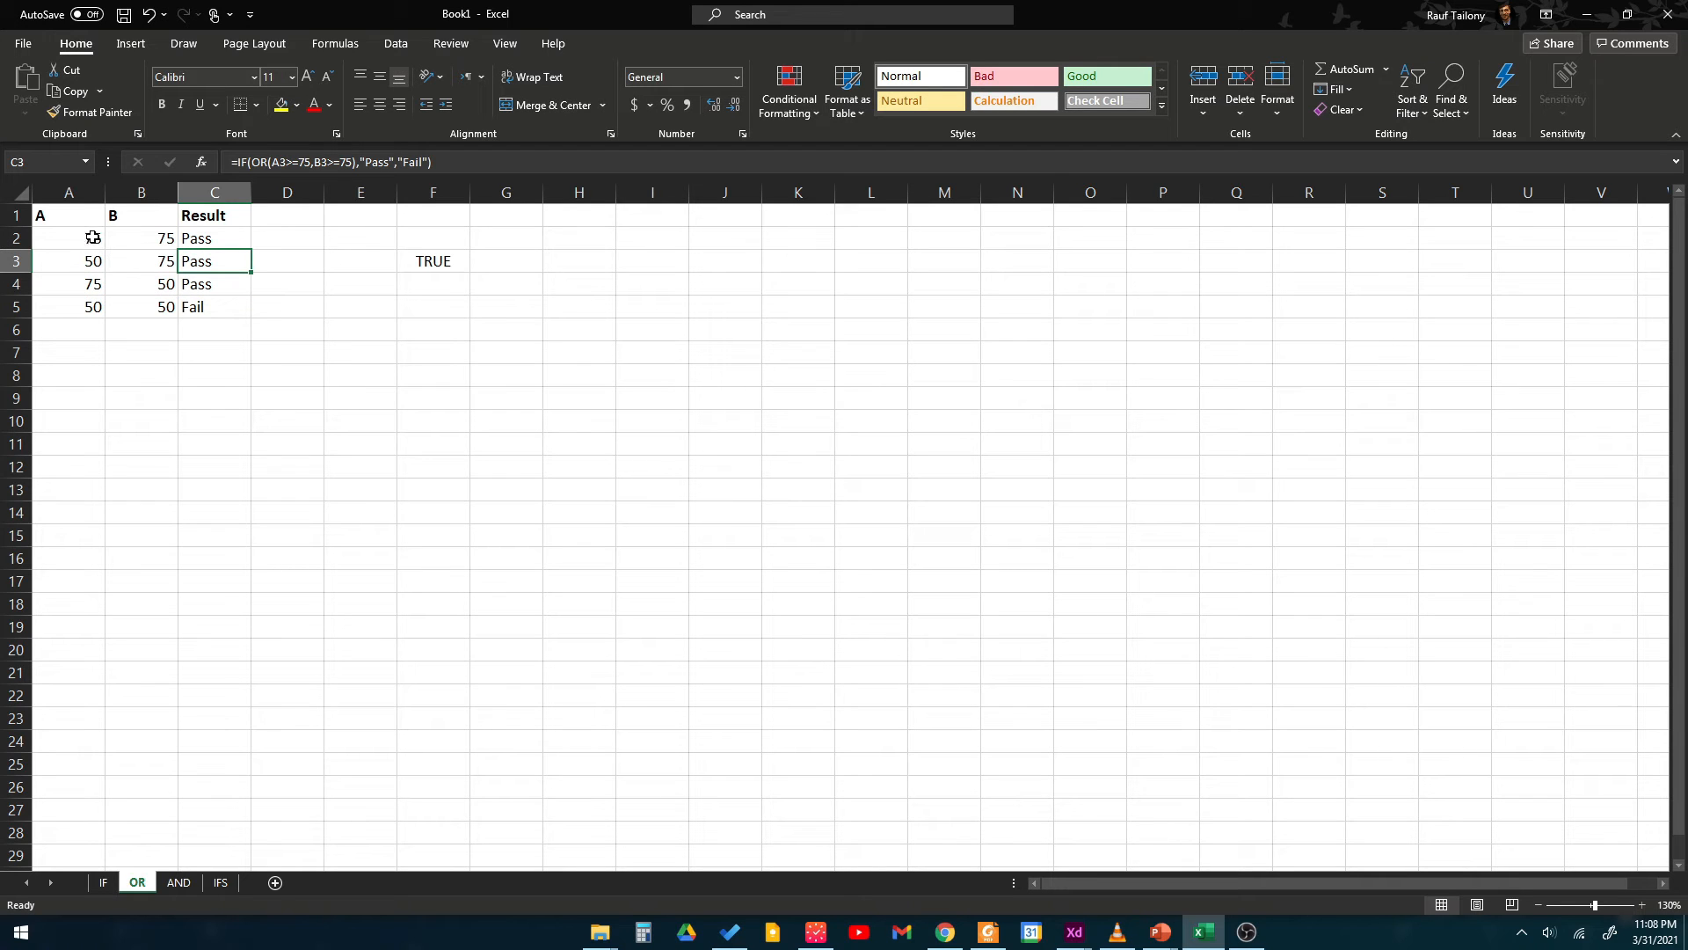
Compare the A and B values in rows 2 and 3 with their results and inspect C3's formula without changing it.
left_click(195, 237)
left_click(70, 242)
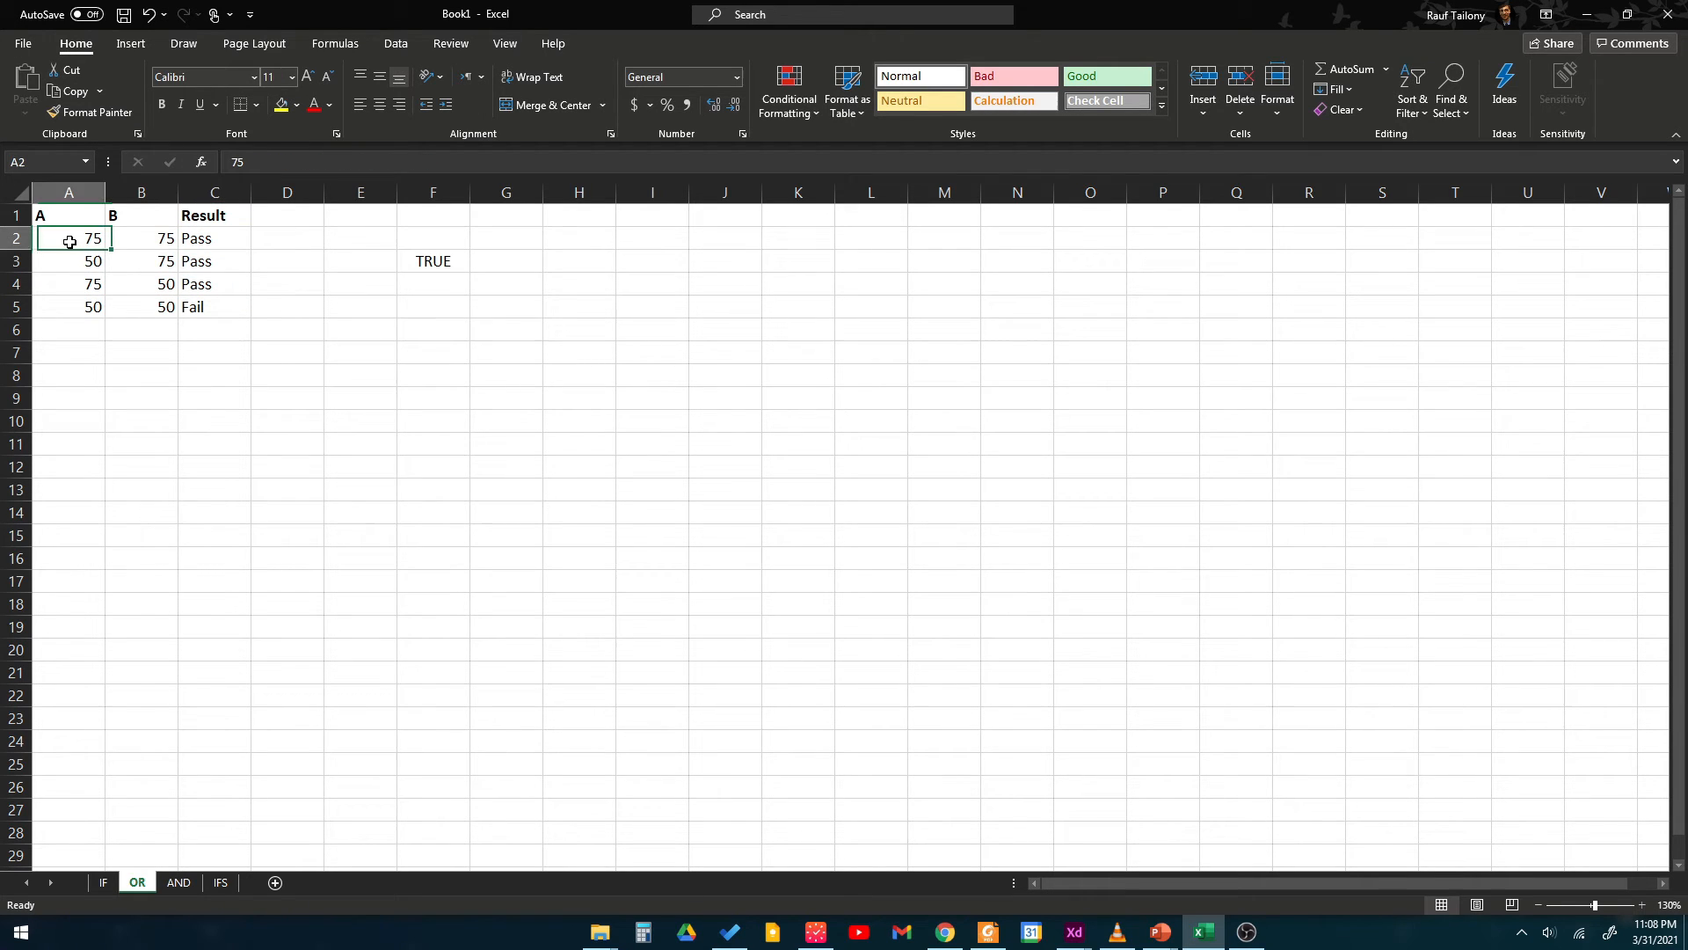
left_click(143, 242)
left_click(214, 262)
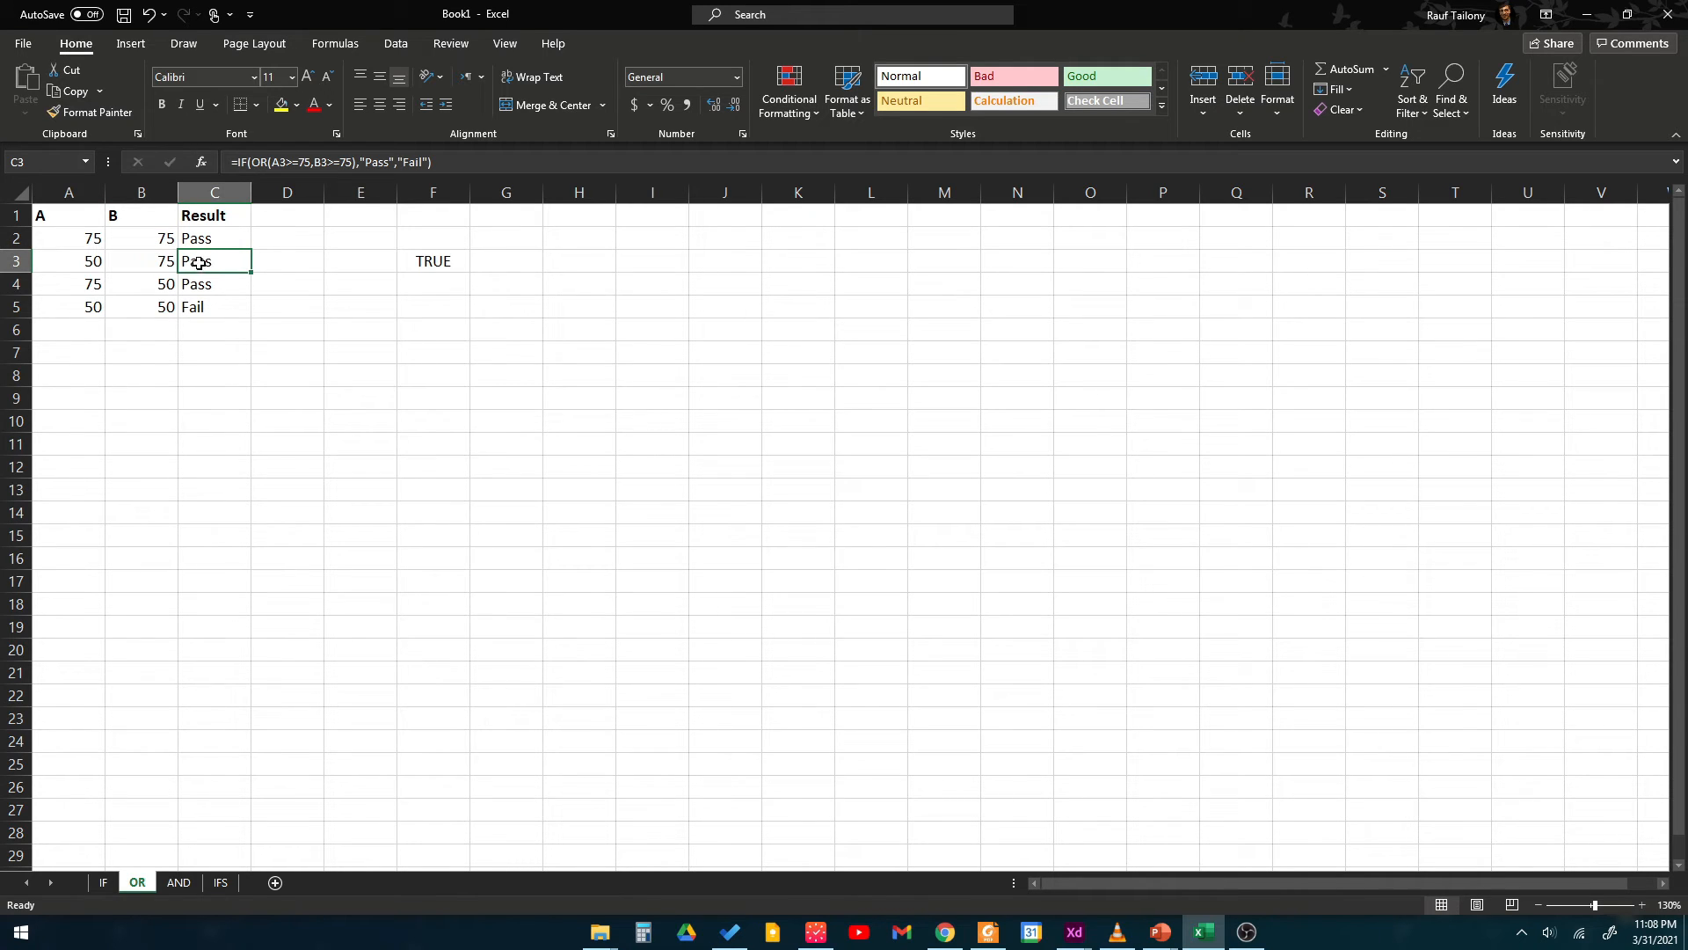
left_click(151, 268)
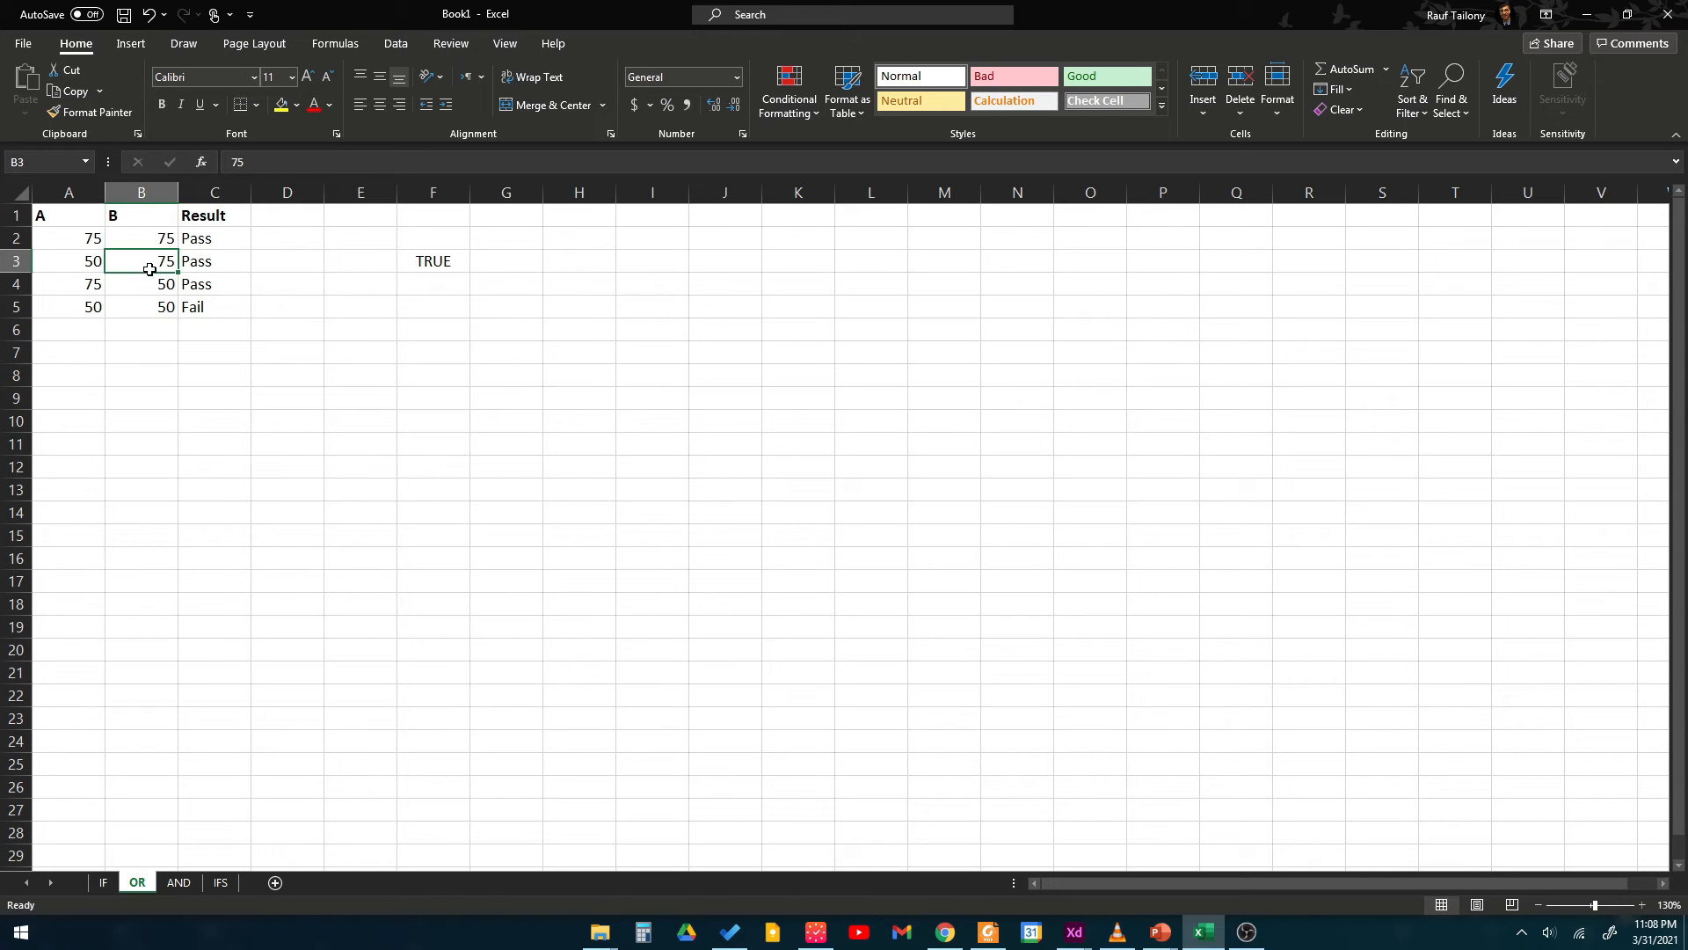
left_click(95, 267)
left_click(214, 266)
left_click(277, 165)
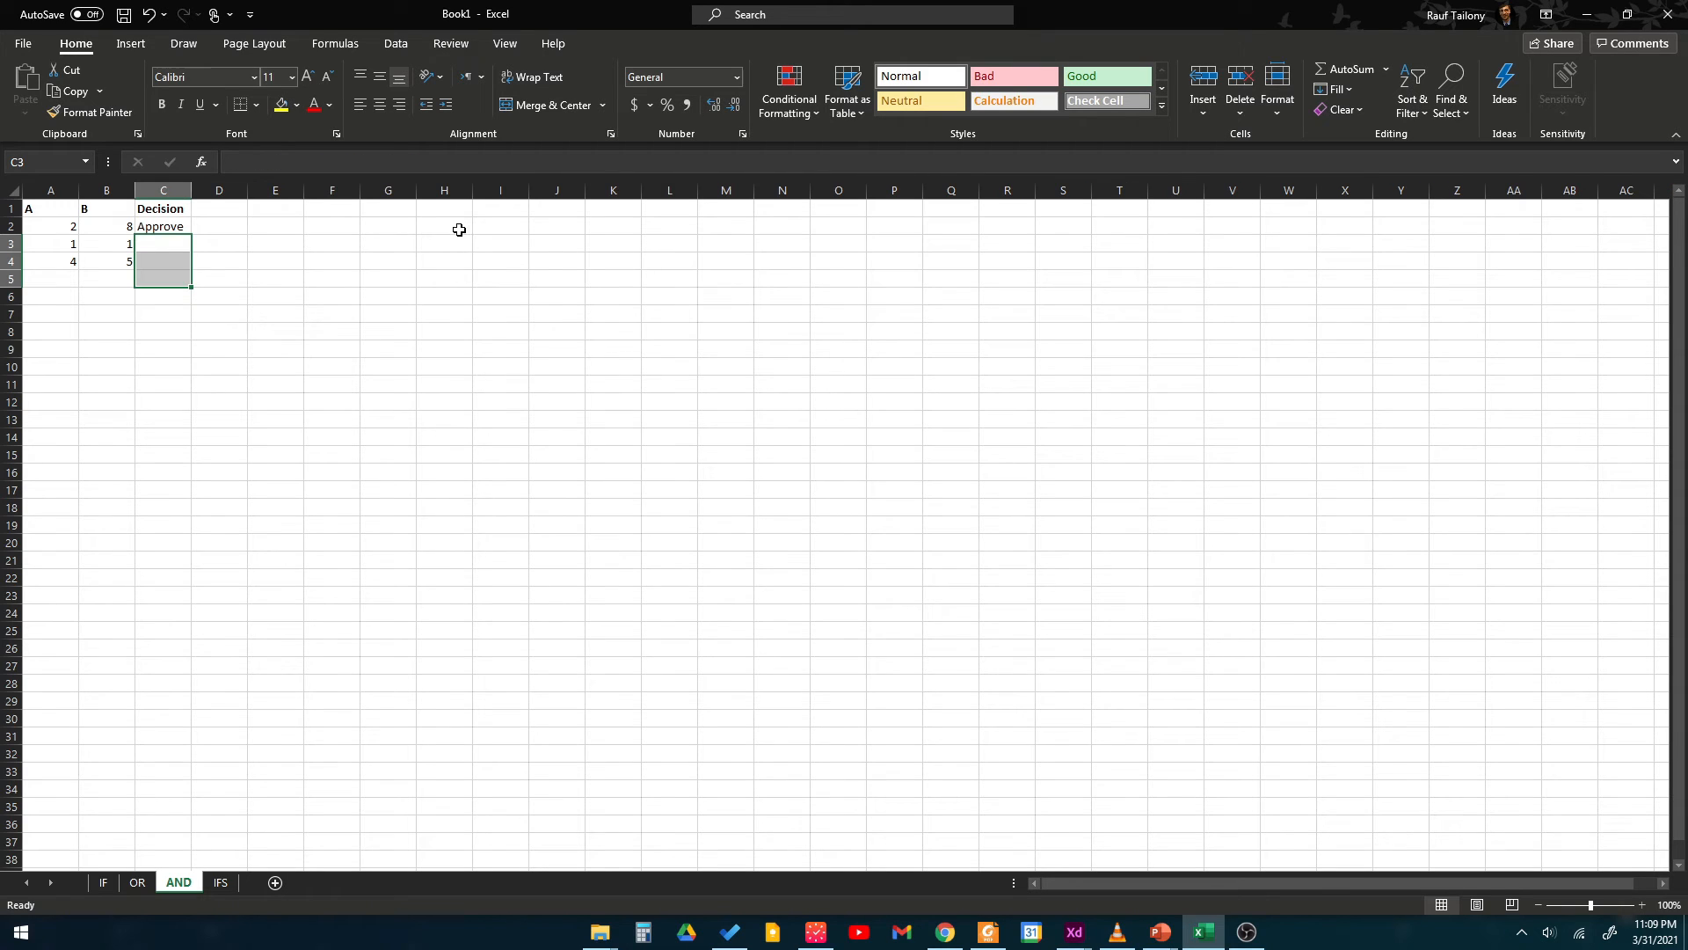
Enter =AND(A2=3,A3=5) in H3 of the AND sheet, adding extra commas to explore further arguments and removing them before closing the formula.
left_click(447, 243)
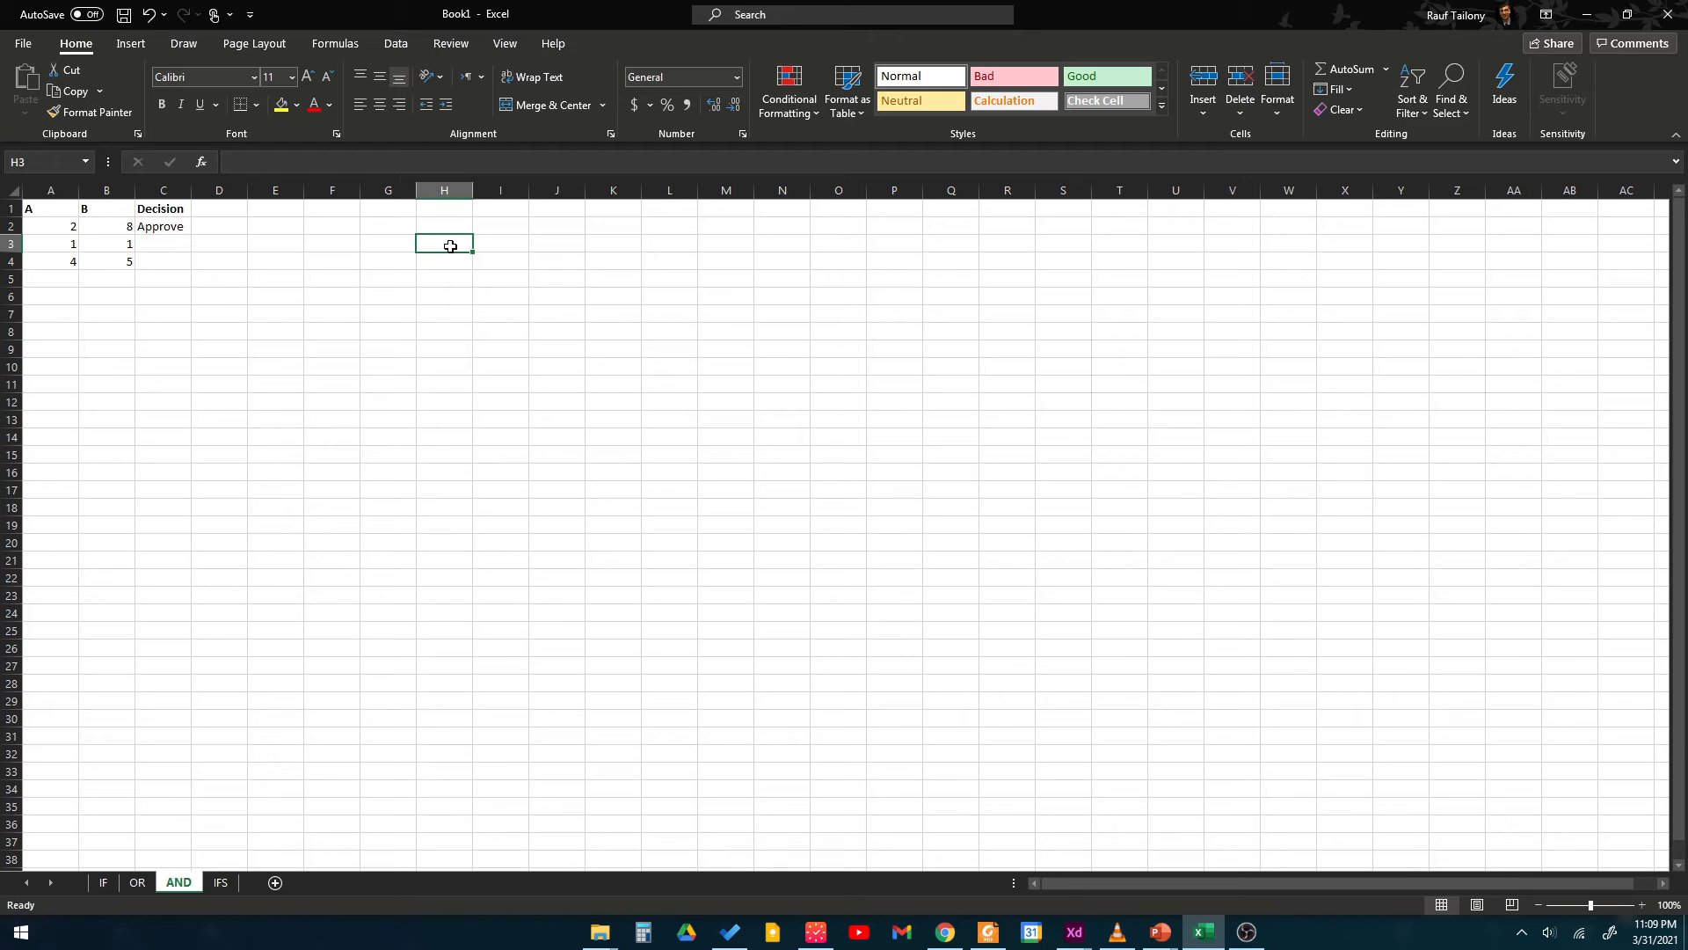
type("=AND")
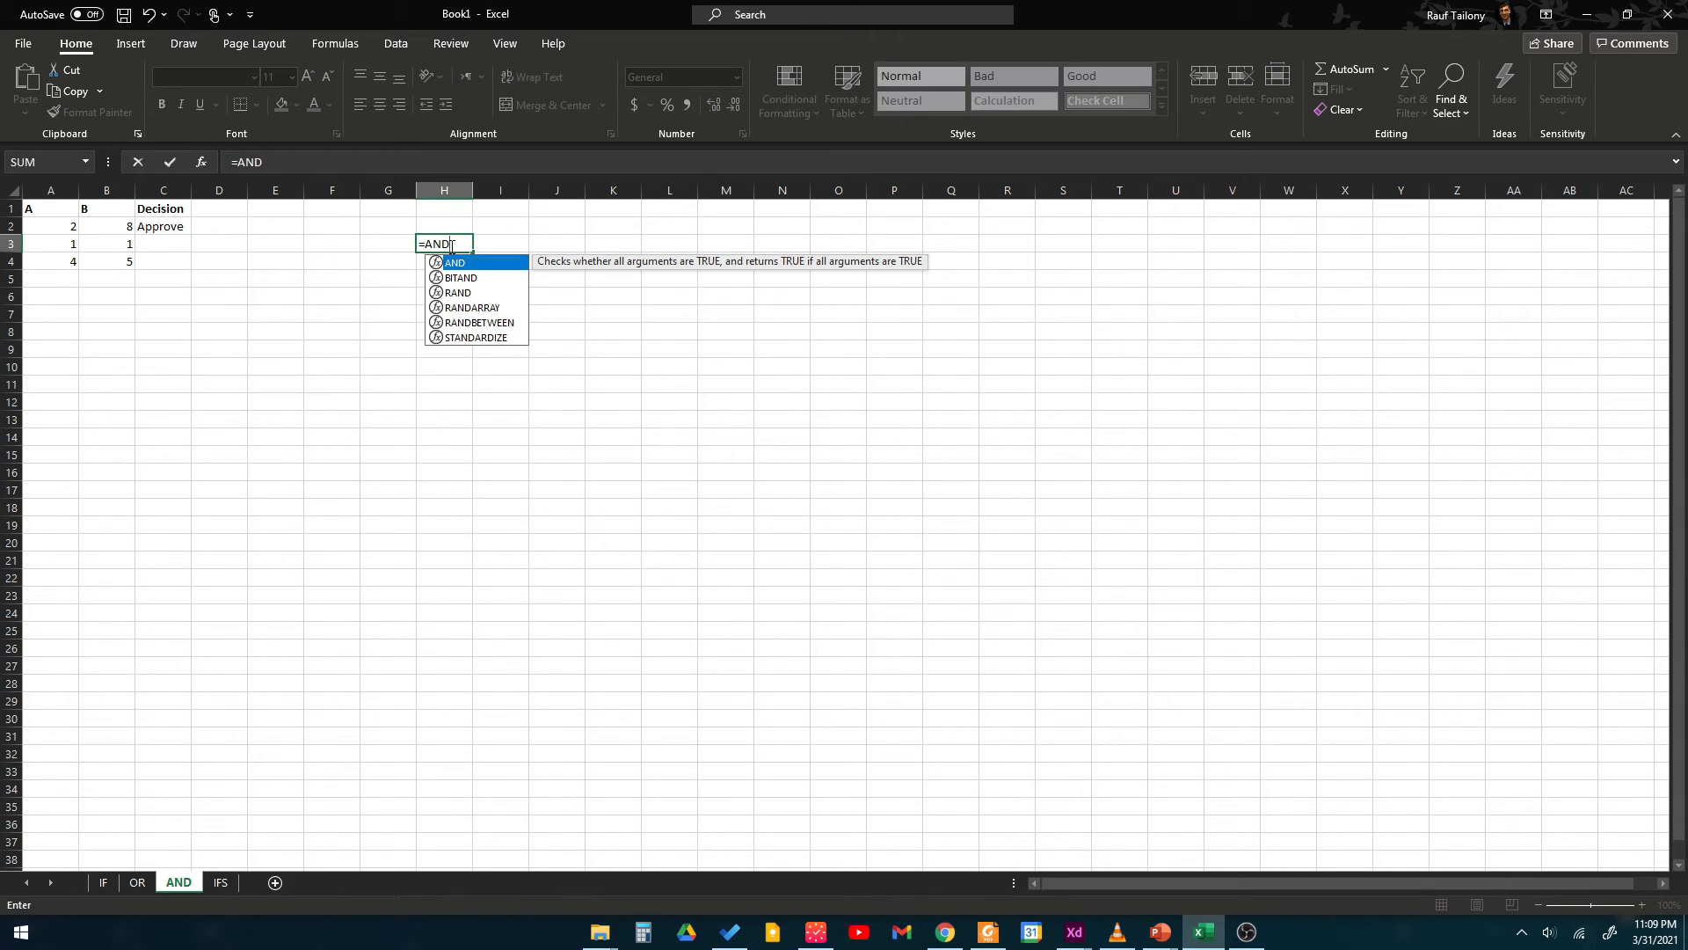
type("(")
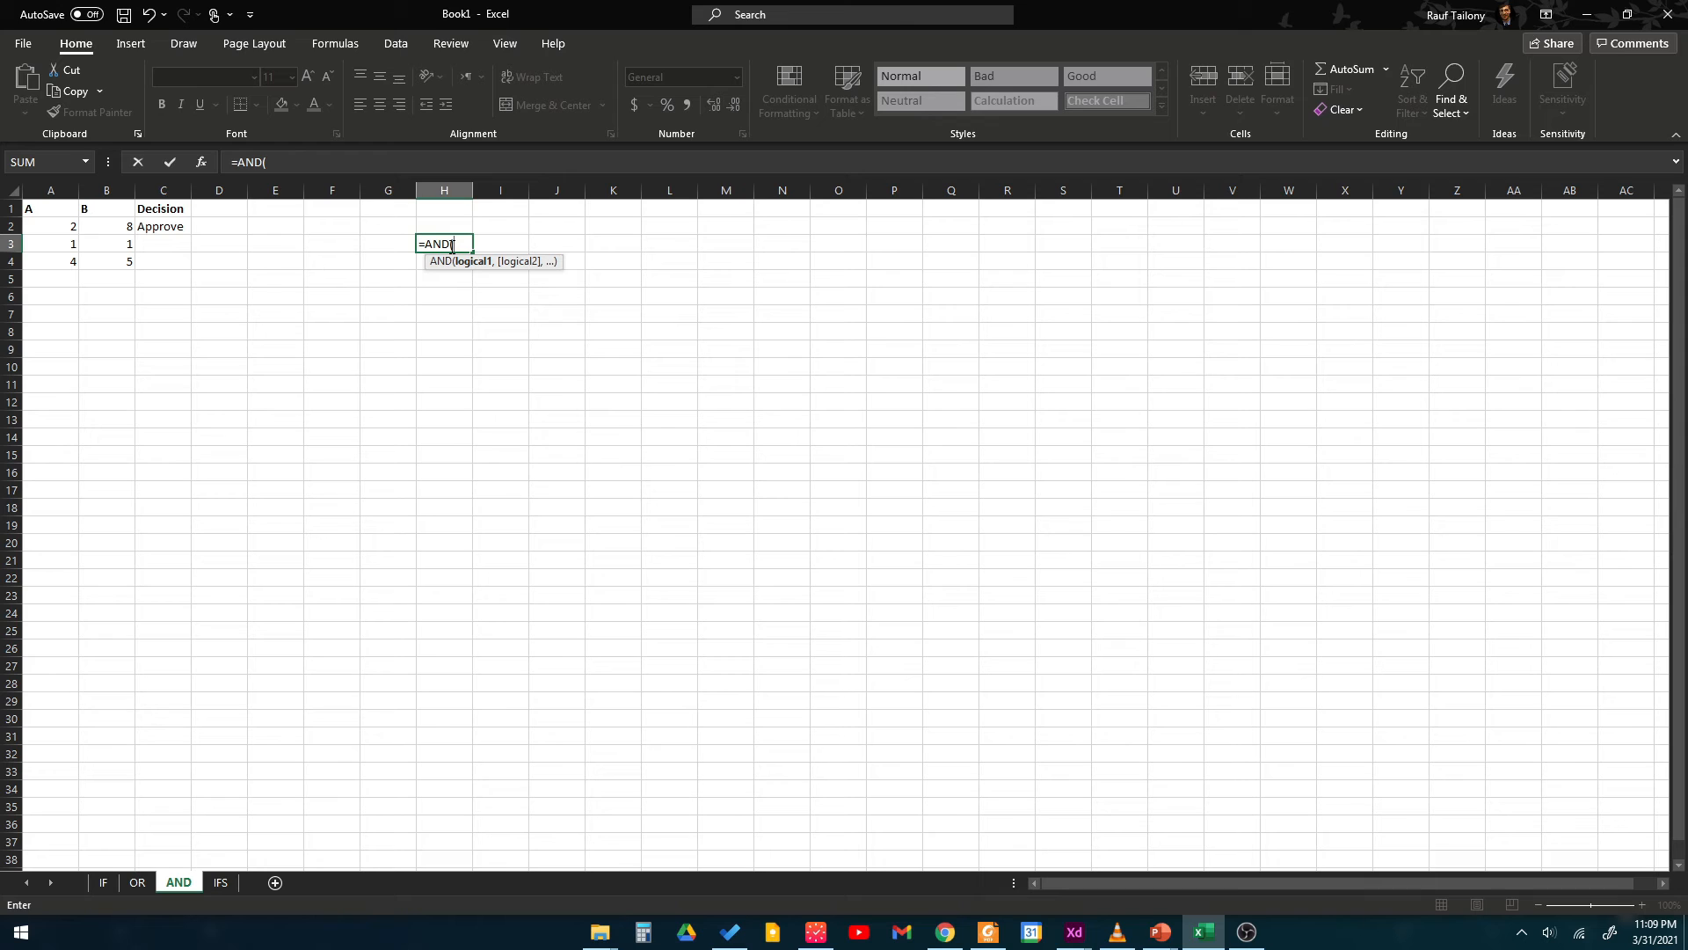
type("A2=3")
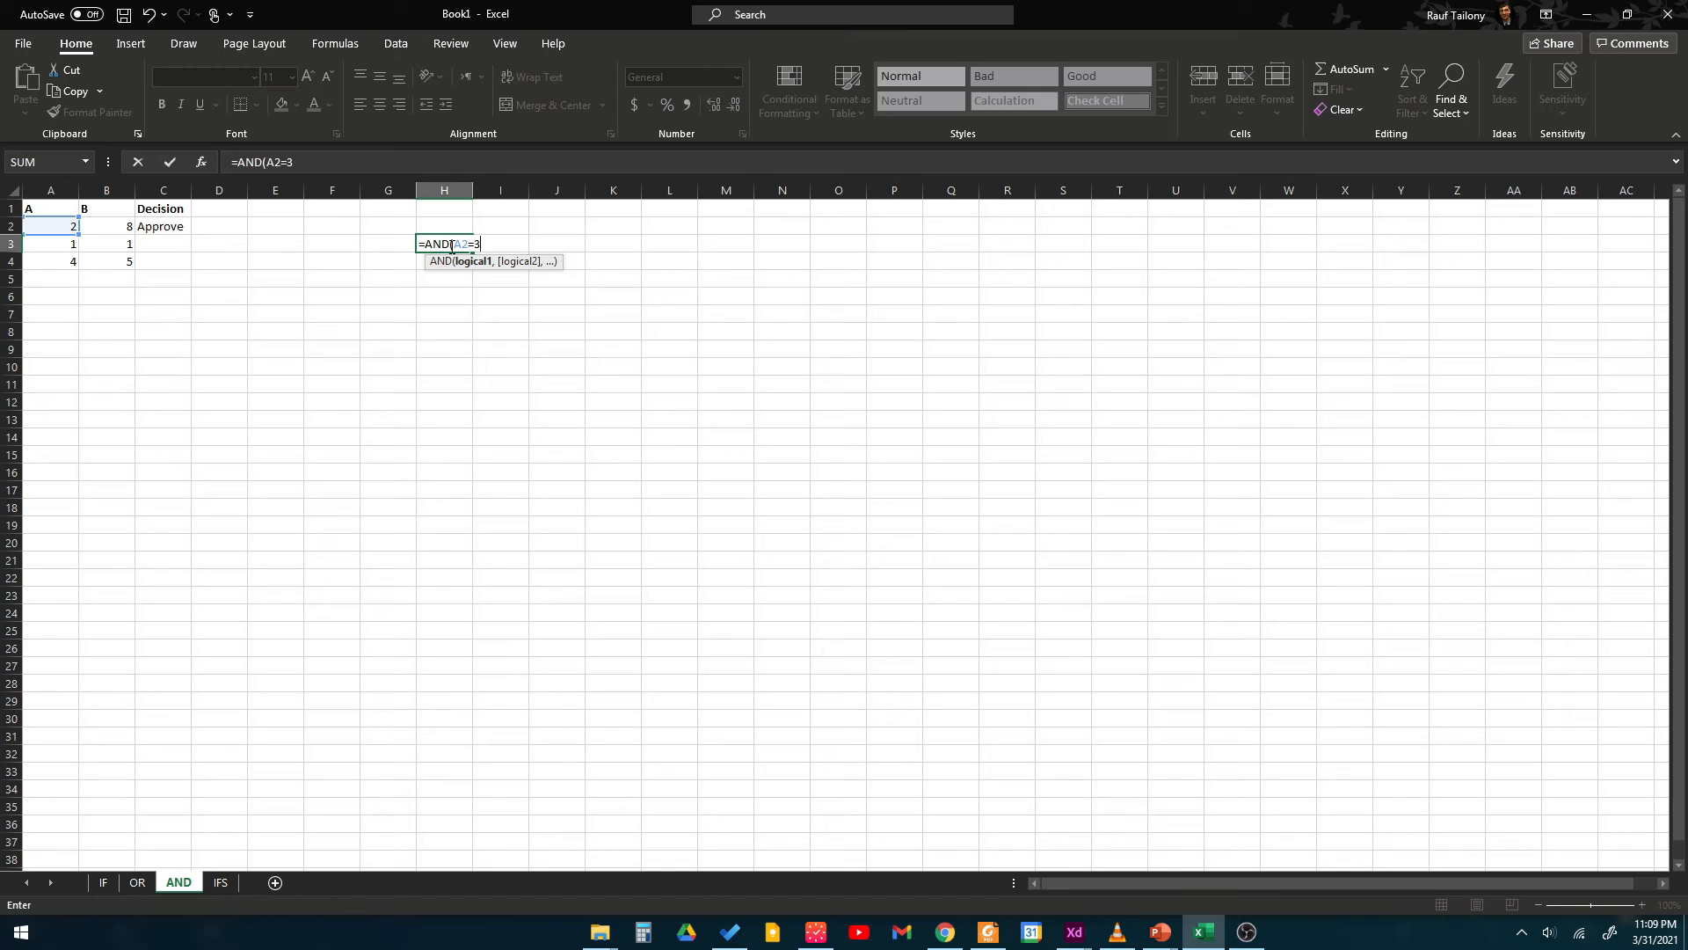
type(",A3")
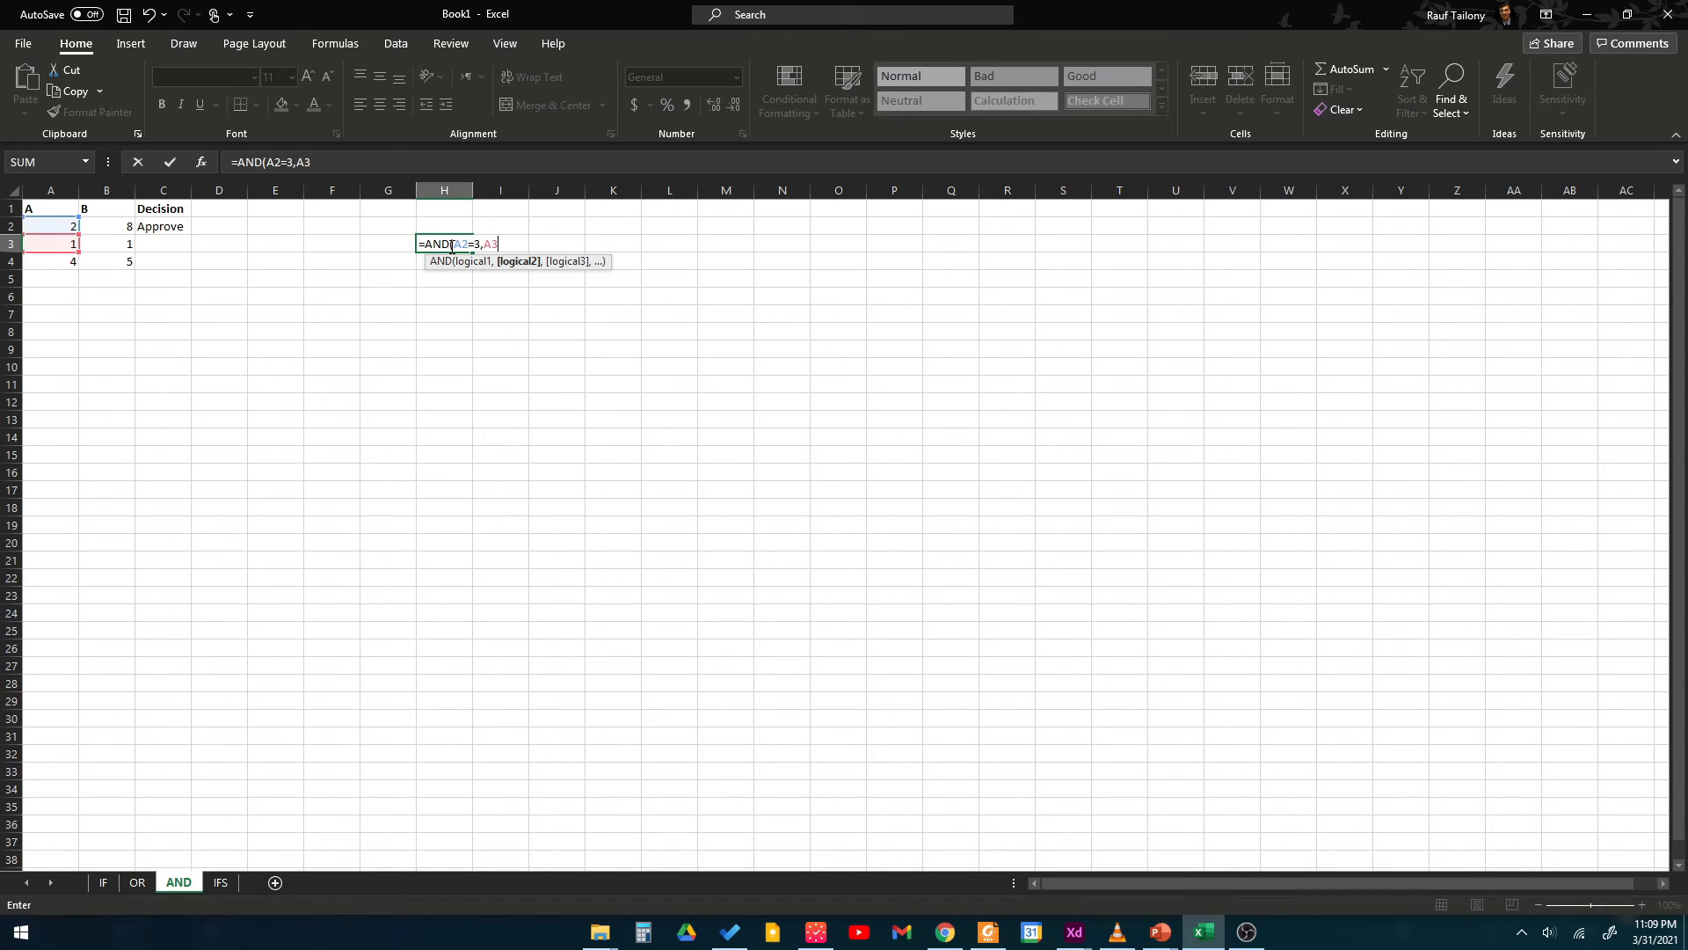
type("=5,,,,,,")
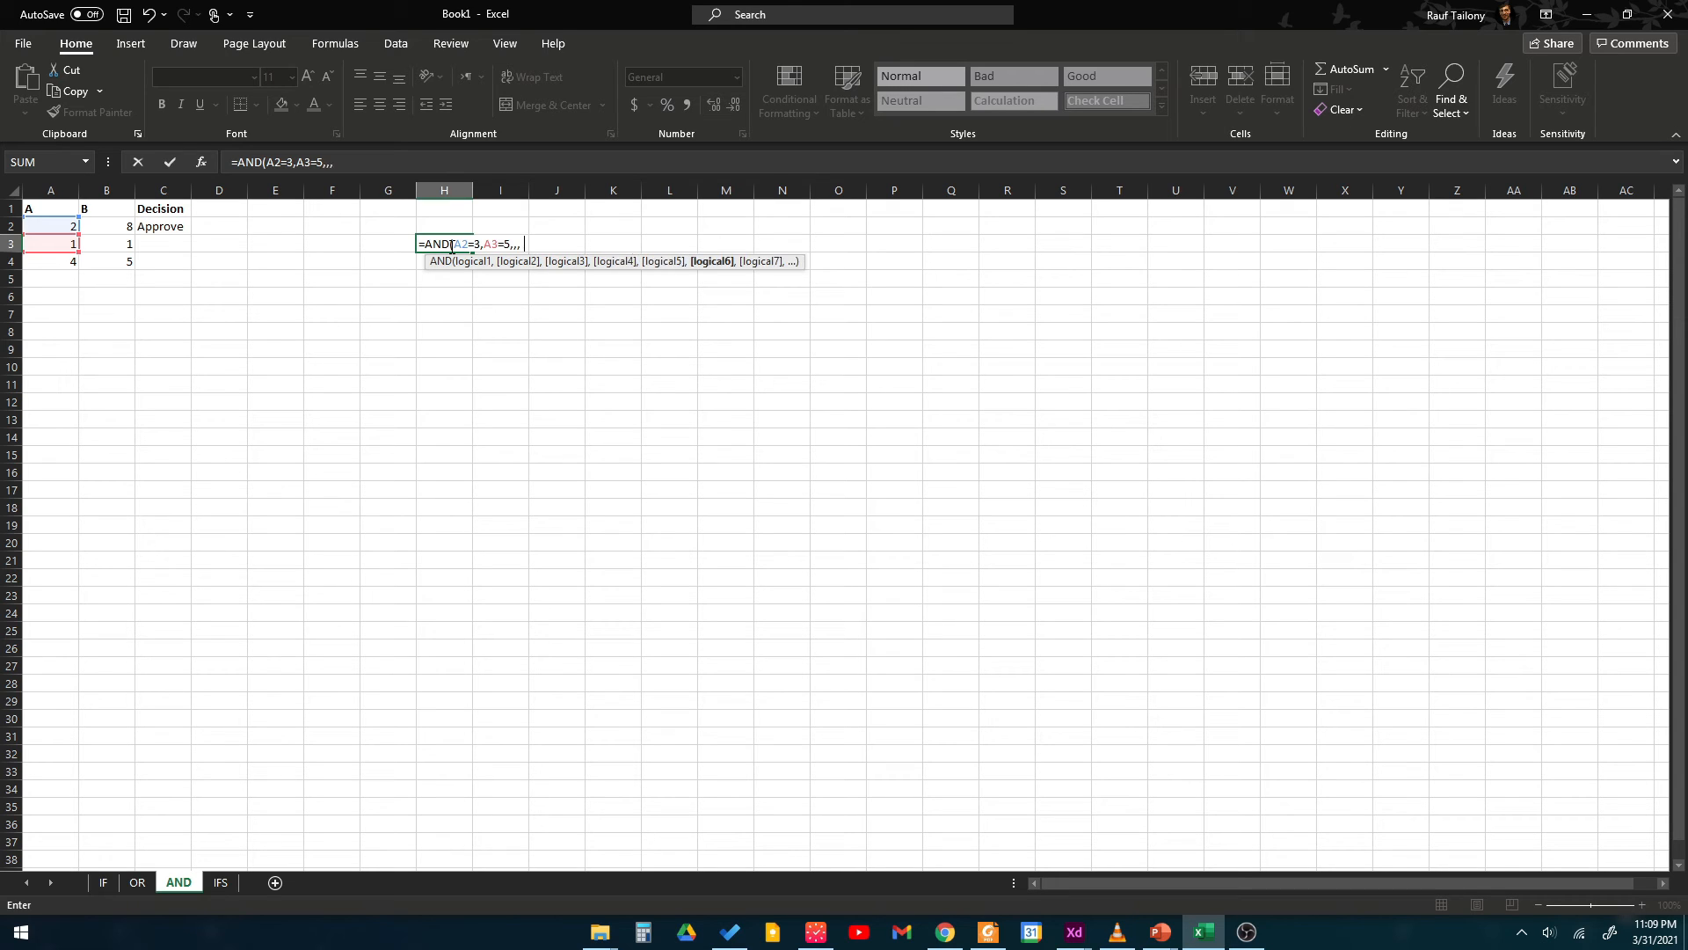
key("BackSpace")
key("BackSpace")
key("BackSpace")
key("BackSpace")
key("BackSpace")
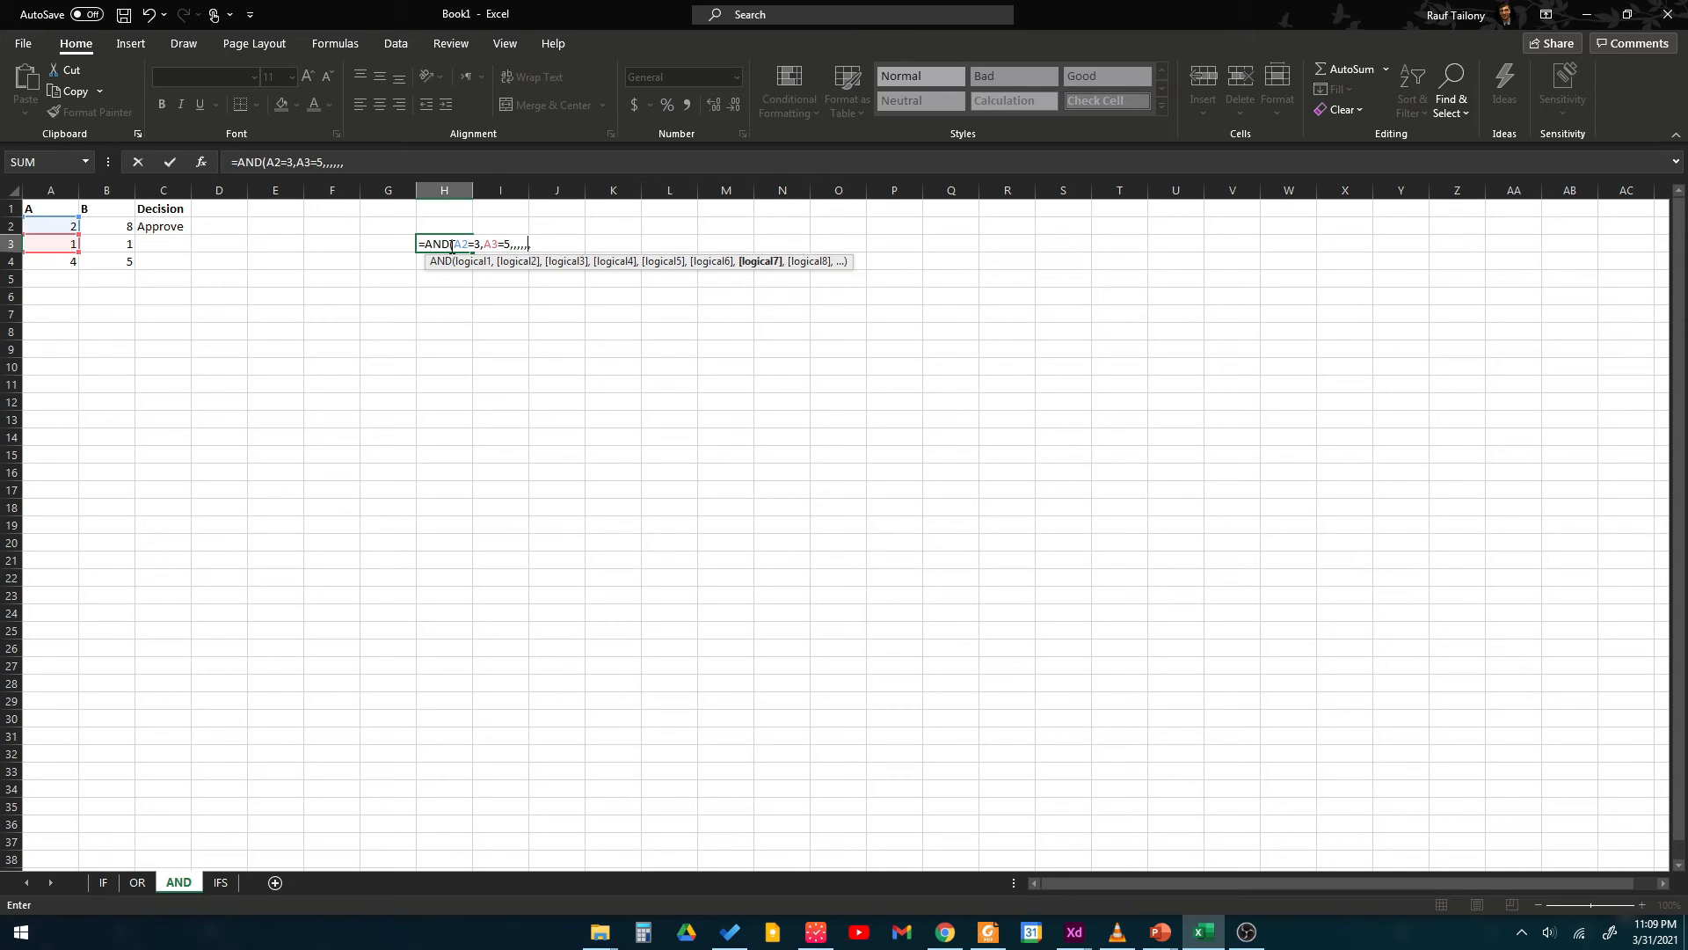
key("BackSpace")
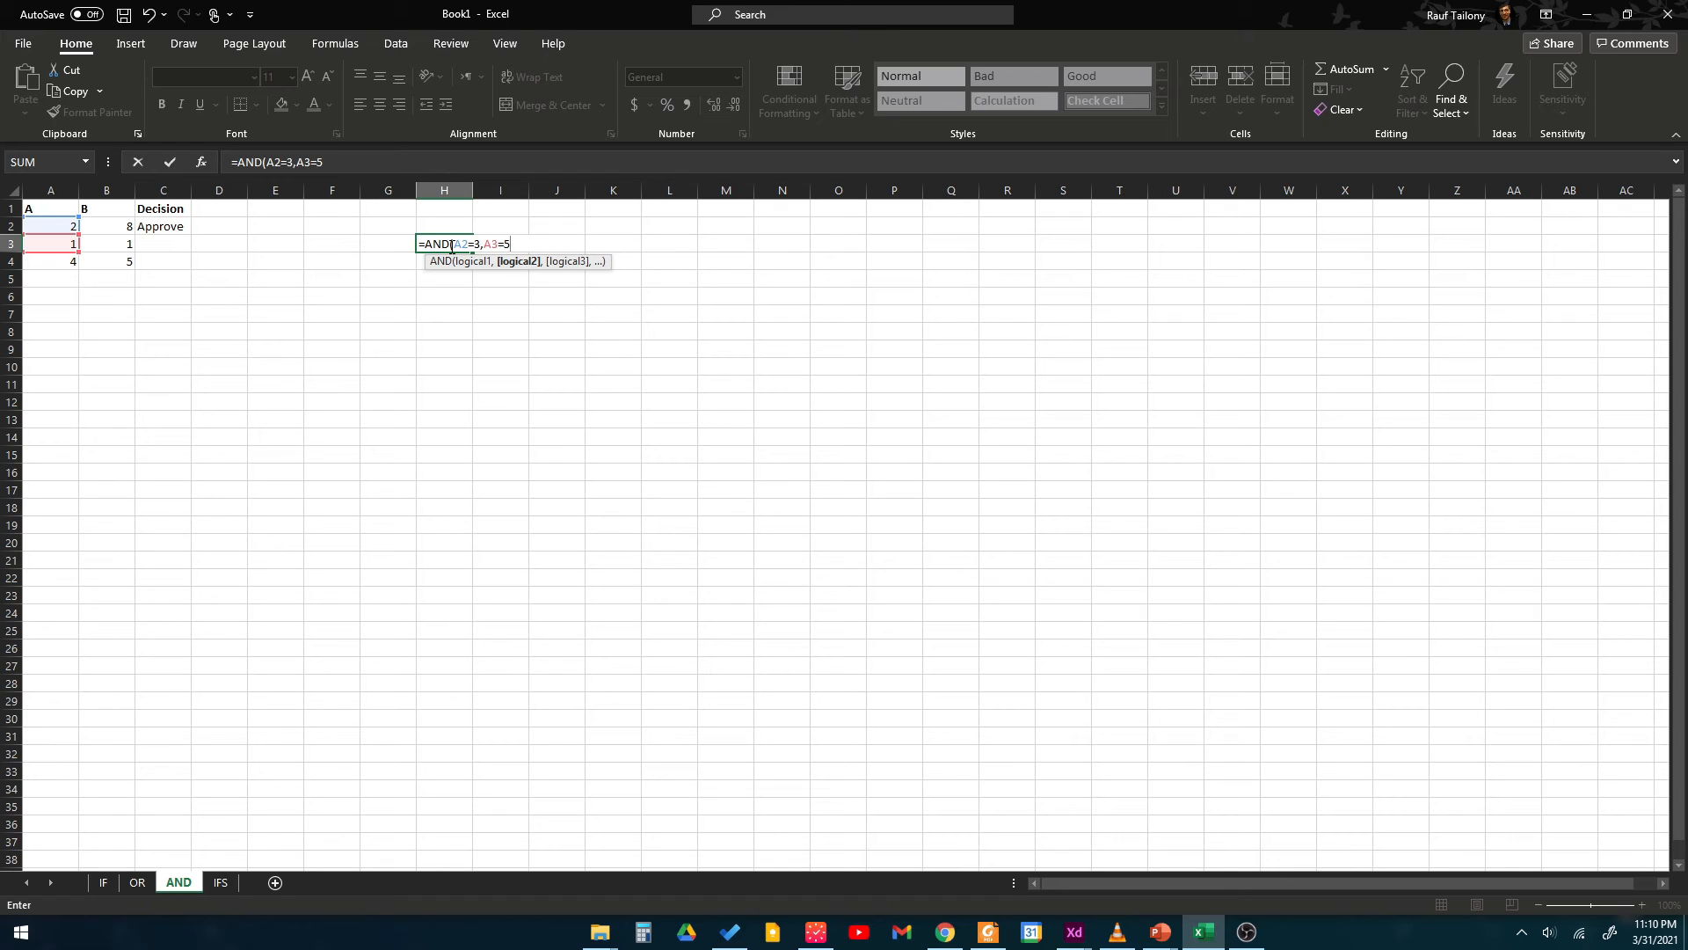
type(")")
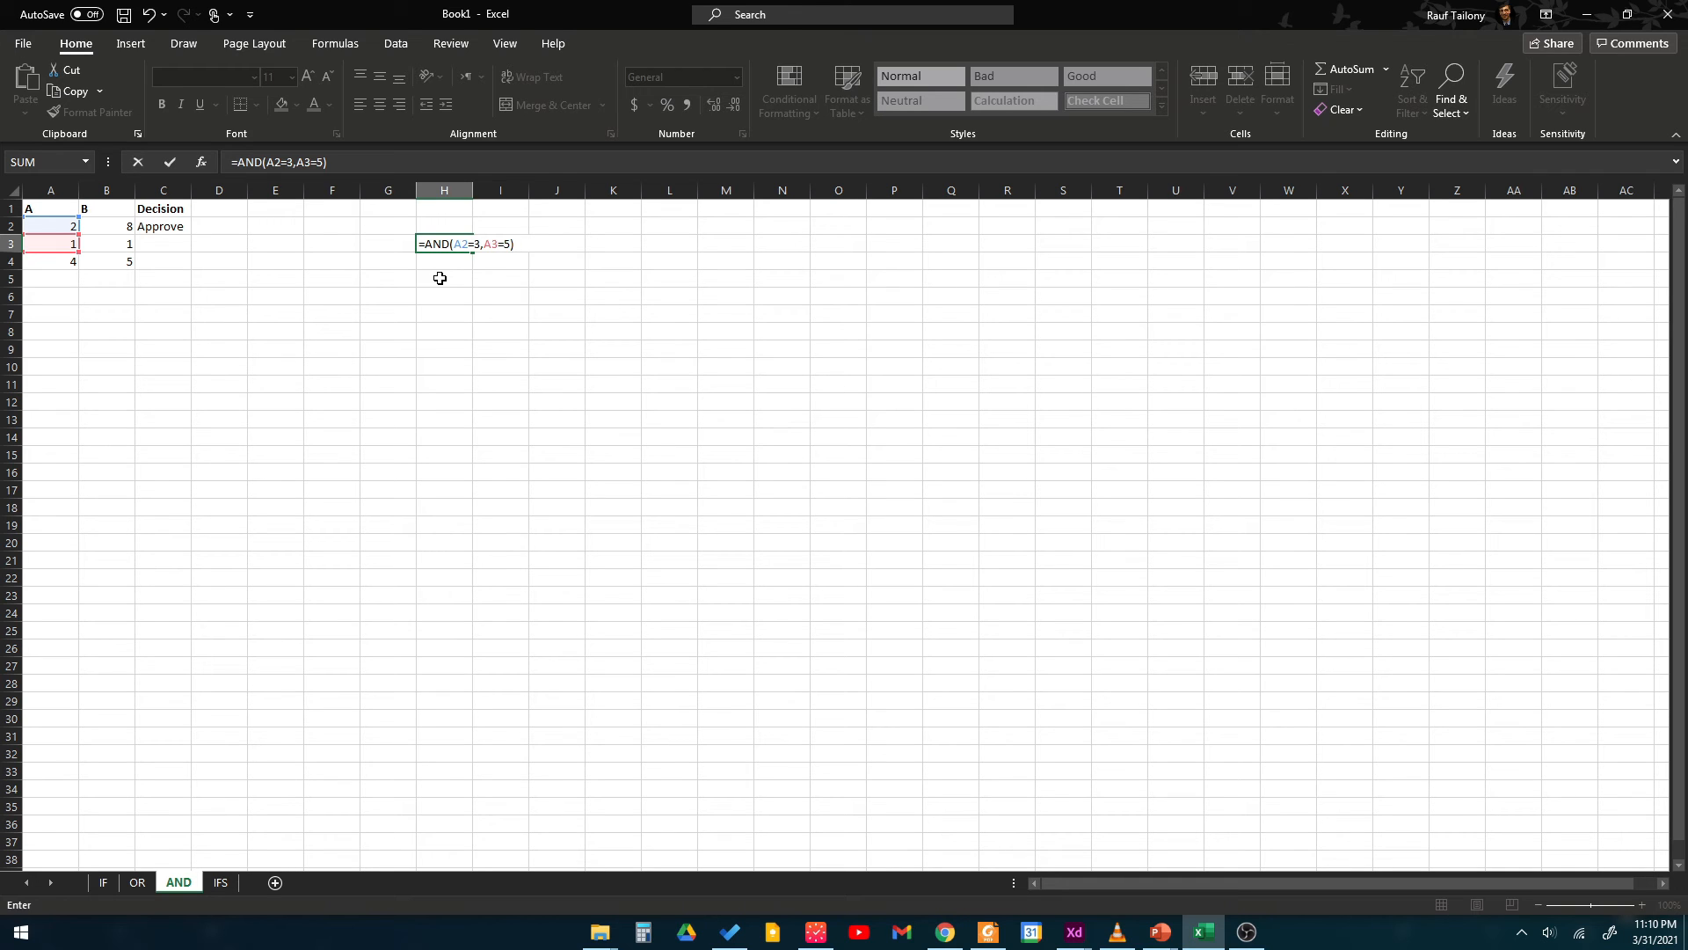
left_click(439, 278)
Examine the A, B and Decision columns, comparing the input values in A2 and B2.
left_click_drag(52, 210, 52, 266)
left_click_drag(118, 211, 110, 265)
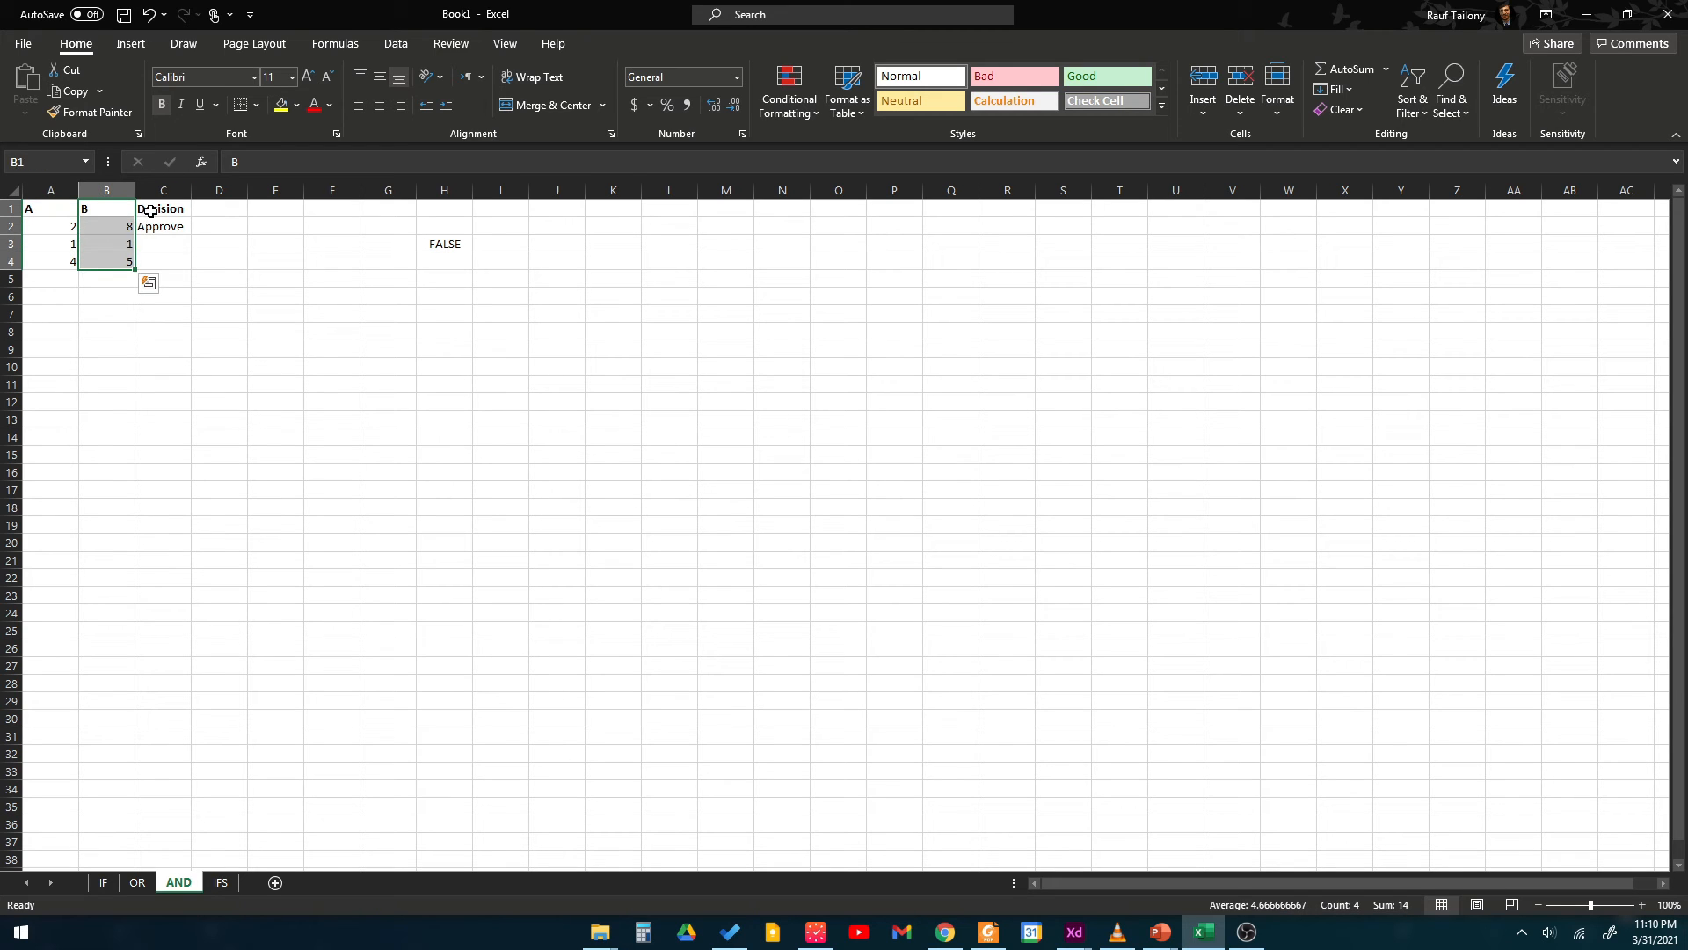
left_click(150, 213)
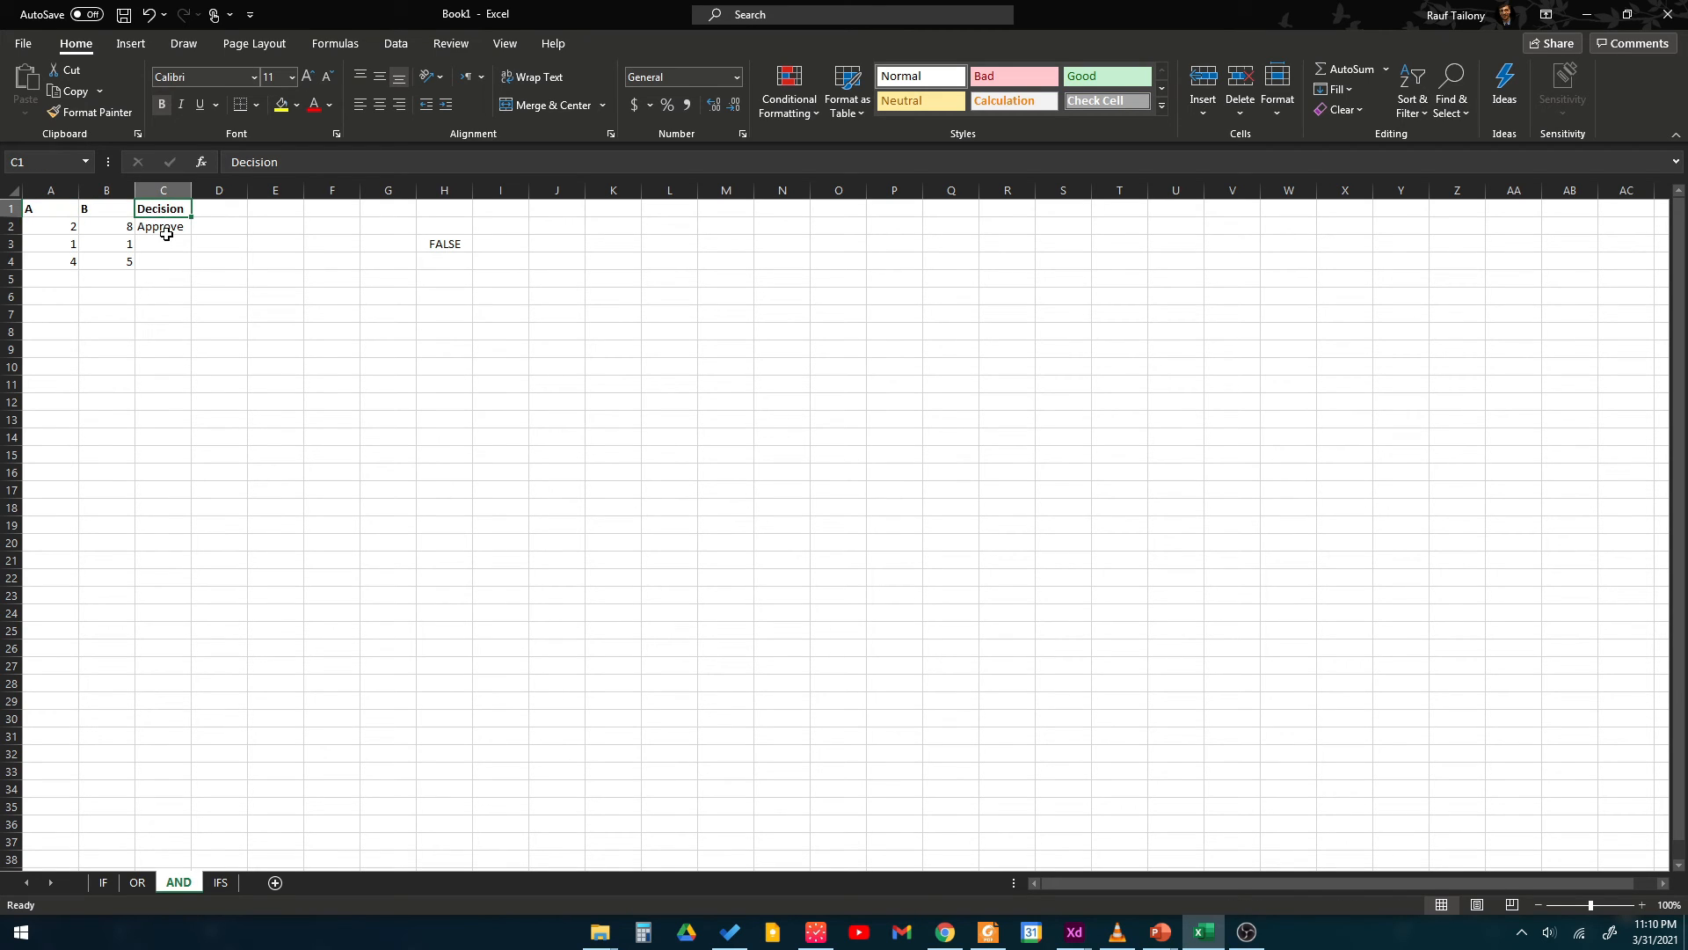
left_click(42, 225)
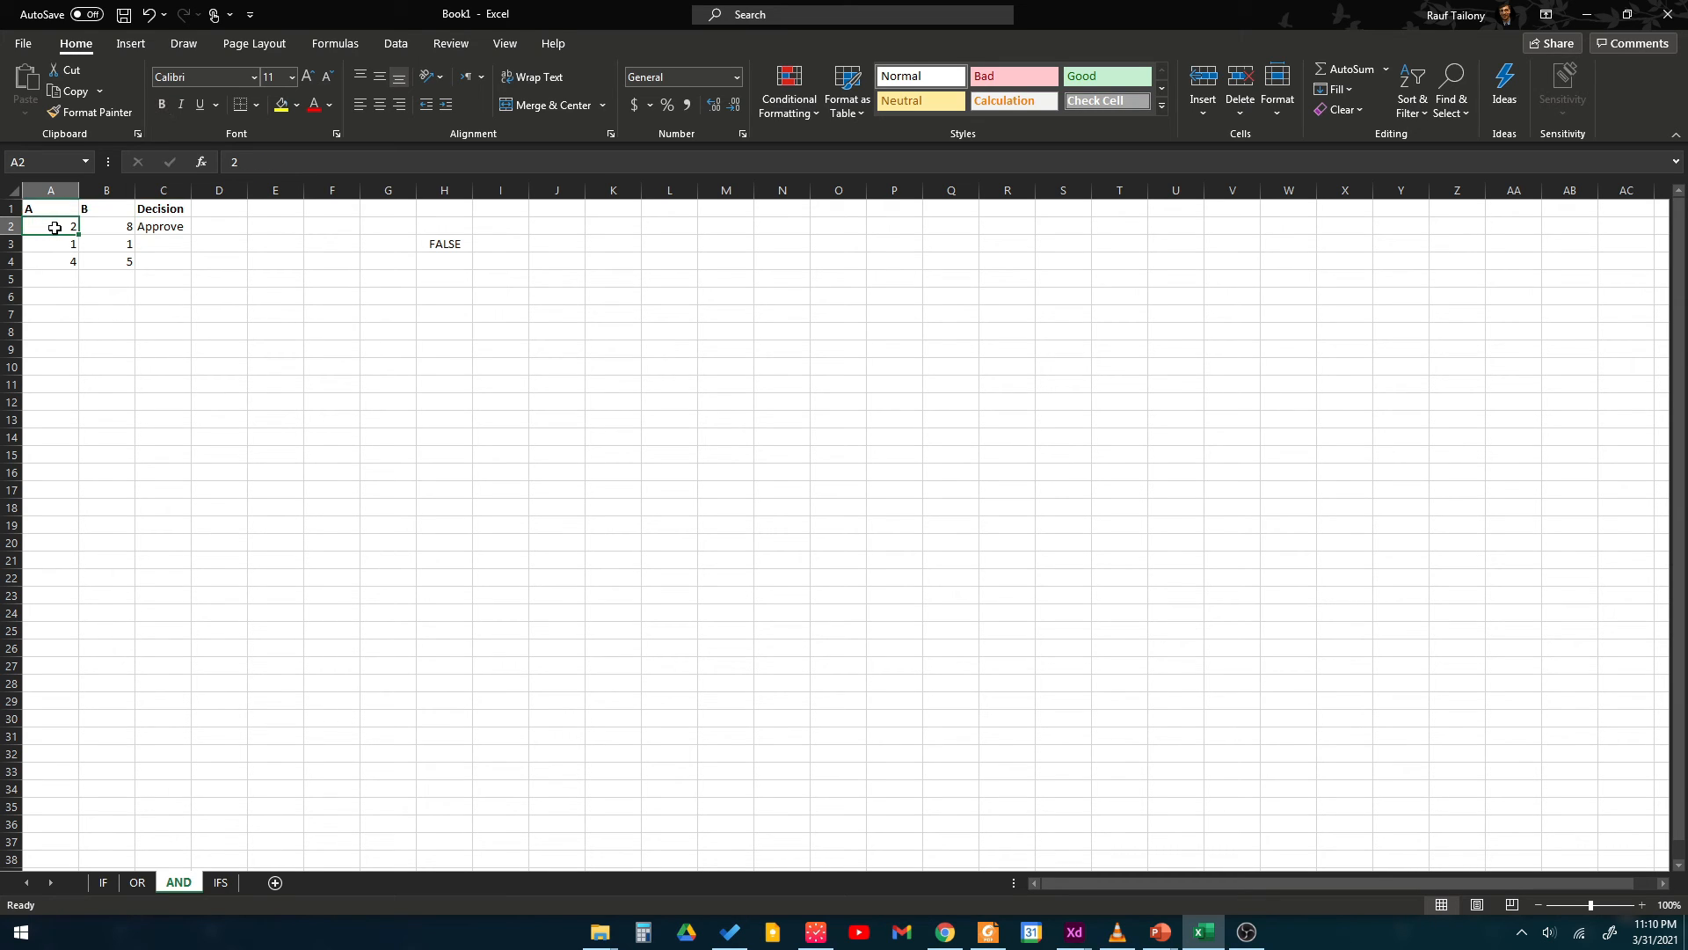
left_click(95, 230)
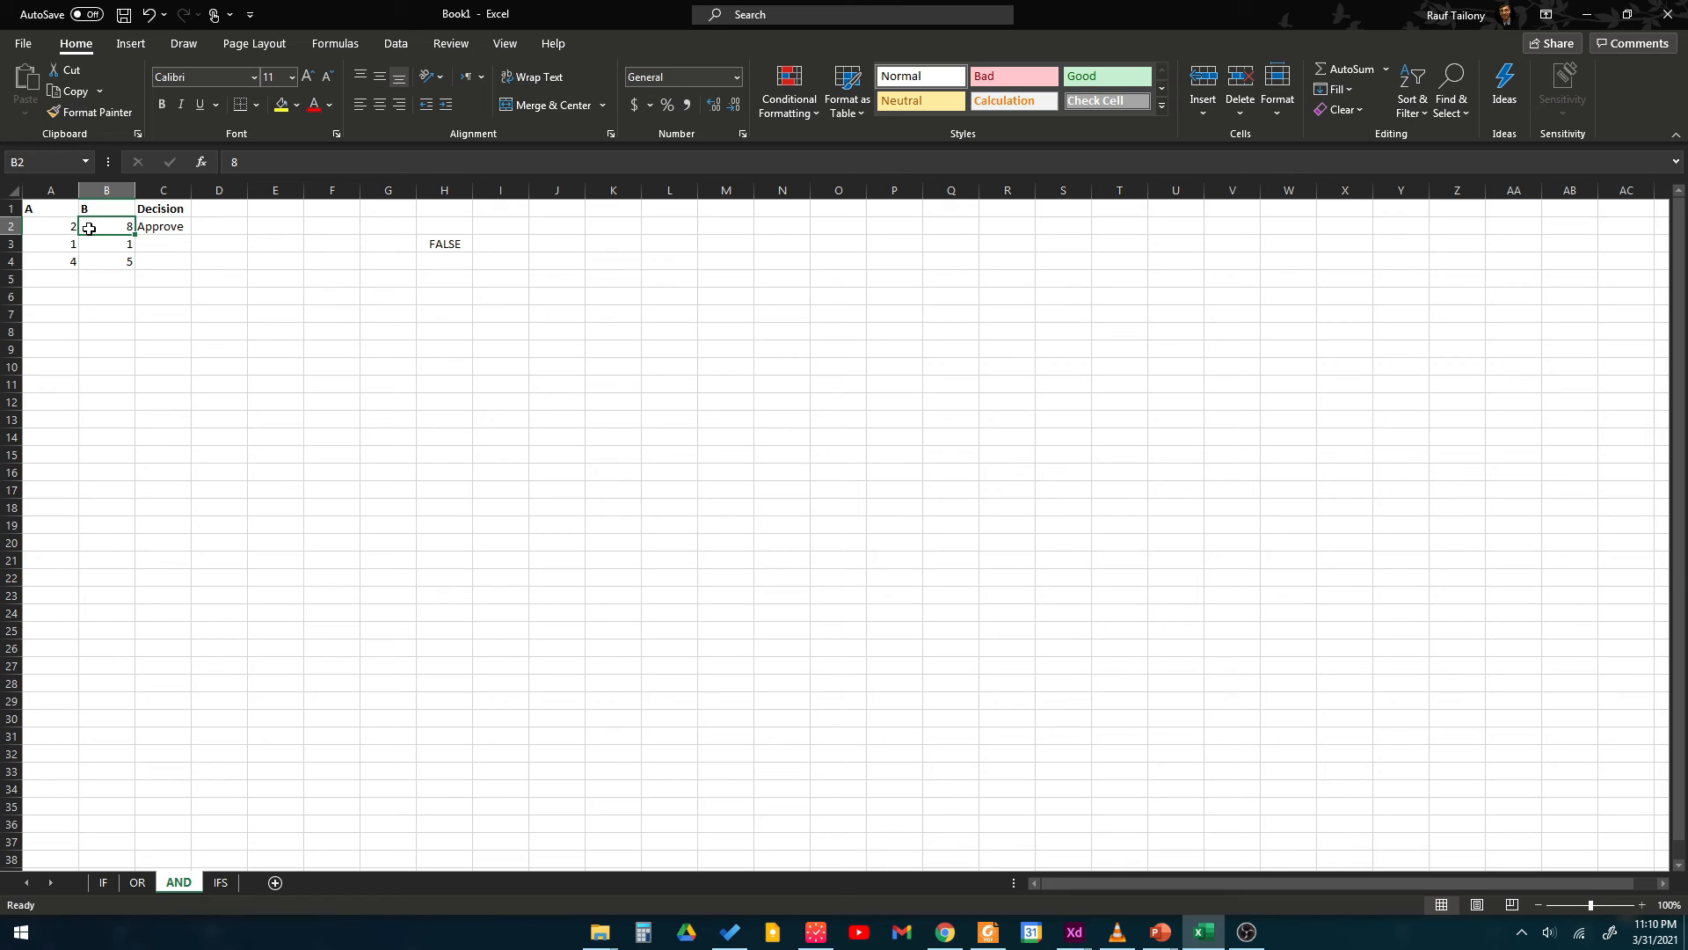
left_click(53, 226)
left_click(102, 231)
left_click(46, 226)
left_click(105, 226)
left_click(56, 225)
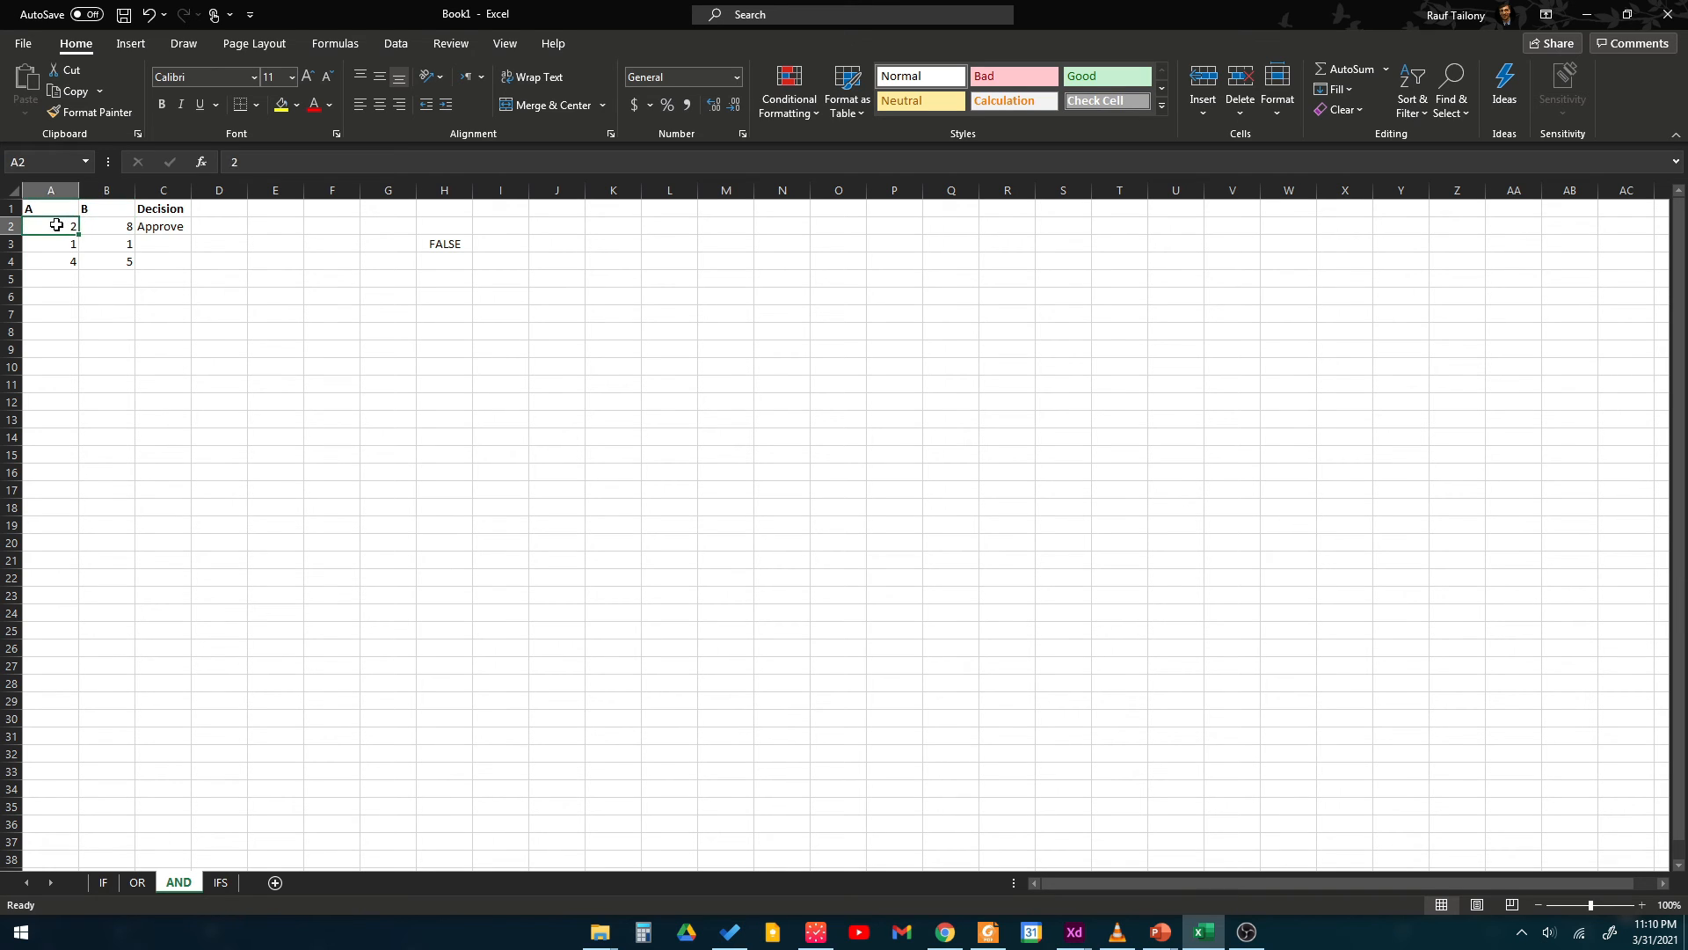
Inspect C2's IF formula part by part, covering its AND conditions and the "Approve" and "Deny" outcomes, and check it against A2 without changing it.
left_click(142, 228)
left_click(247, 162)
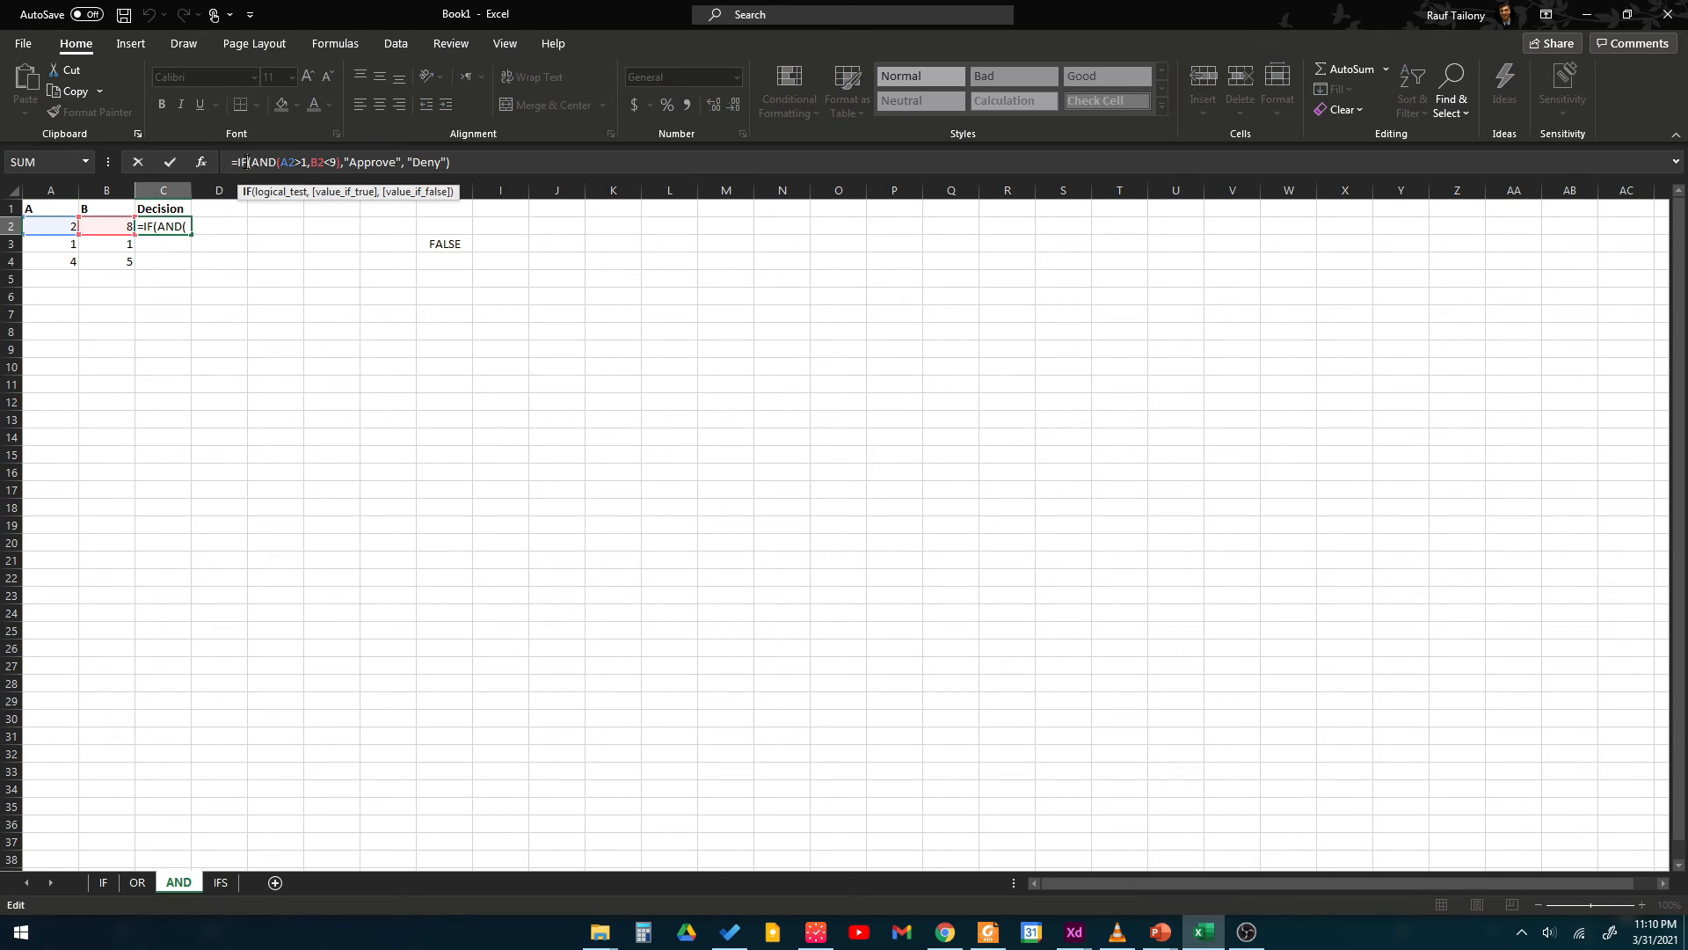
left_click(261, 162)
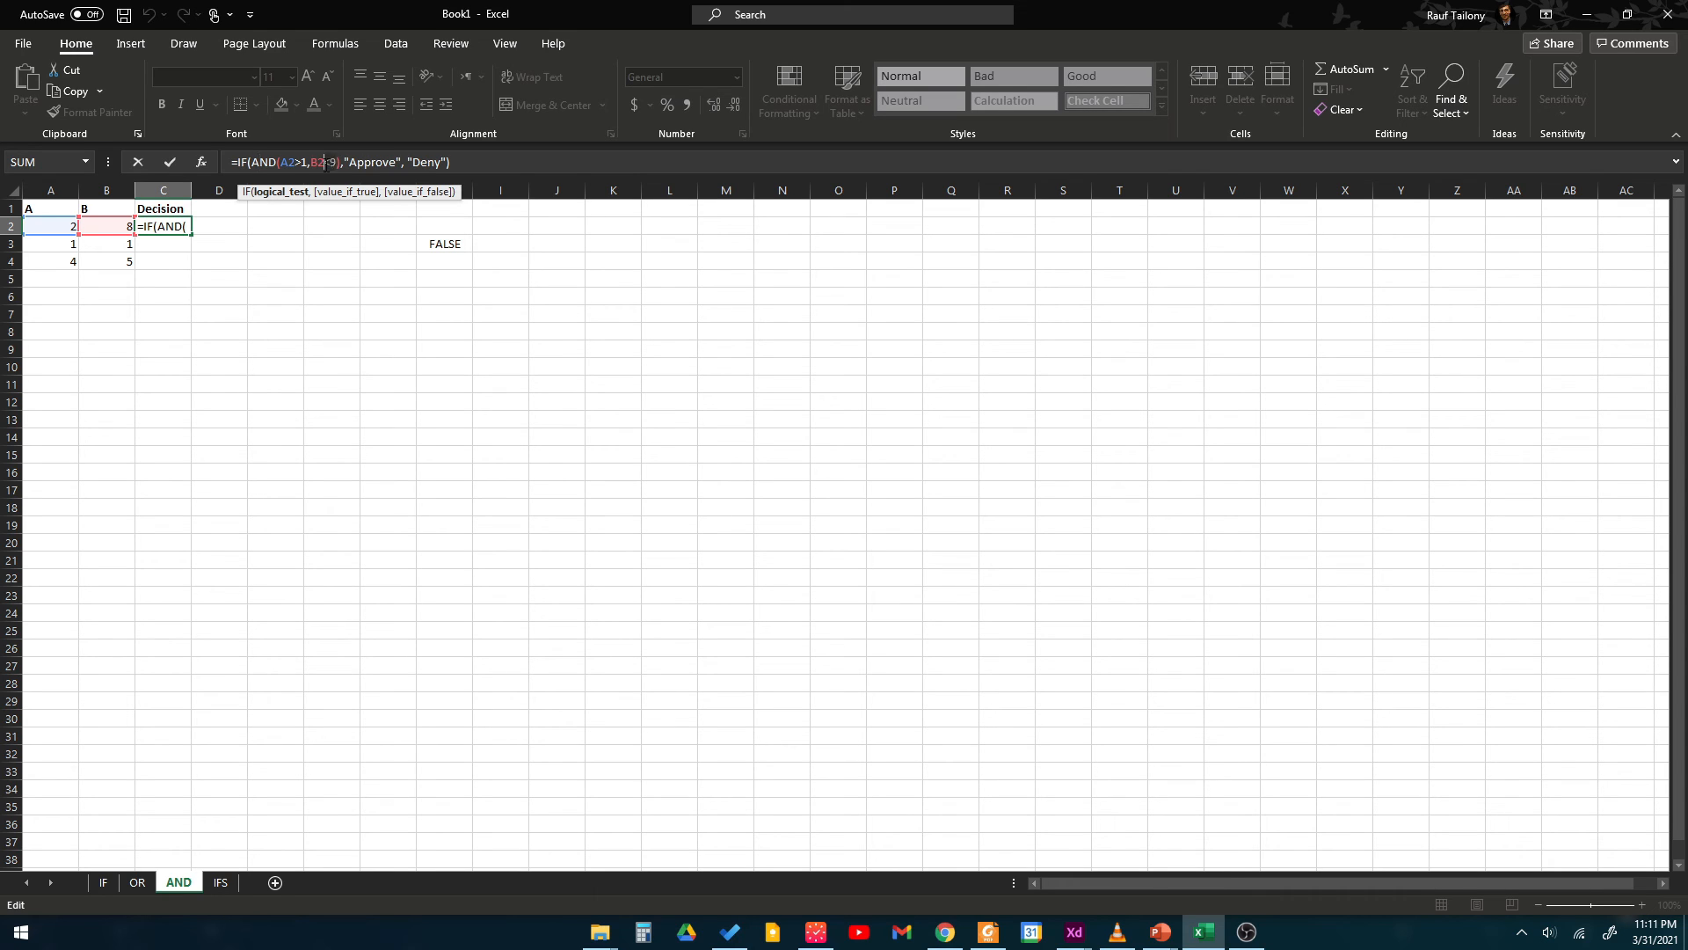
left_click(280, 164)
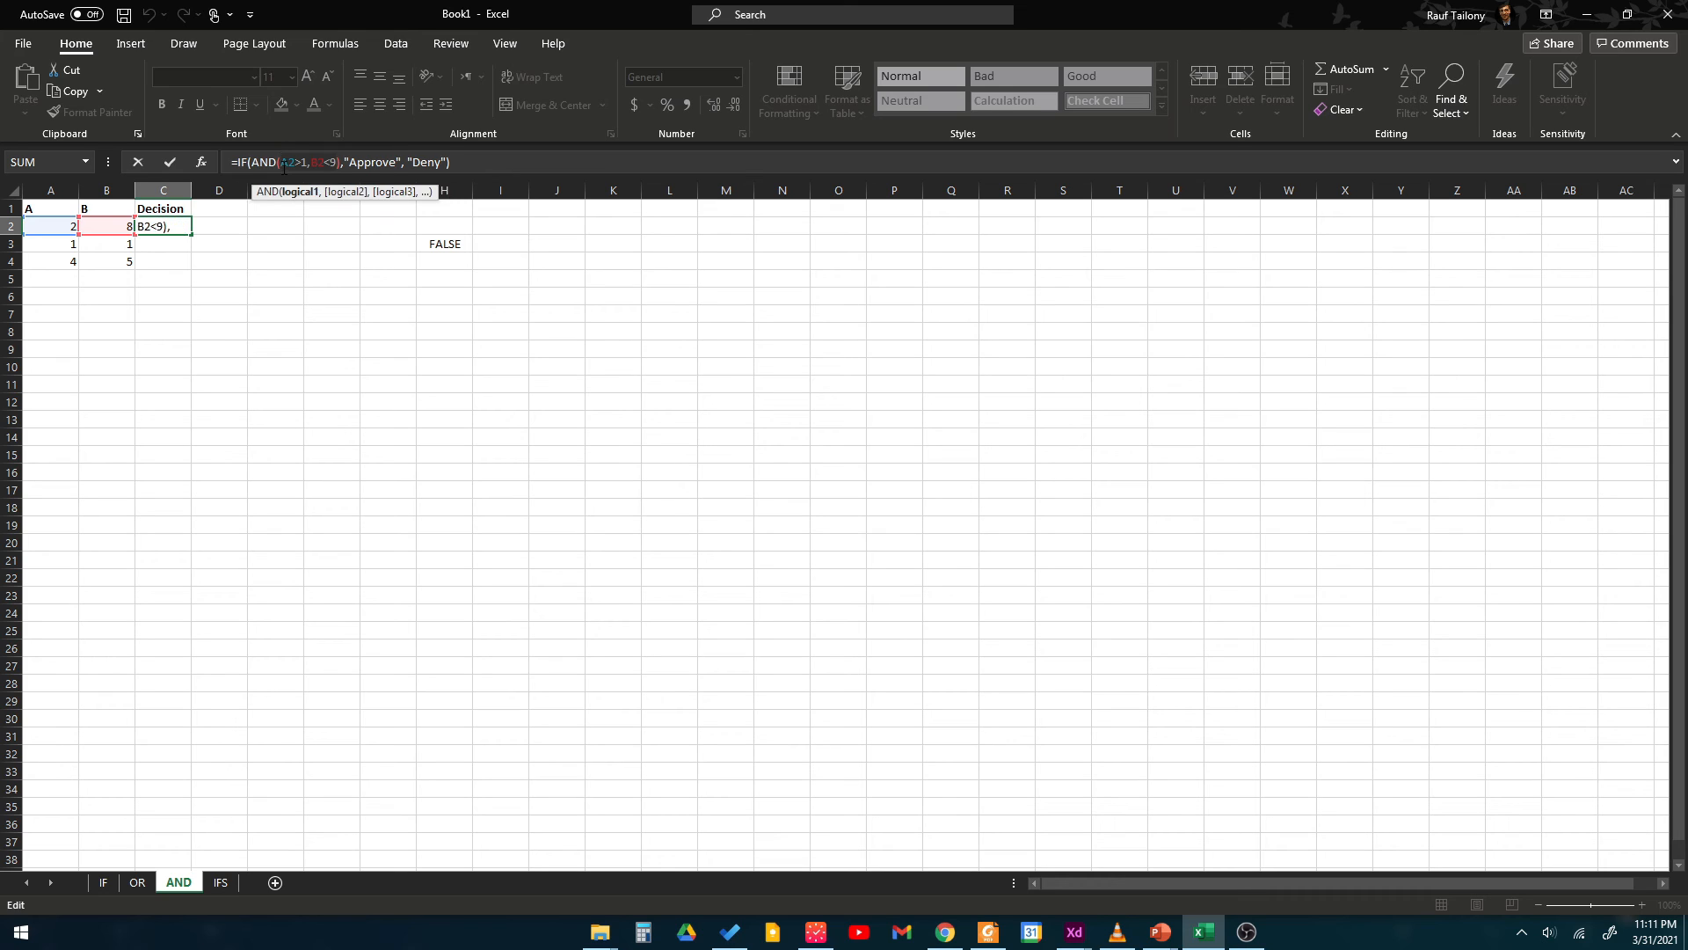
left_click(391, 162)
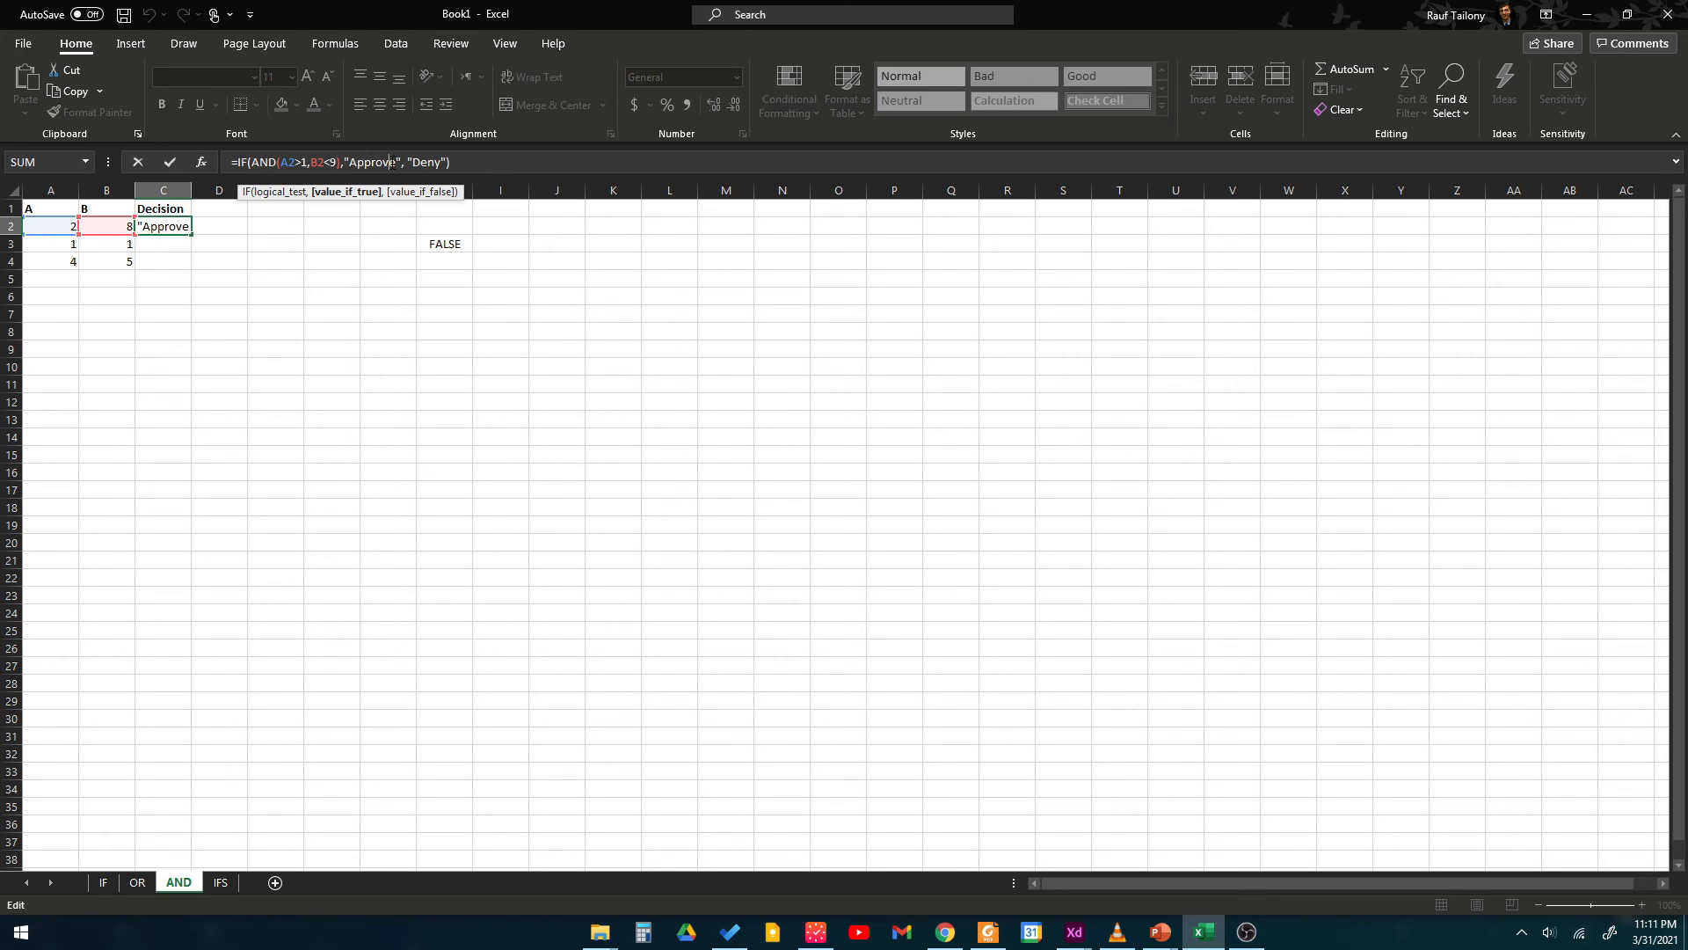
left_click(432, 162)
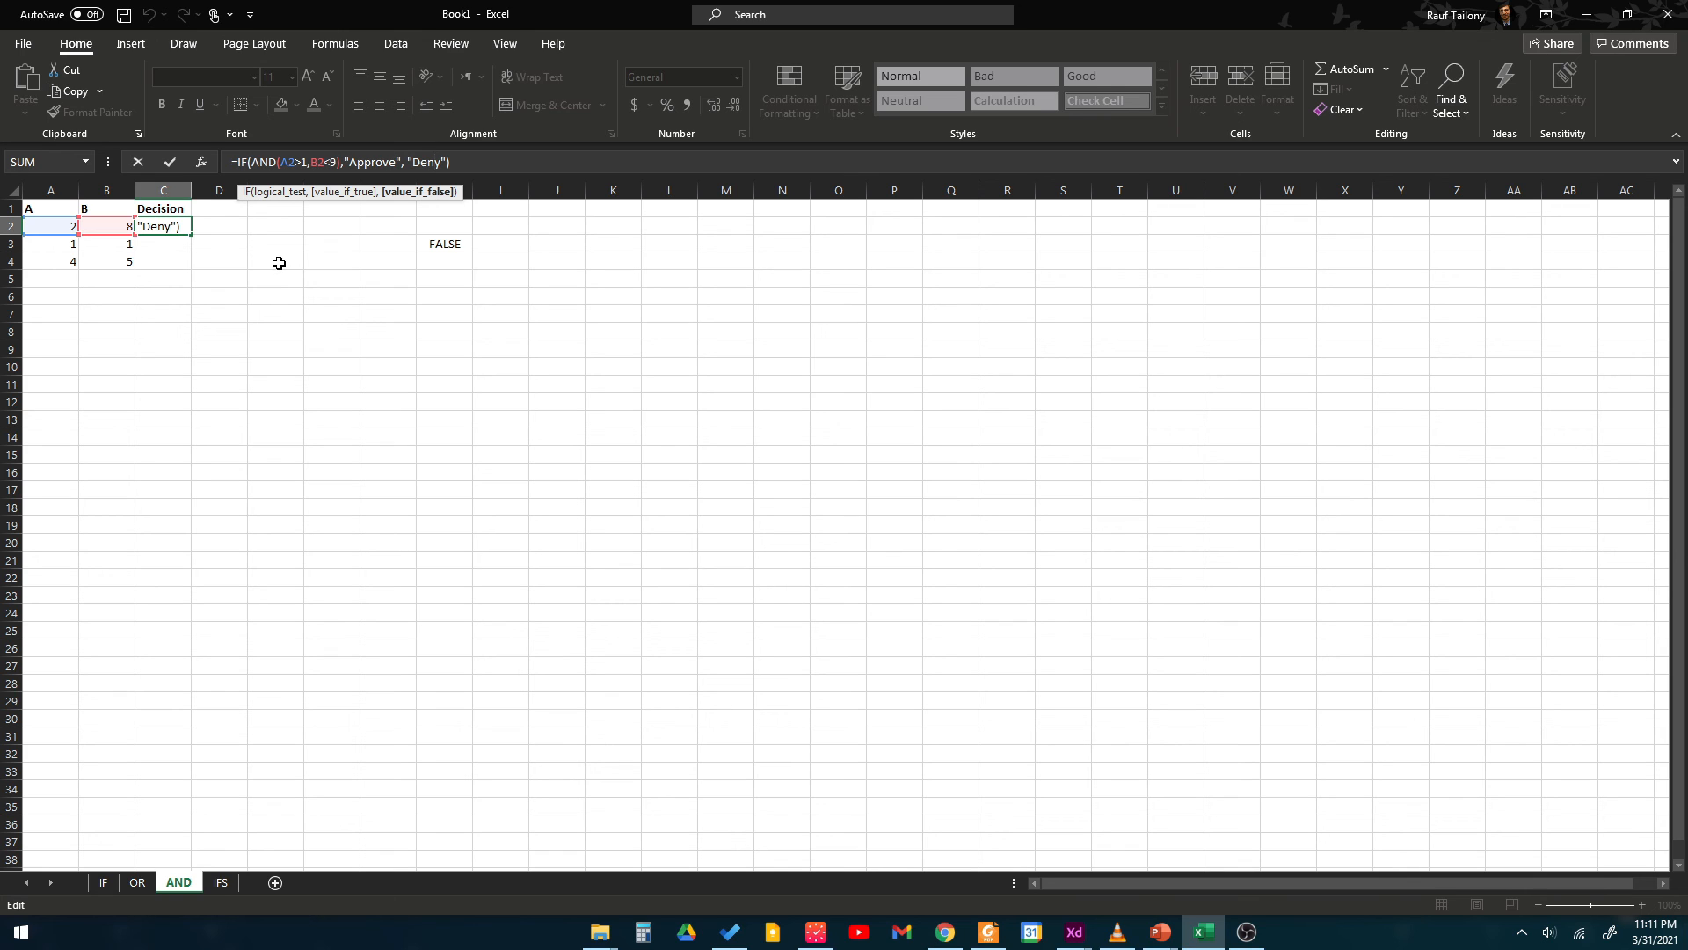
key("ctrl+Return")
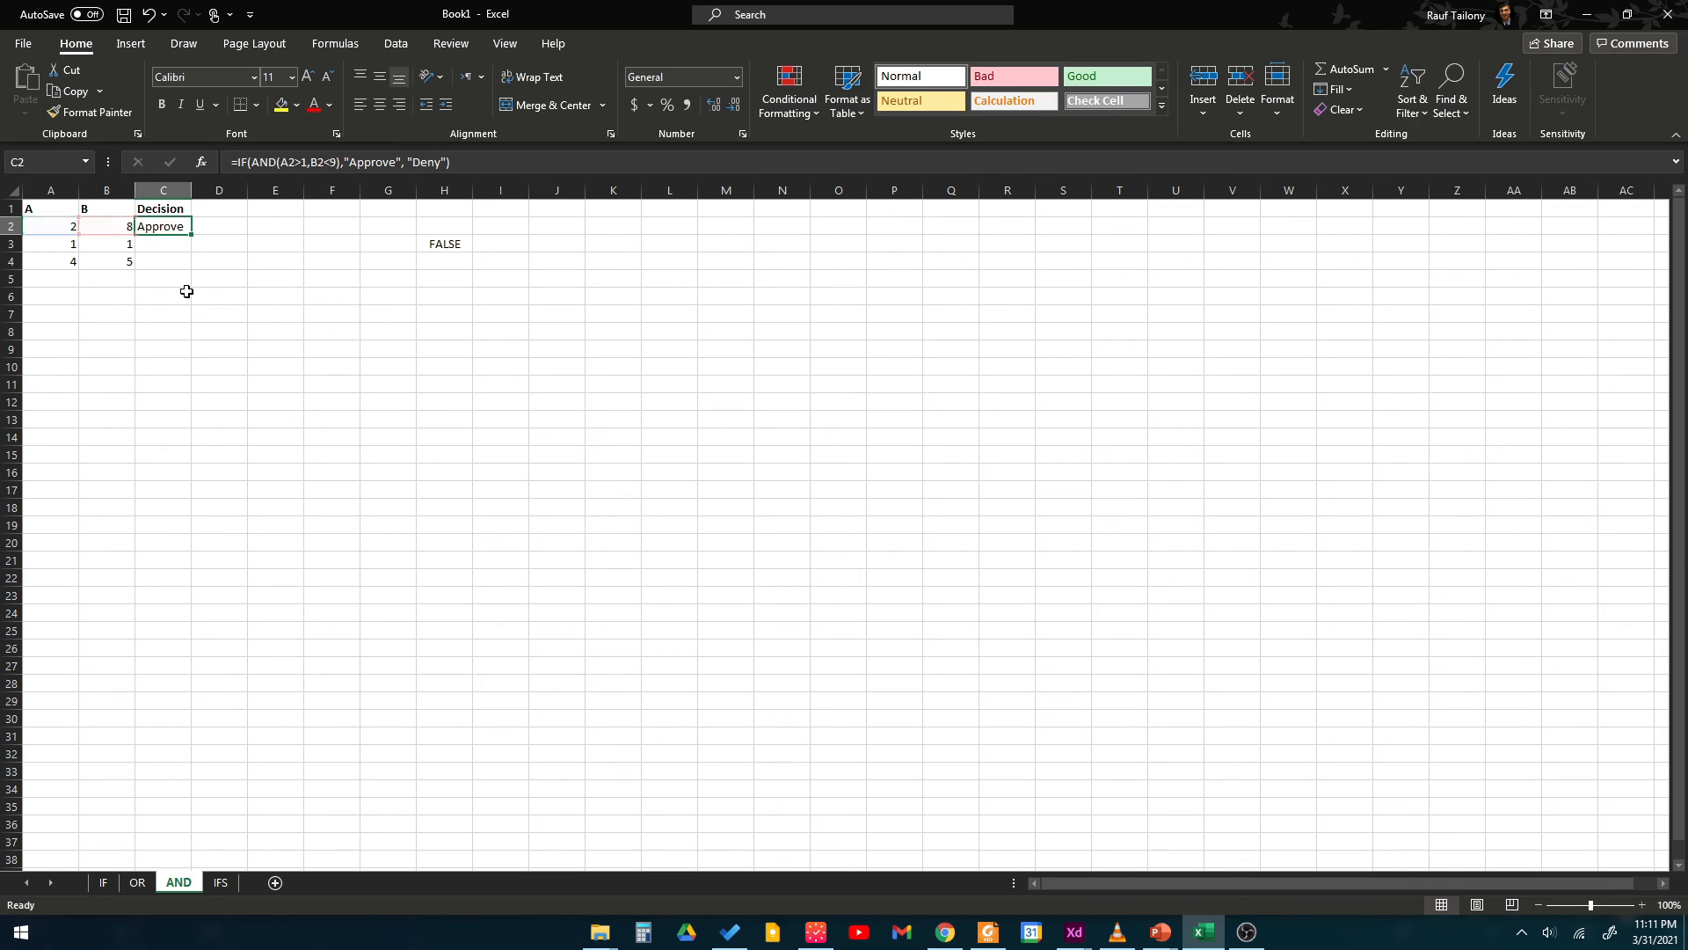
left_click(70, 222)
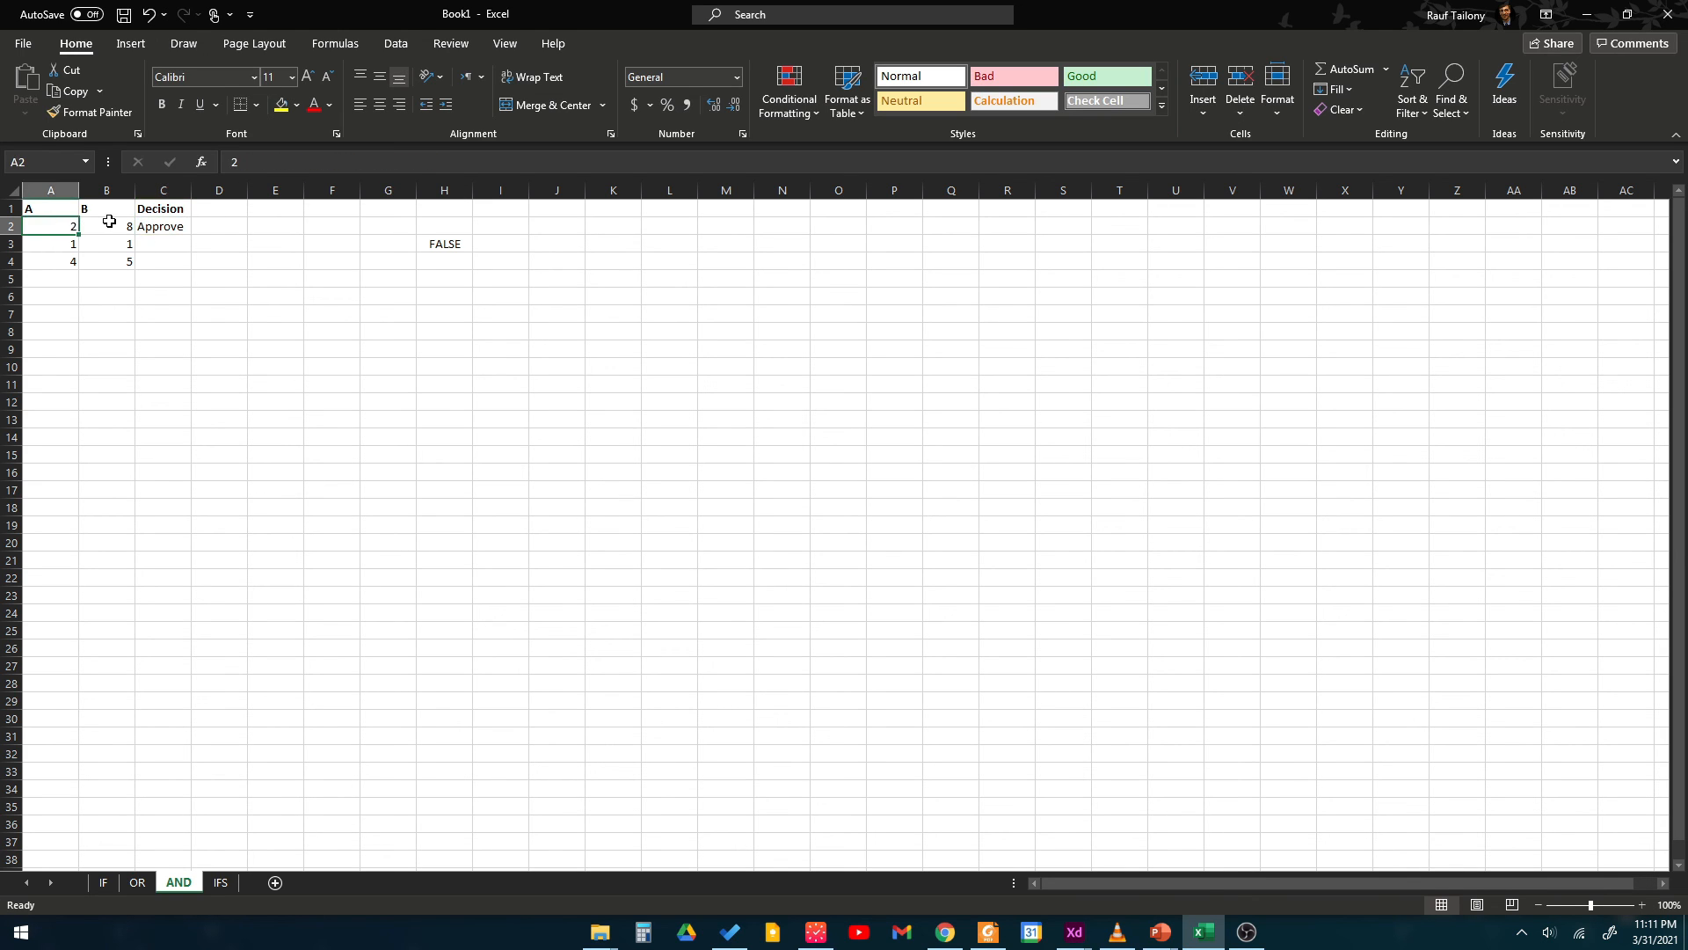
left_click(157, 225)
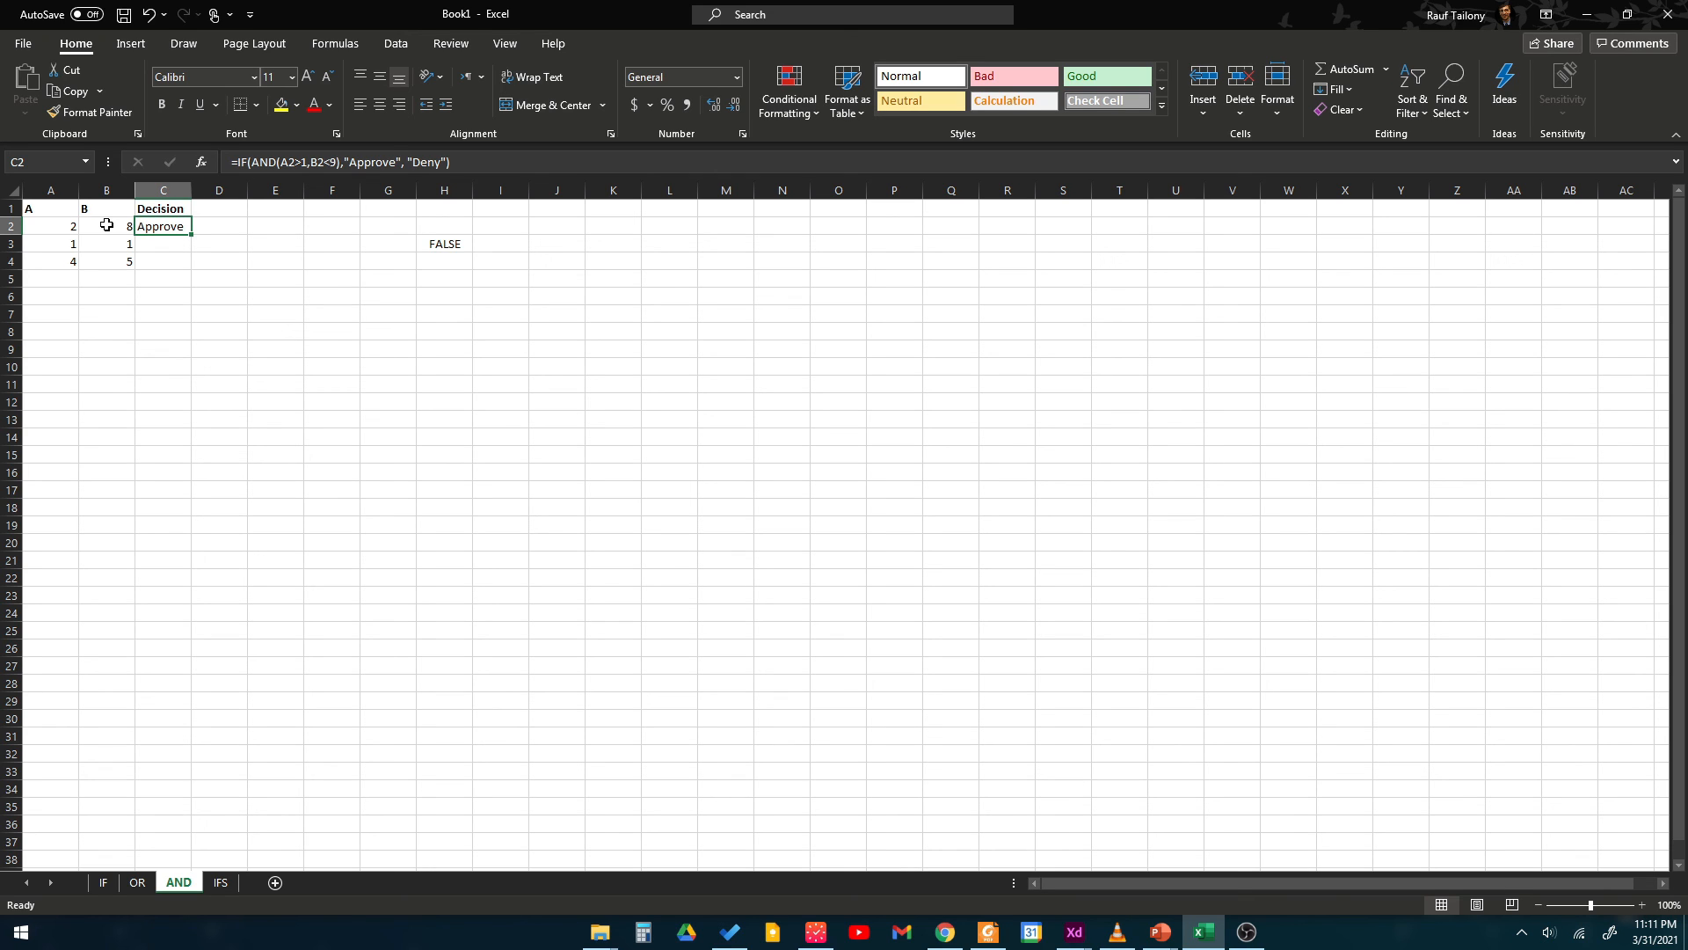
Copy the Decision formula from C2 into C3:C4, pasting formulas only.
left_click(196, 245)
left_click(165, 225)
key("ctrl+c")
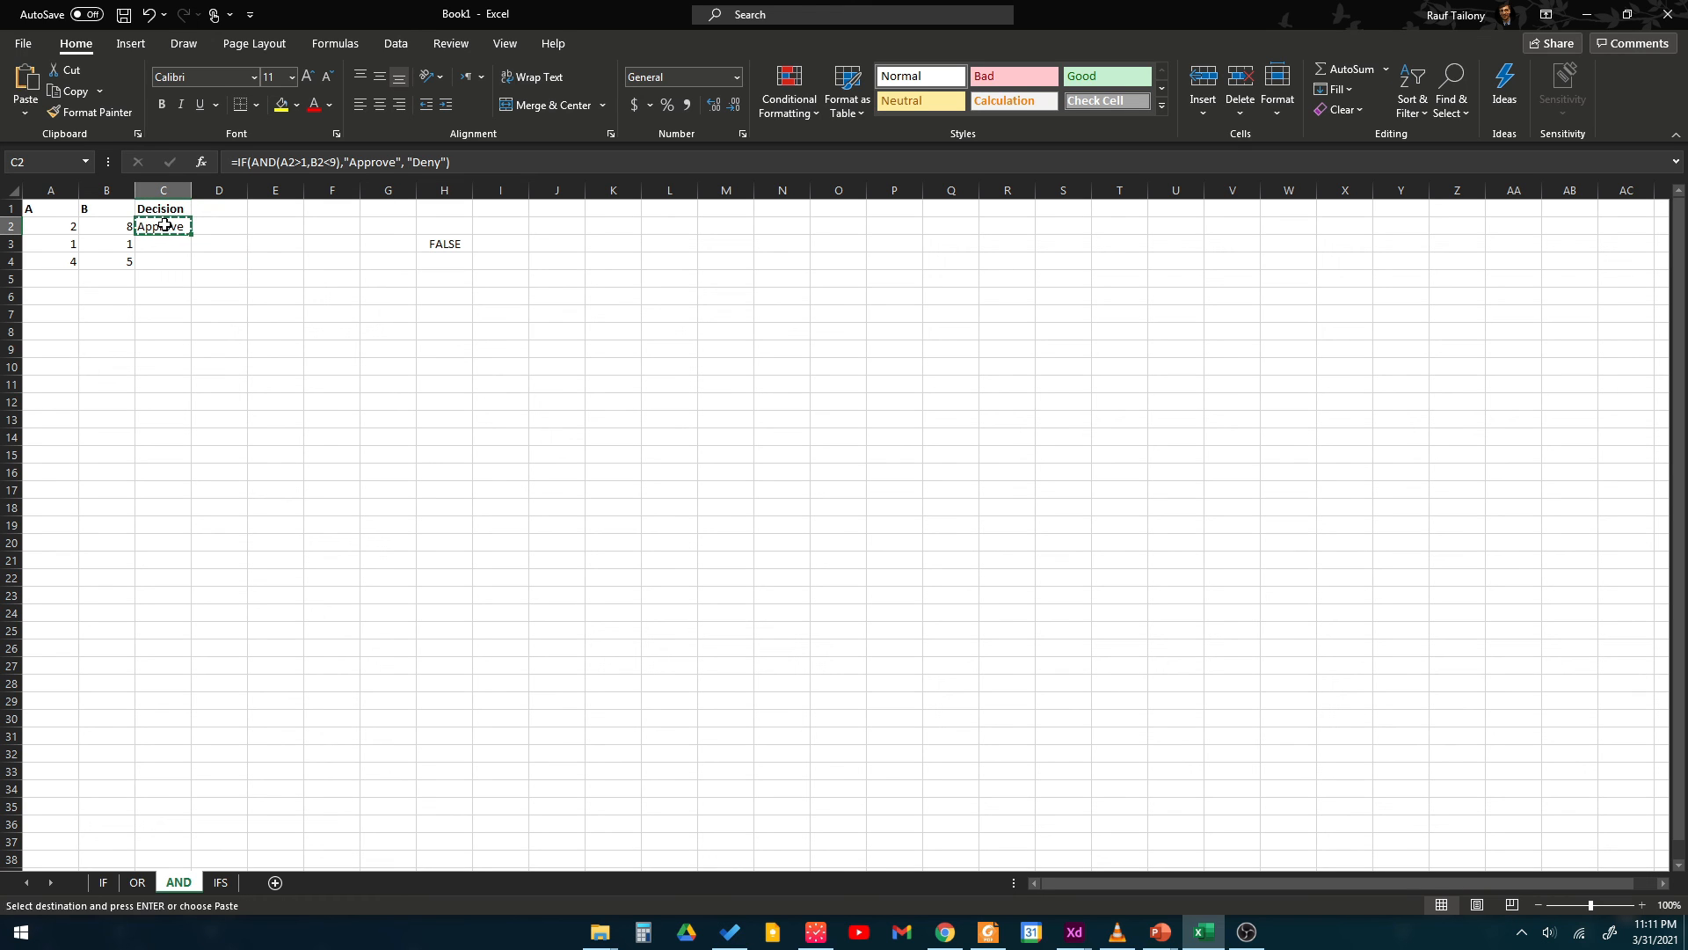
right_click(165, 225)
left_click(176, 261)
left_click_drag(156, 244, 163, 258)
right_click(163, 258)
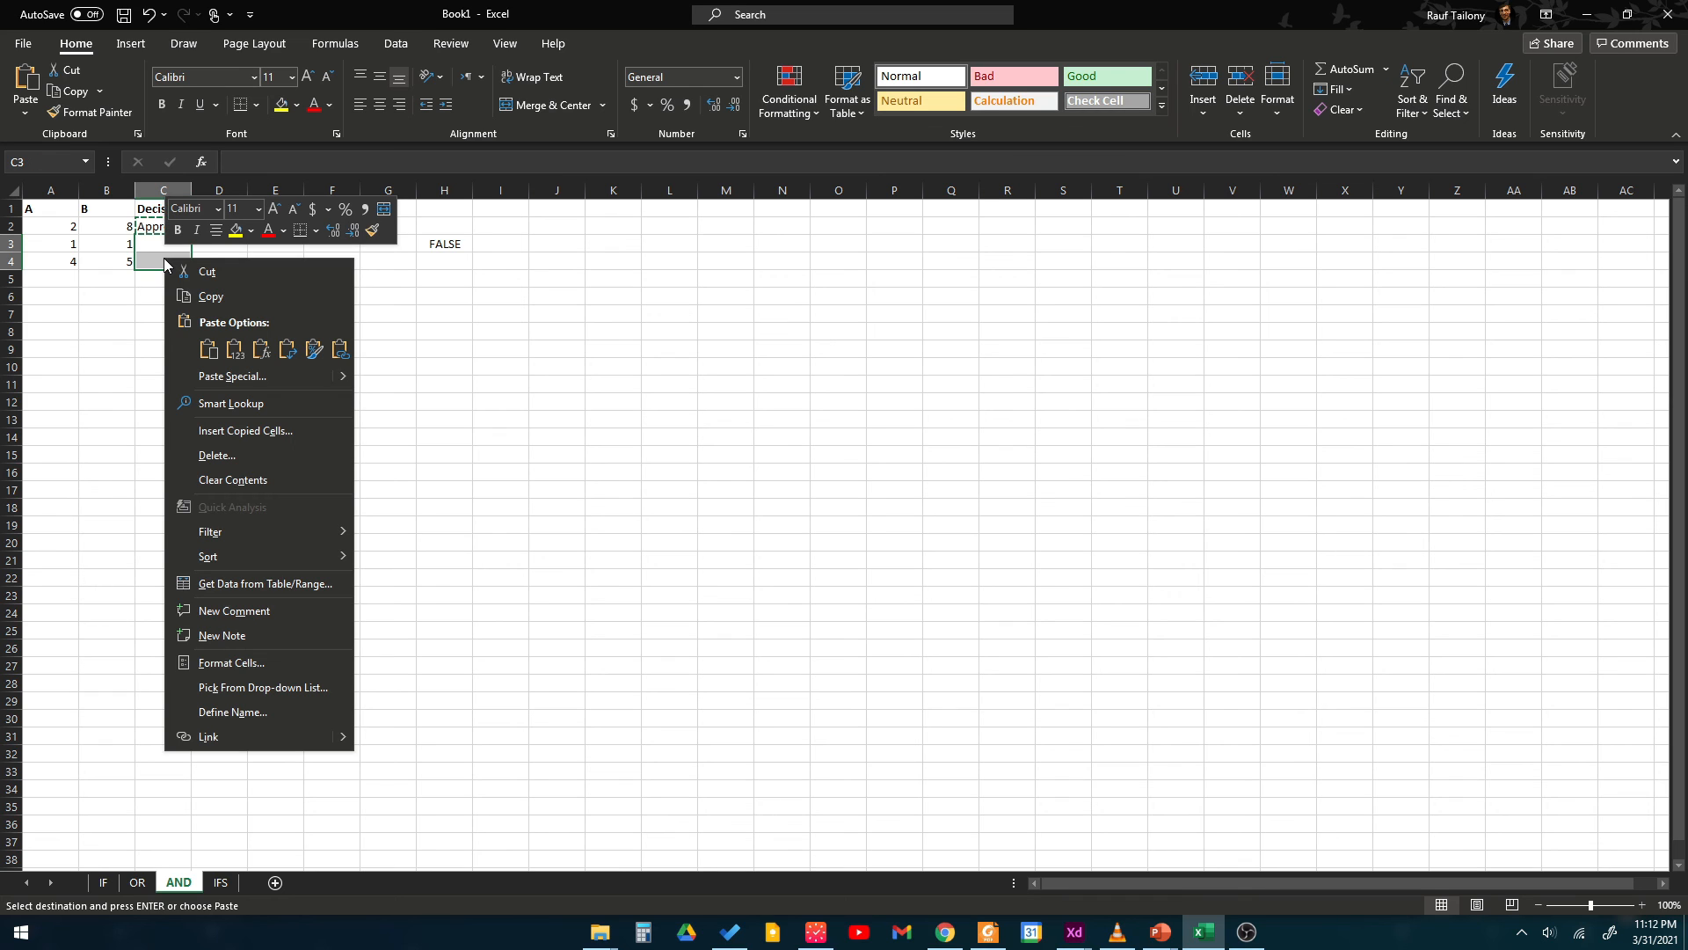
left_click(258, 350)
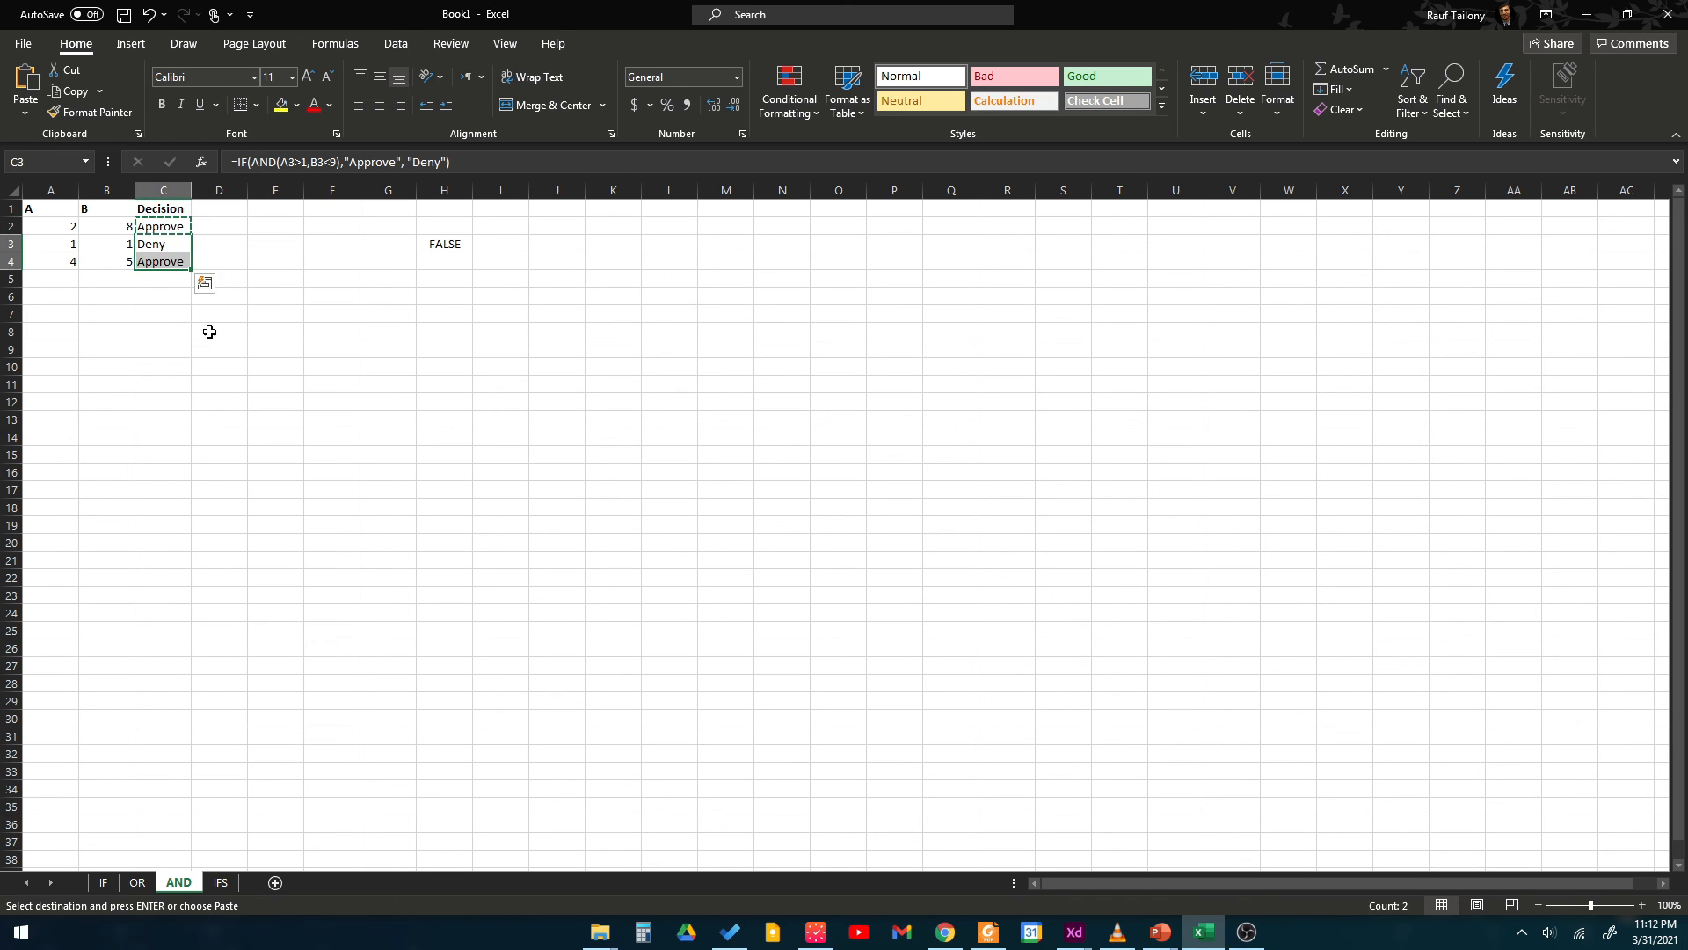
Inspect the cells referenced by the Decision formulas in C3 and C4, leaving both formulas unchanged.
left_click(145, 295)
left_click(155, 250)
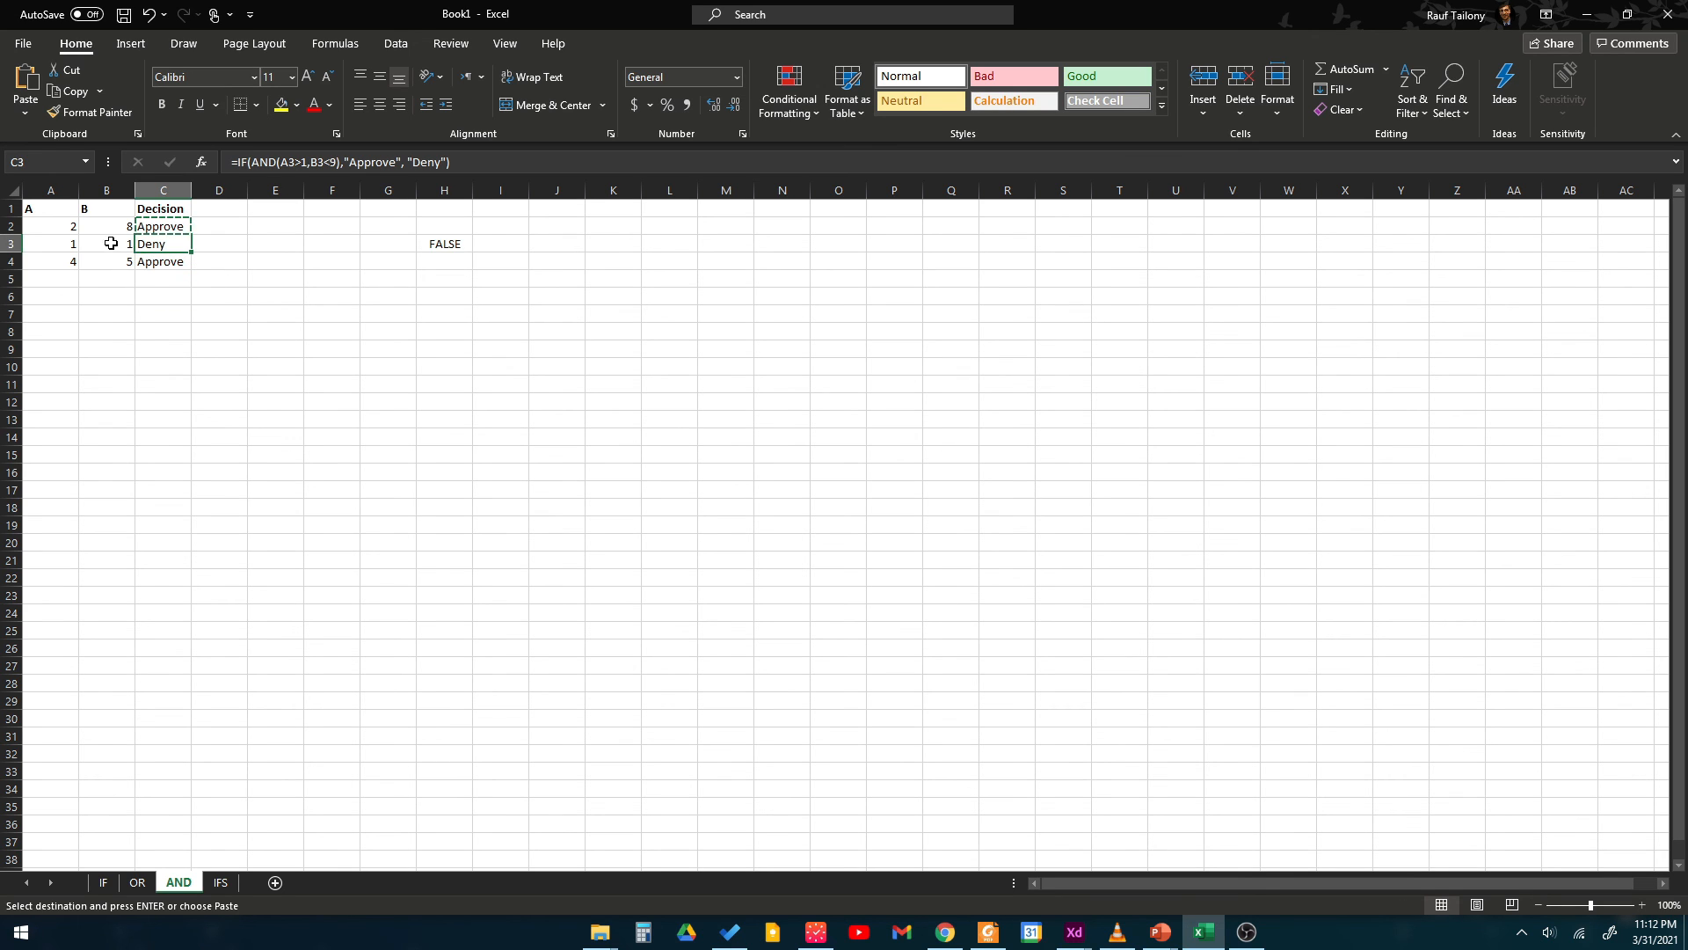
key("F2")
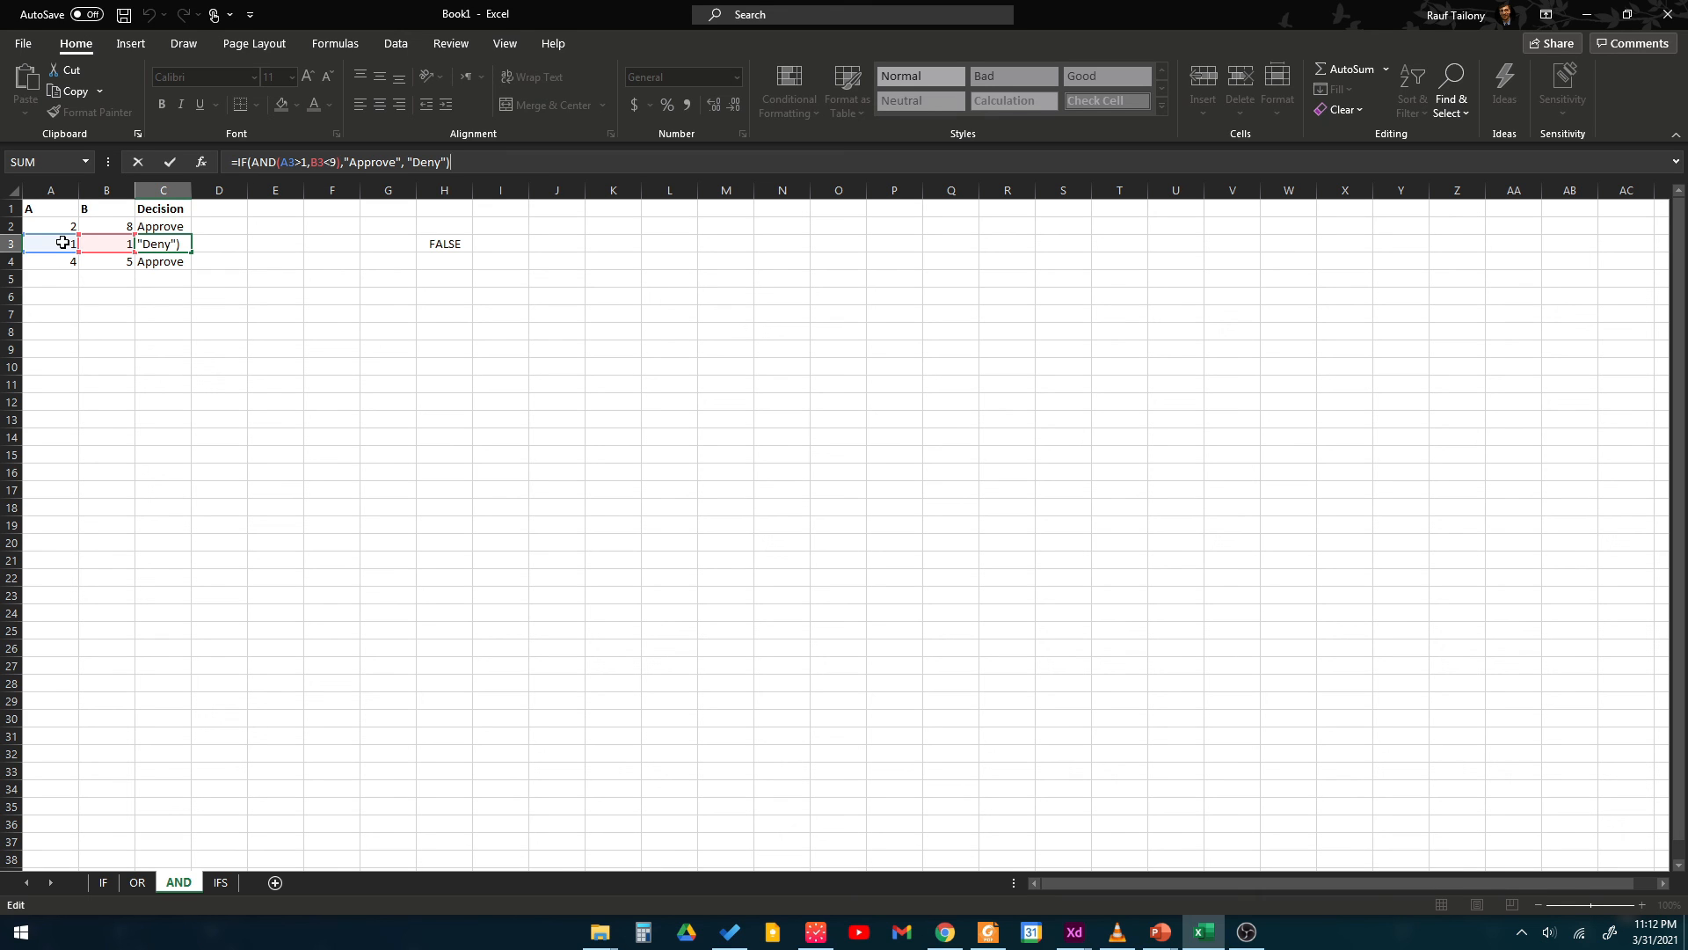
left_click(327, 272)
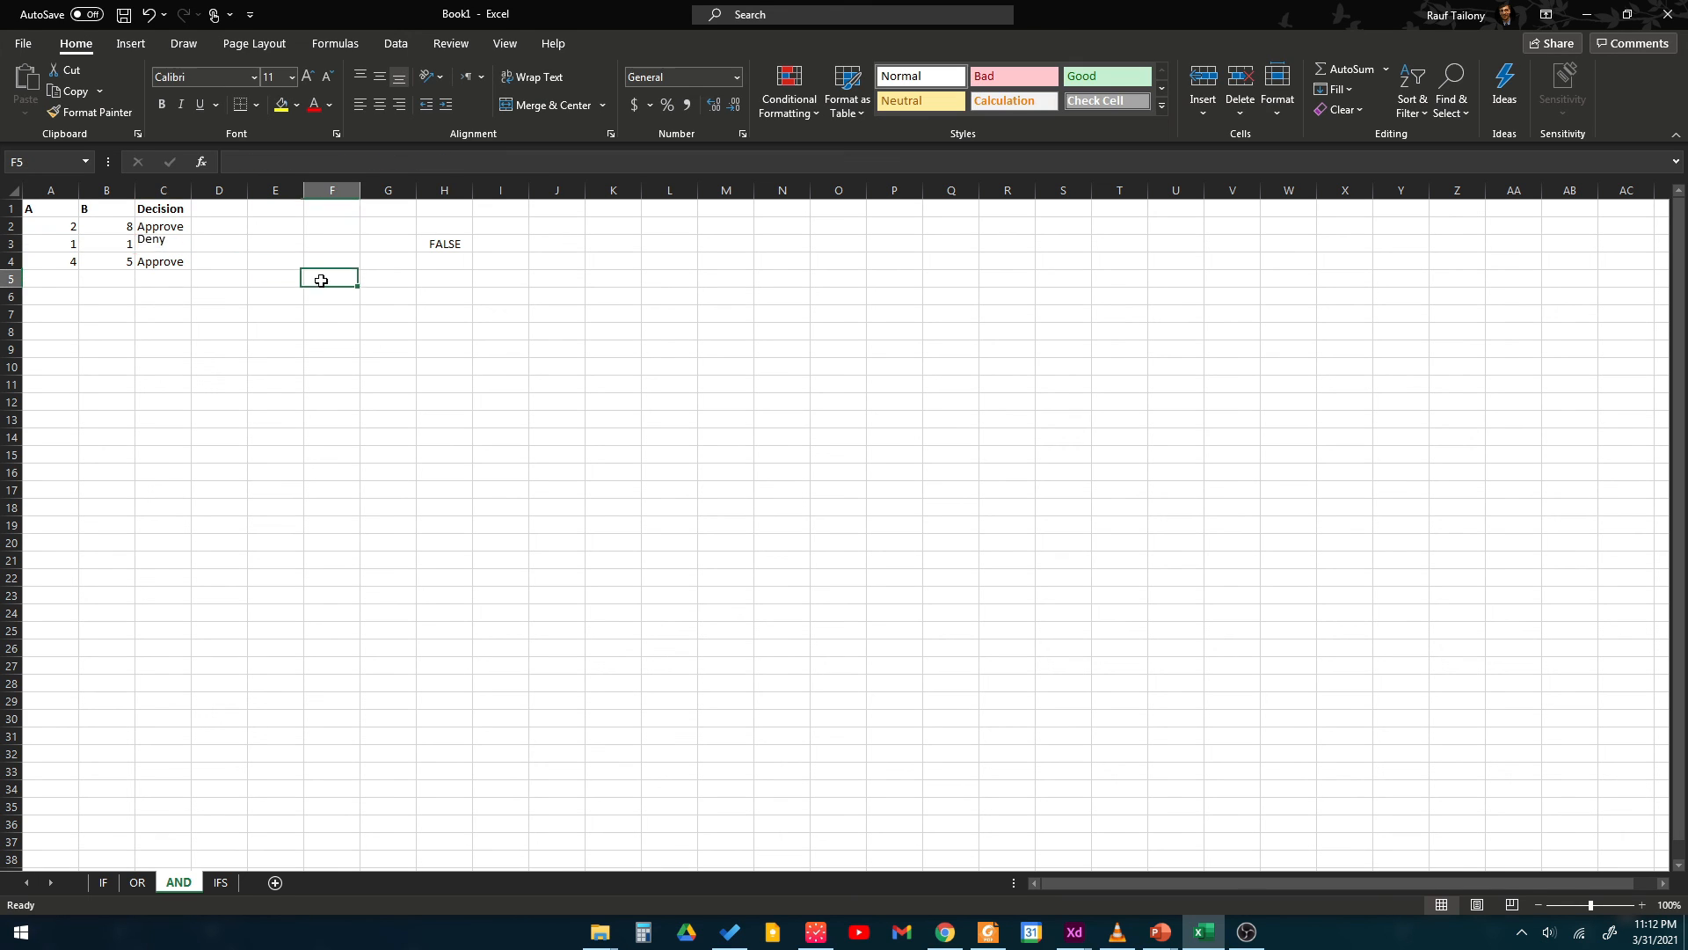
left_click(152, 261)
key("F2")
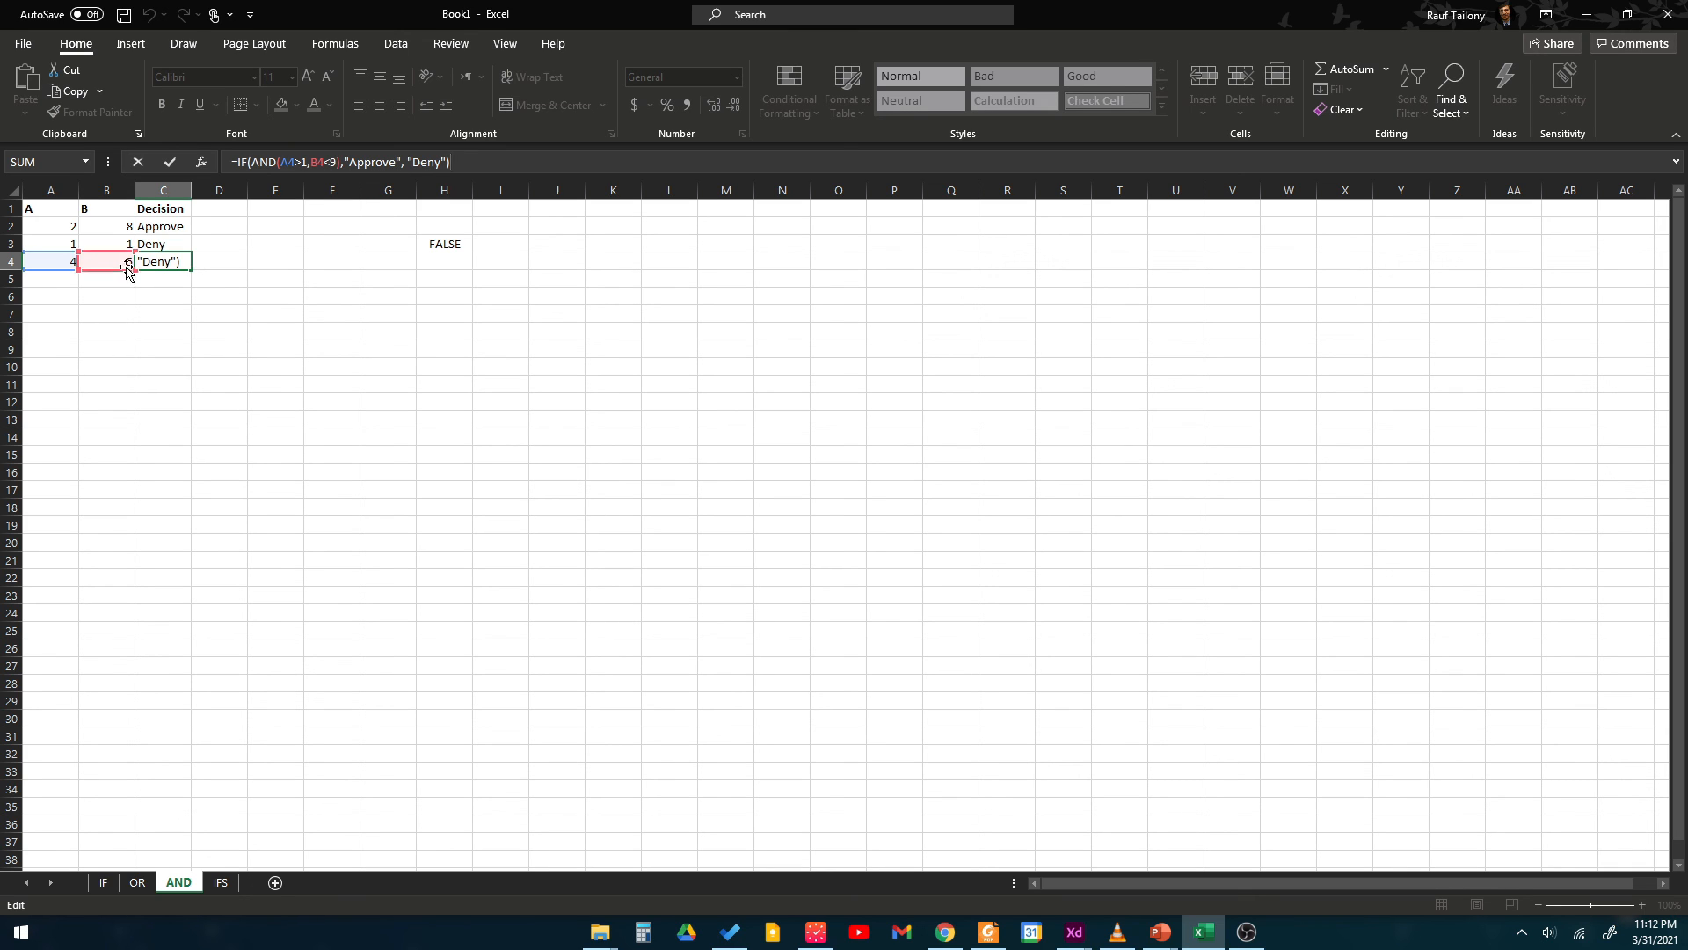
left_click(200, 330)
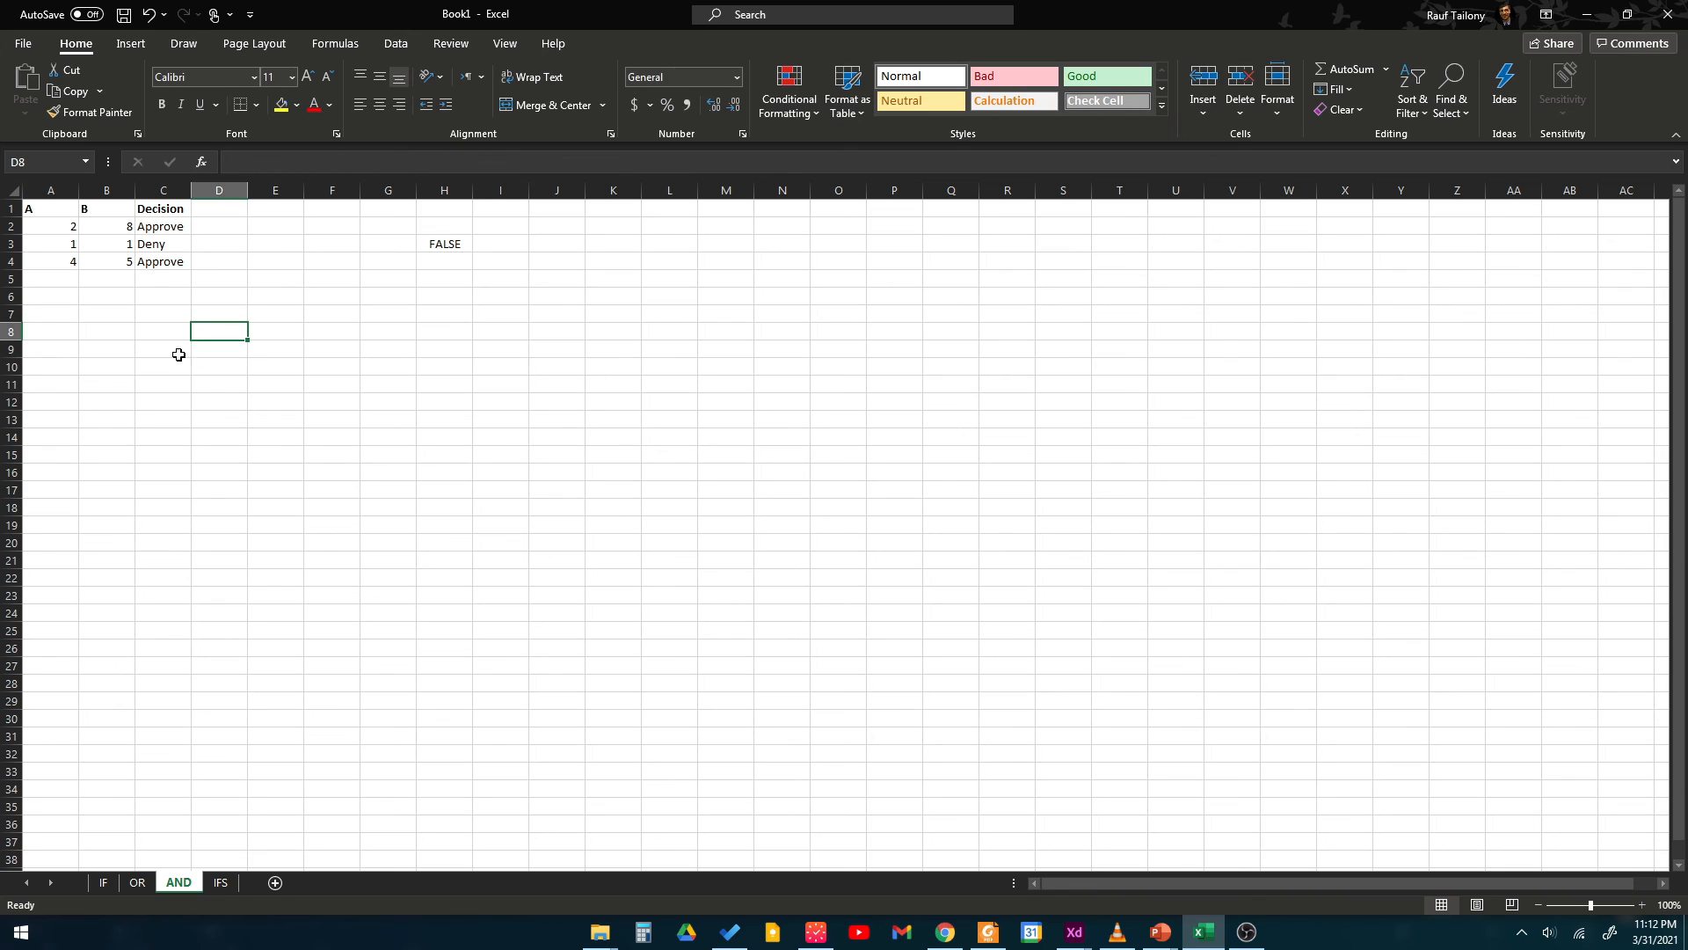